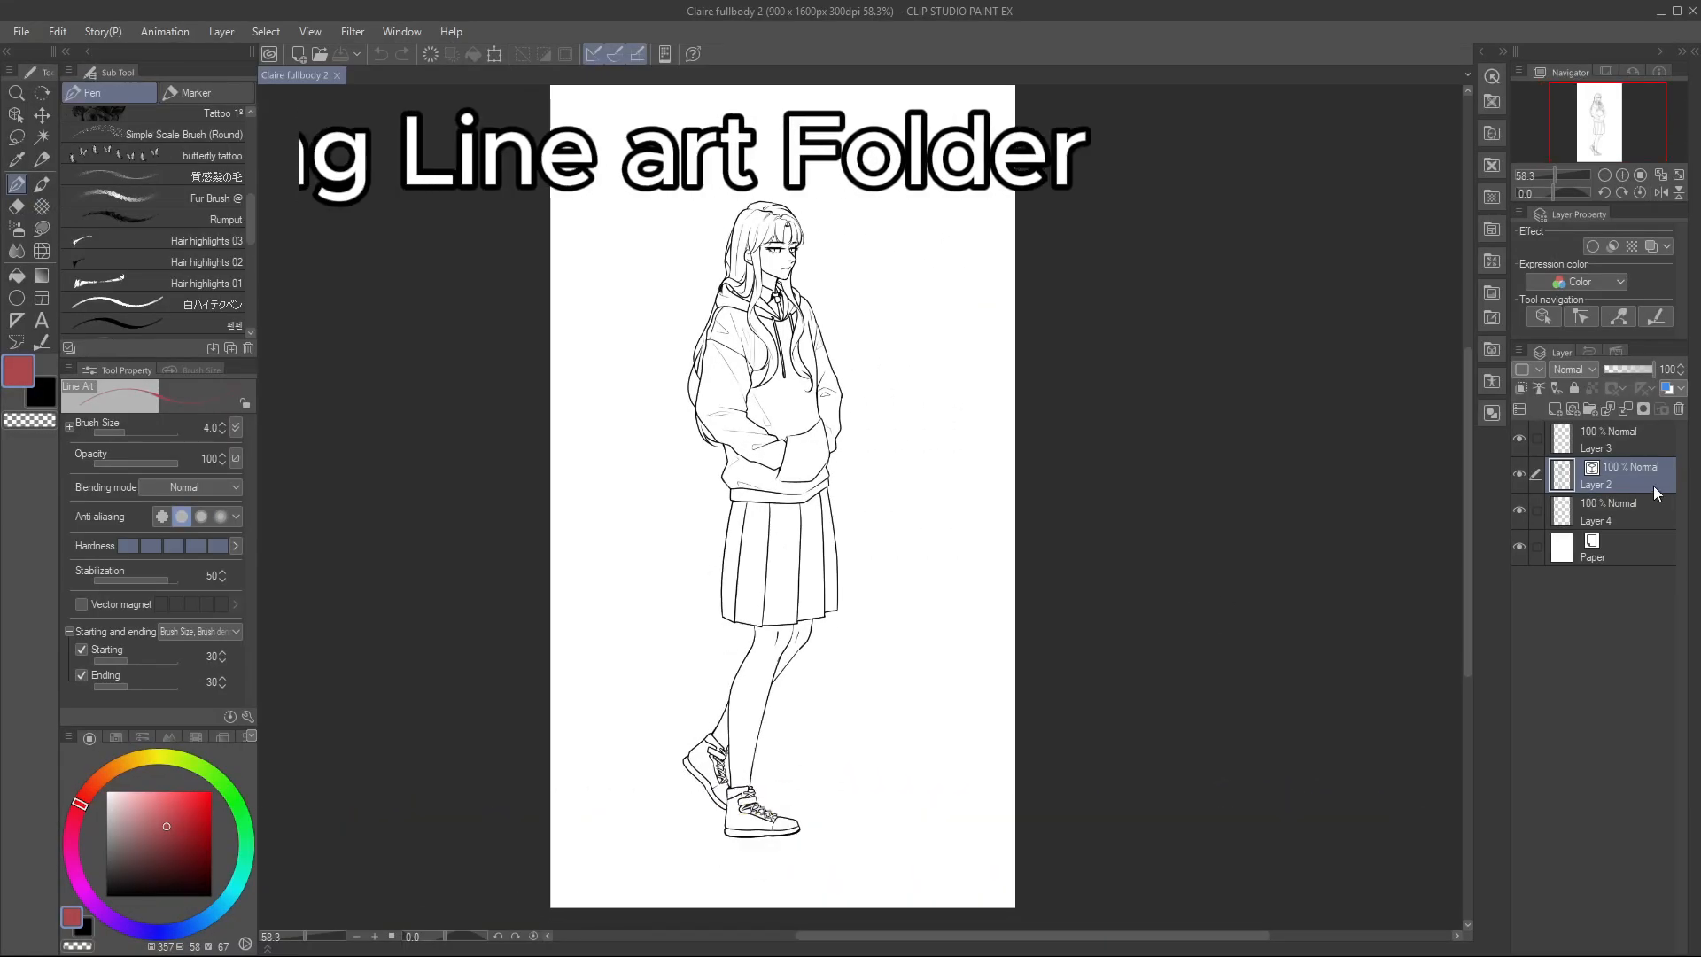
- Check what Layer 2 and Layer 4 contain by briefly hiding each one and showing it again
click(1522, 471)
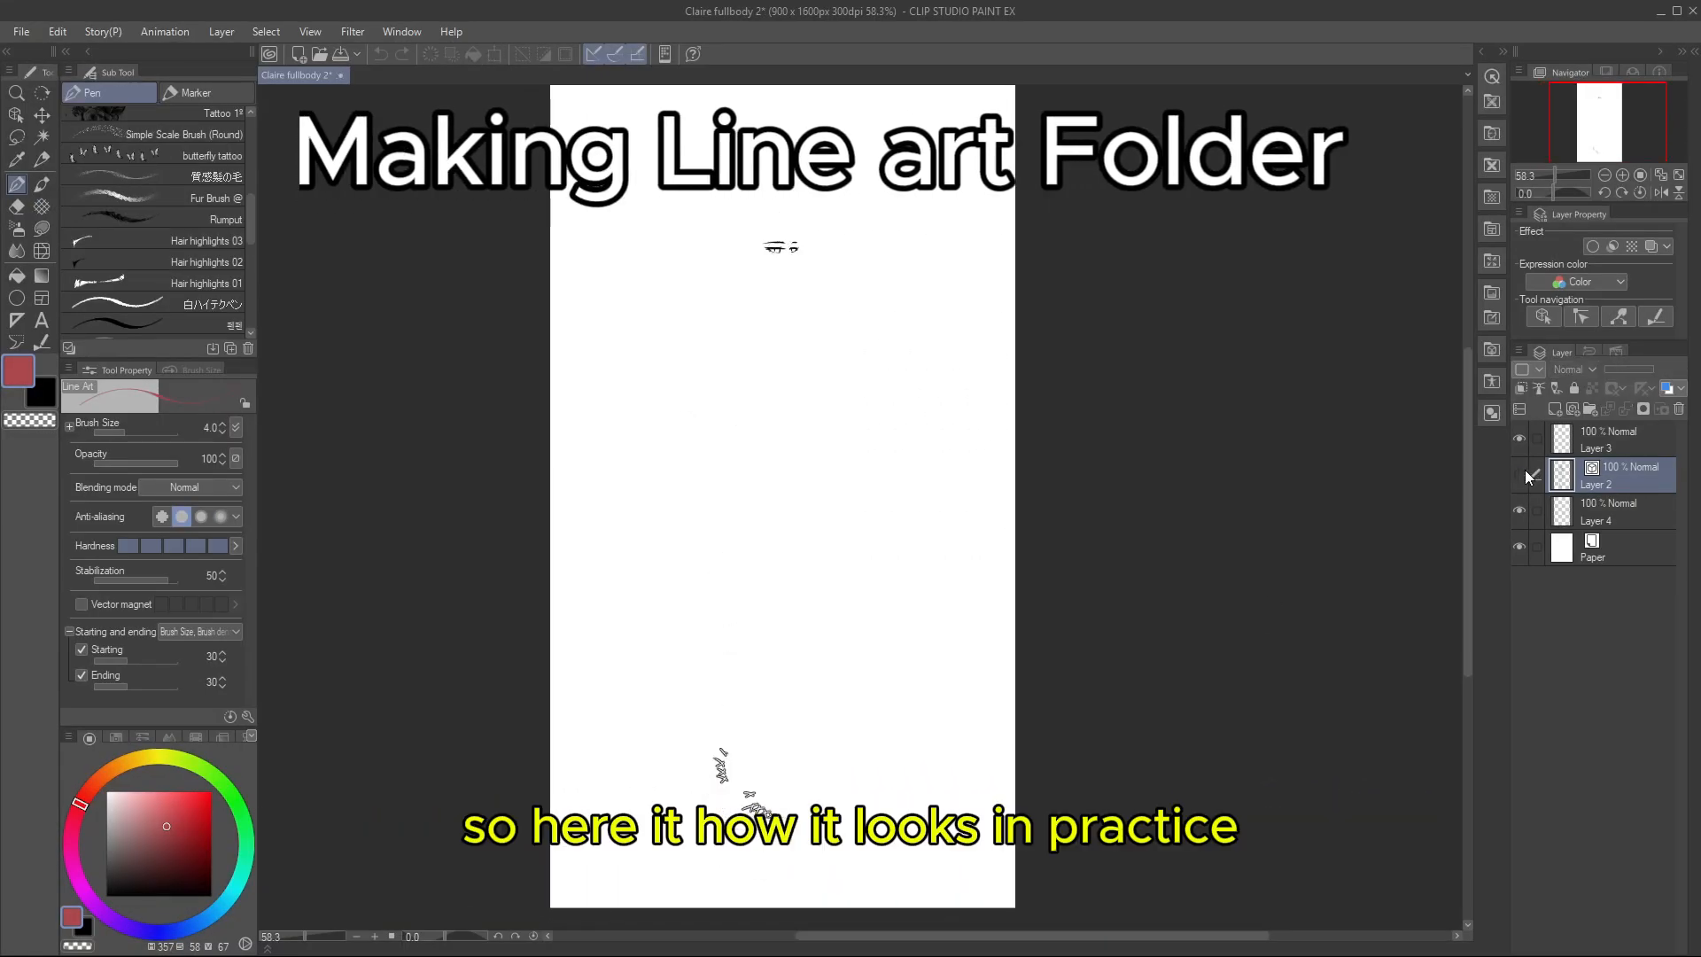
click(1522, 472)
click(1521, 511)
click(1522, 511)
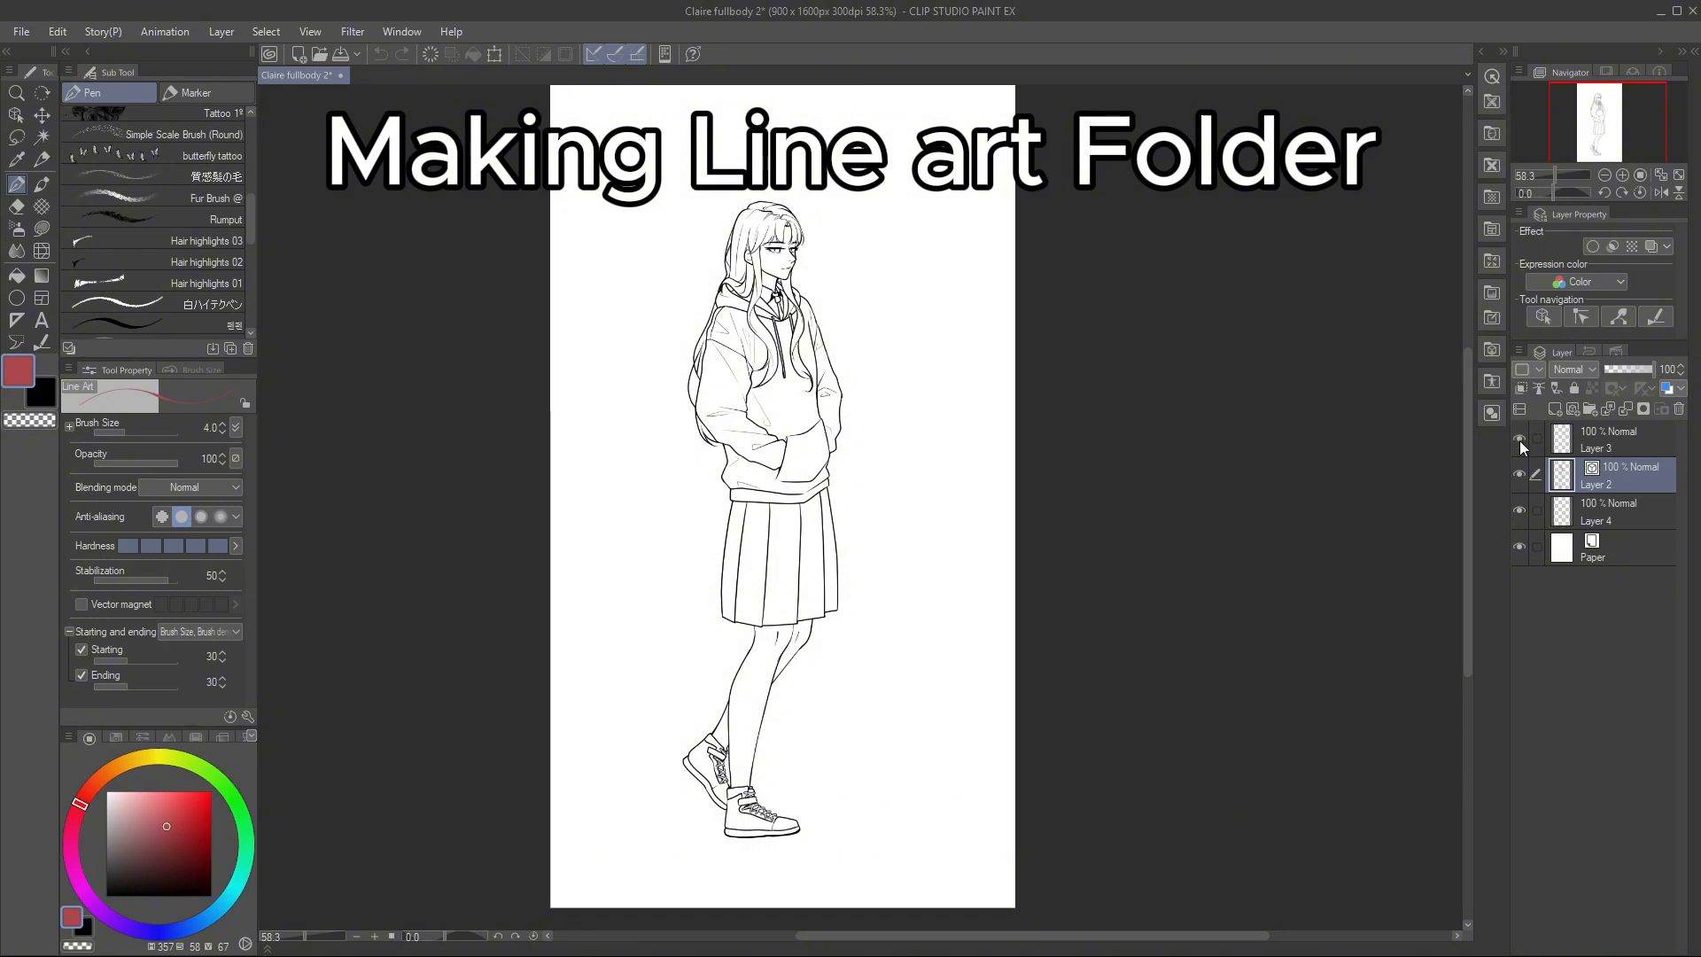
- Create a folder named Lineart and move Layer 3, Layer 2 and Layer 4 into it
click(1590, 409)
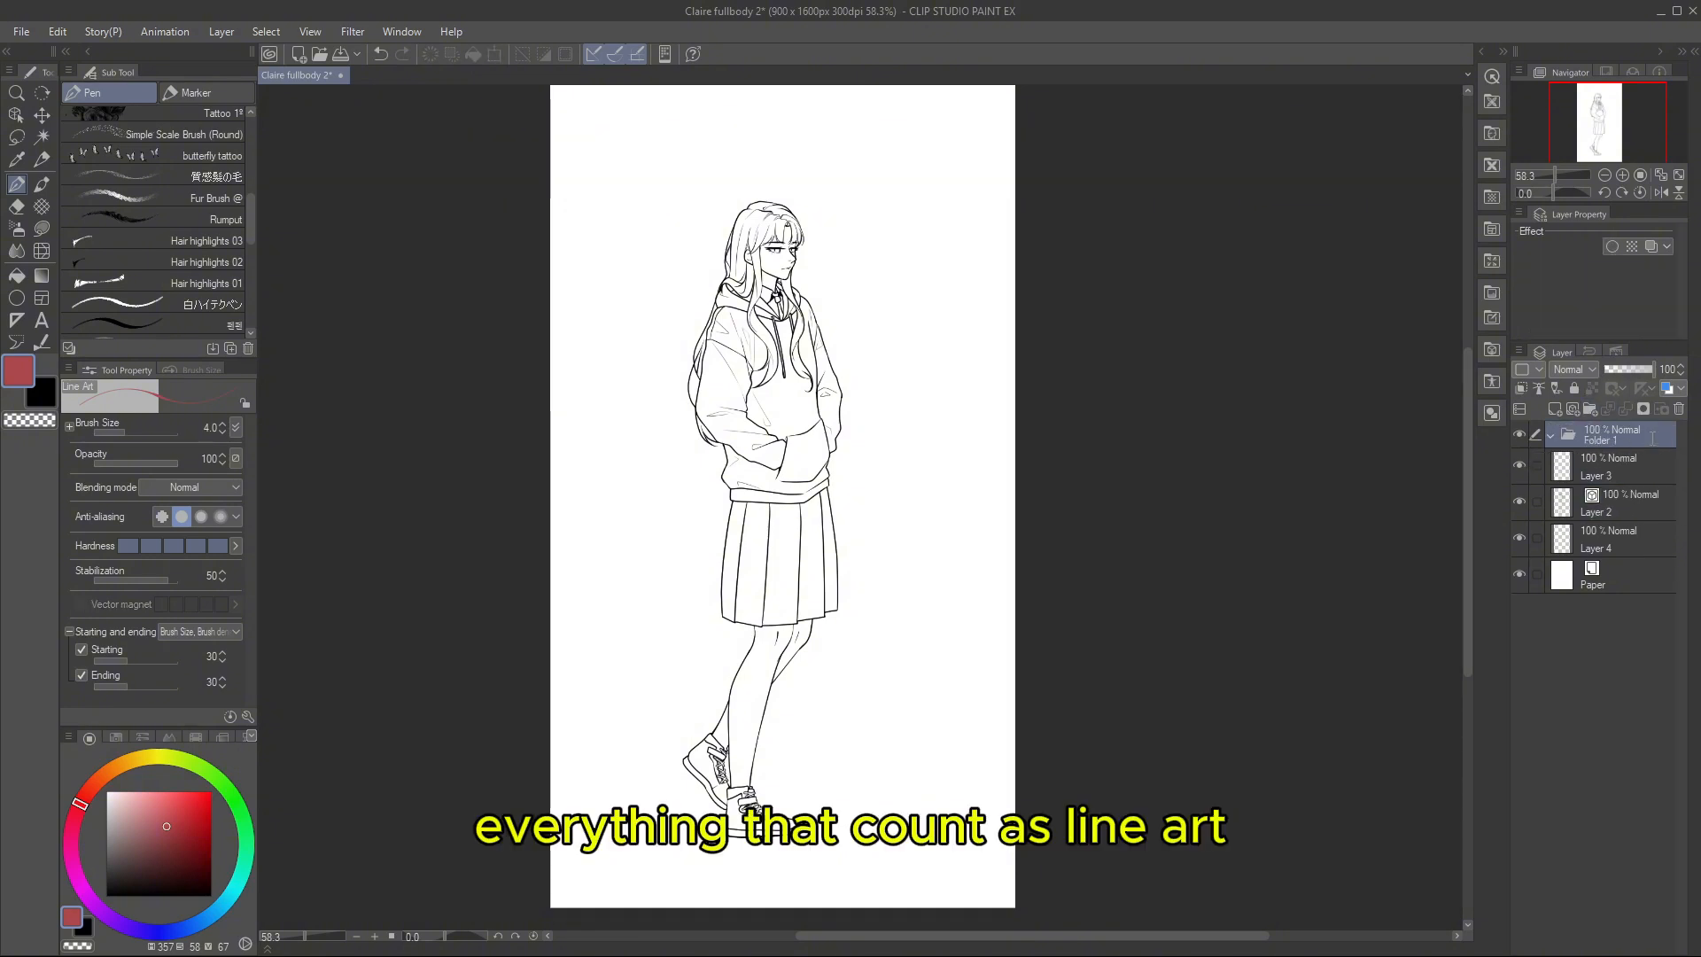
click(1660, 480)
shift+click(1656, 535)
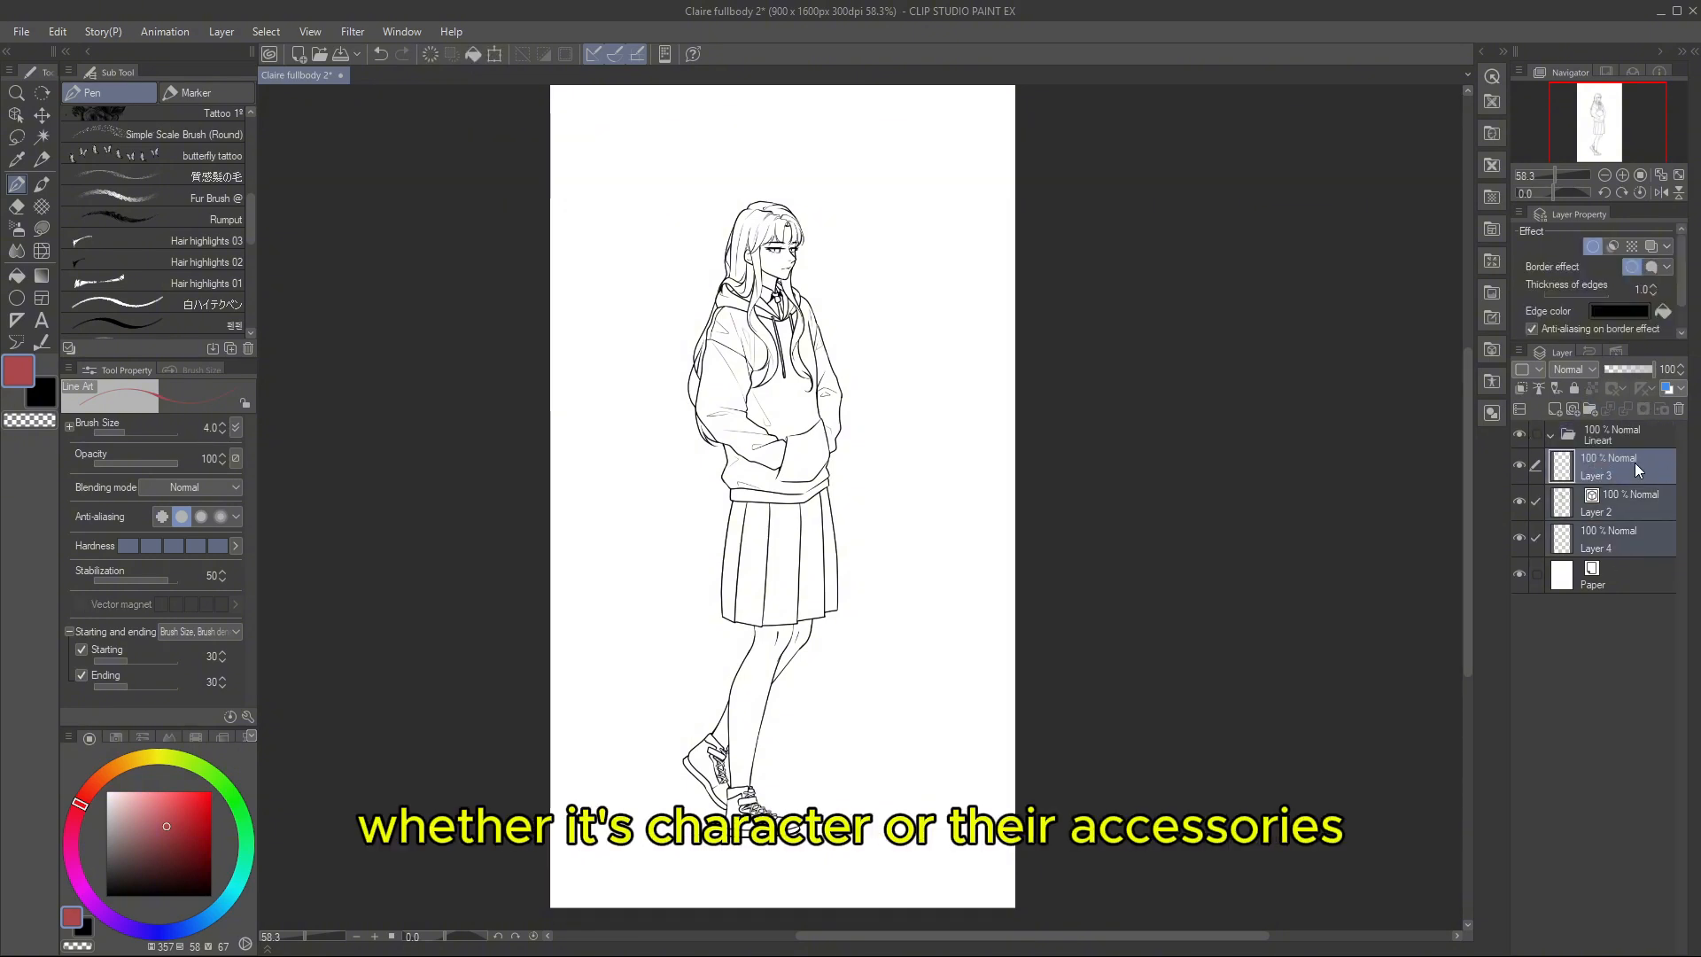
drag(1634, 462, 1622, 438)
click(1614, 435)
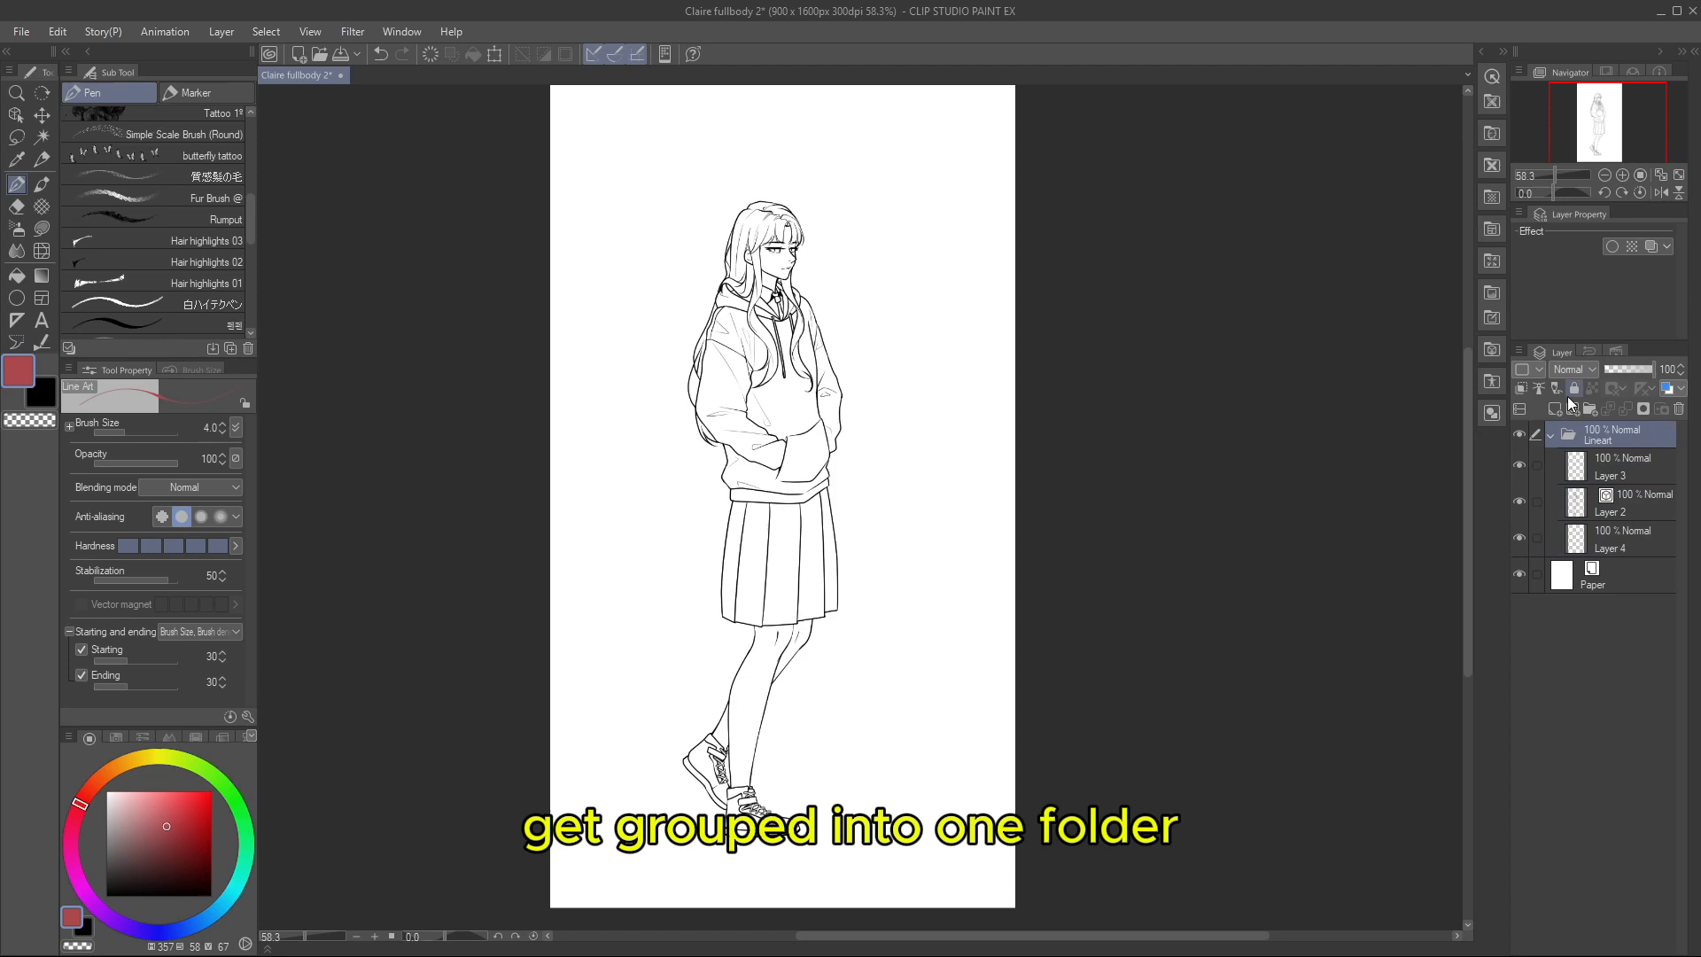
- Give the Lineart folder a yellow colour tag and collapse it
click(1550, 438)
click(1551, 437)
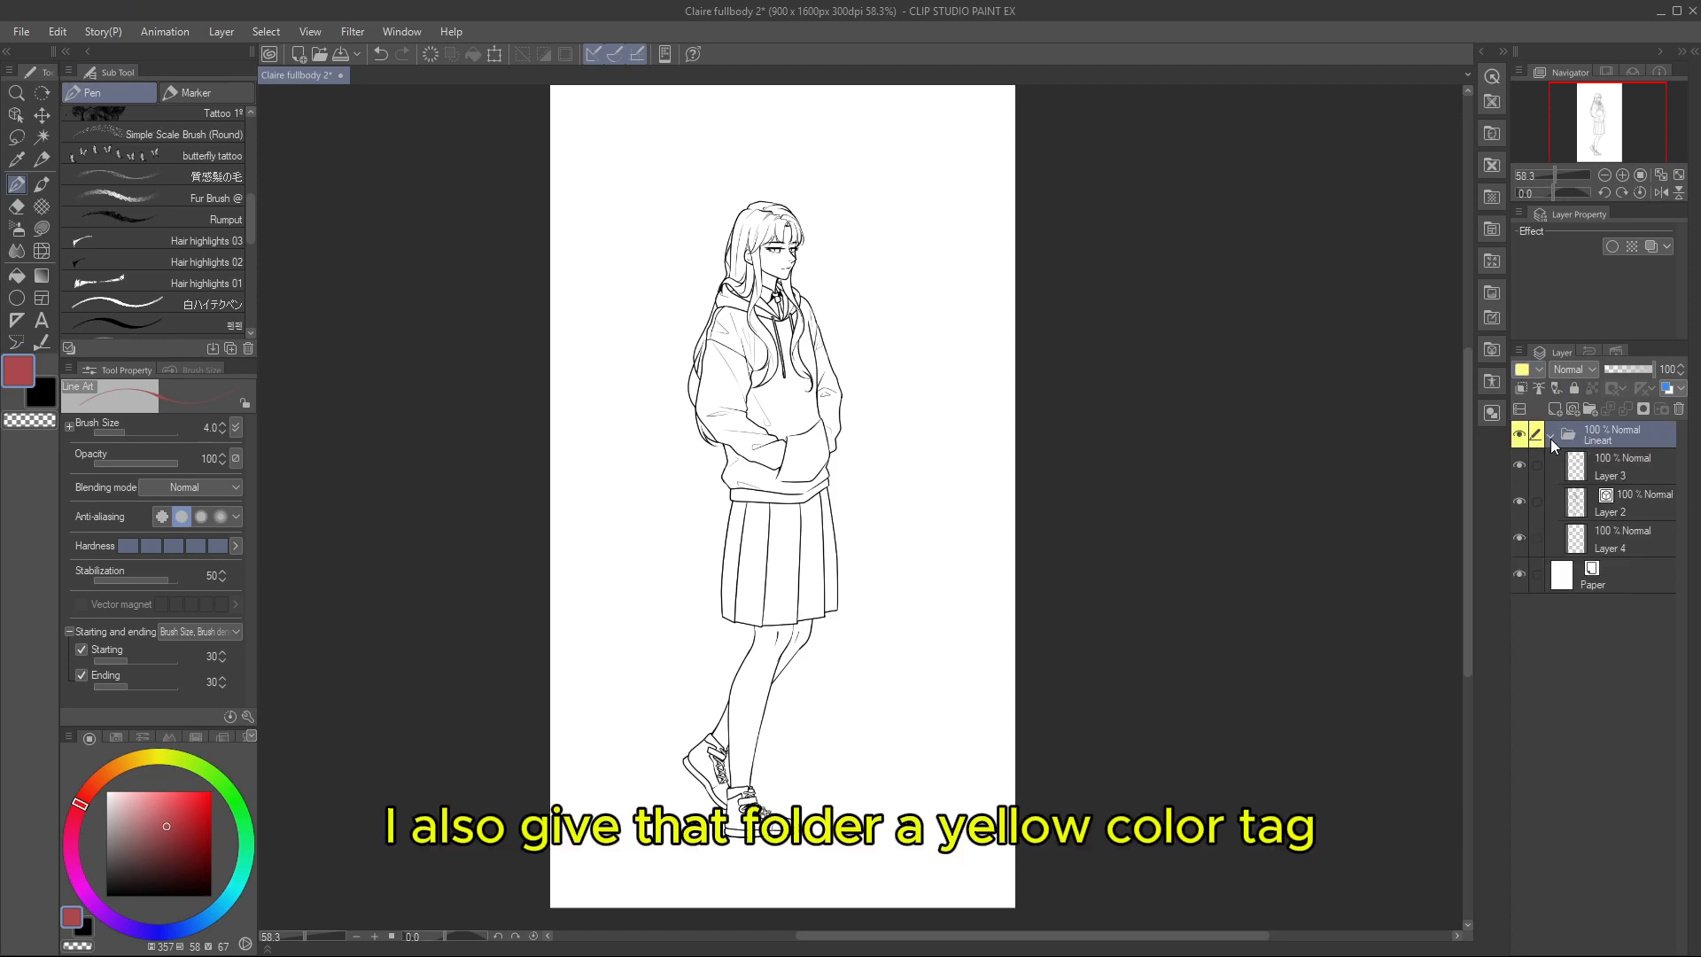
click(1521, 465)
click(1635, 470)
click(1654, 581)
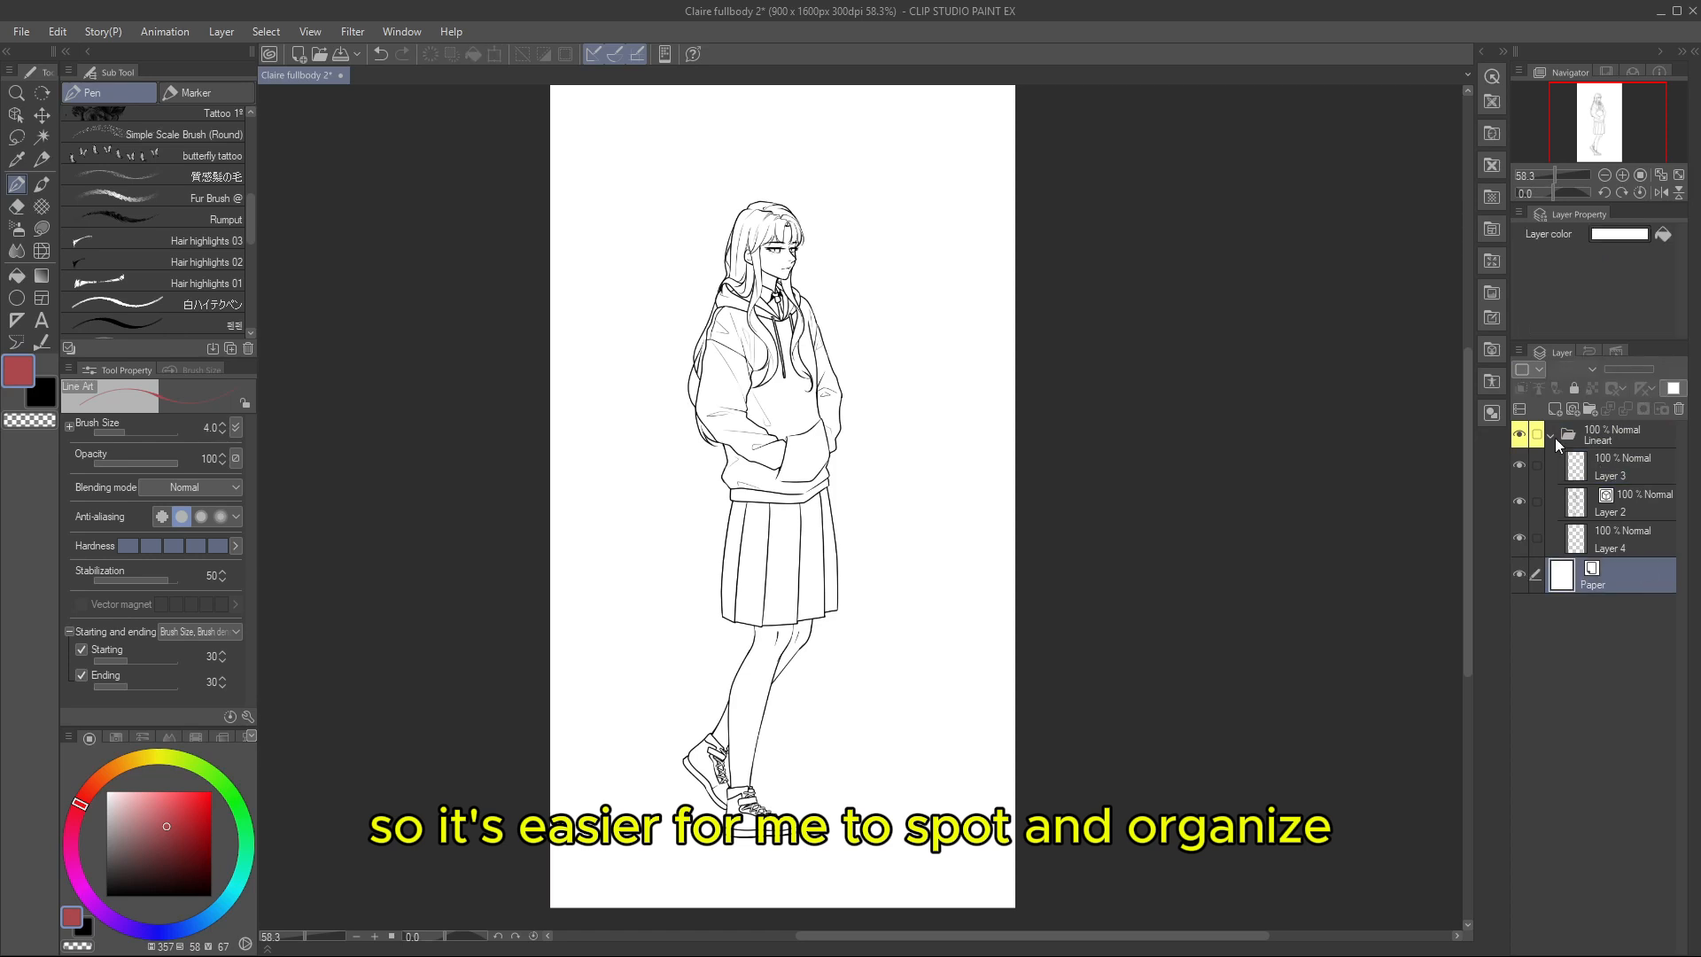
click(1551, 437)
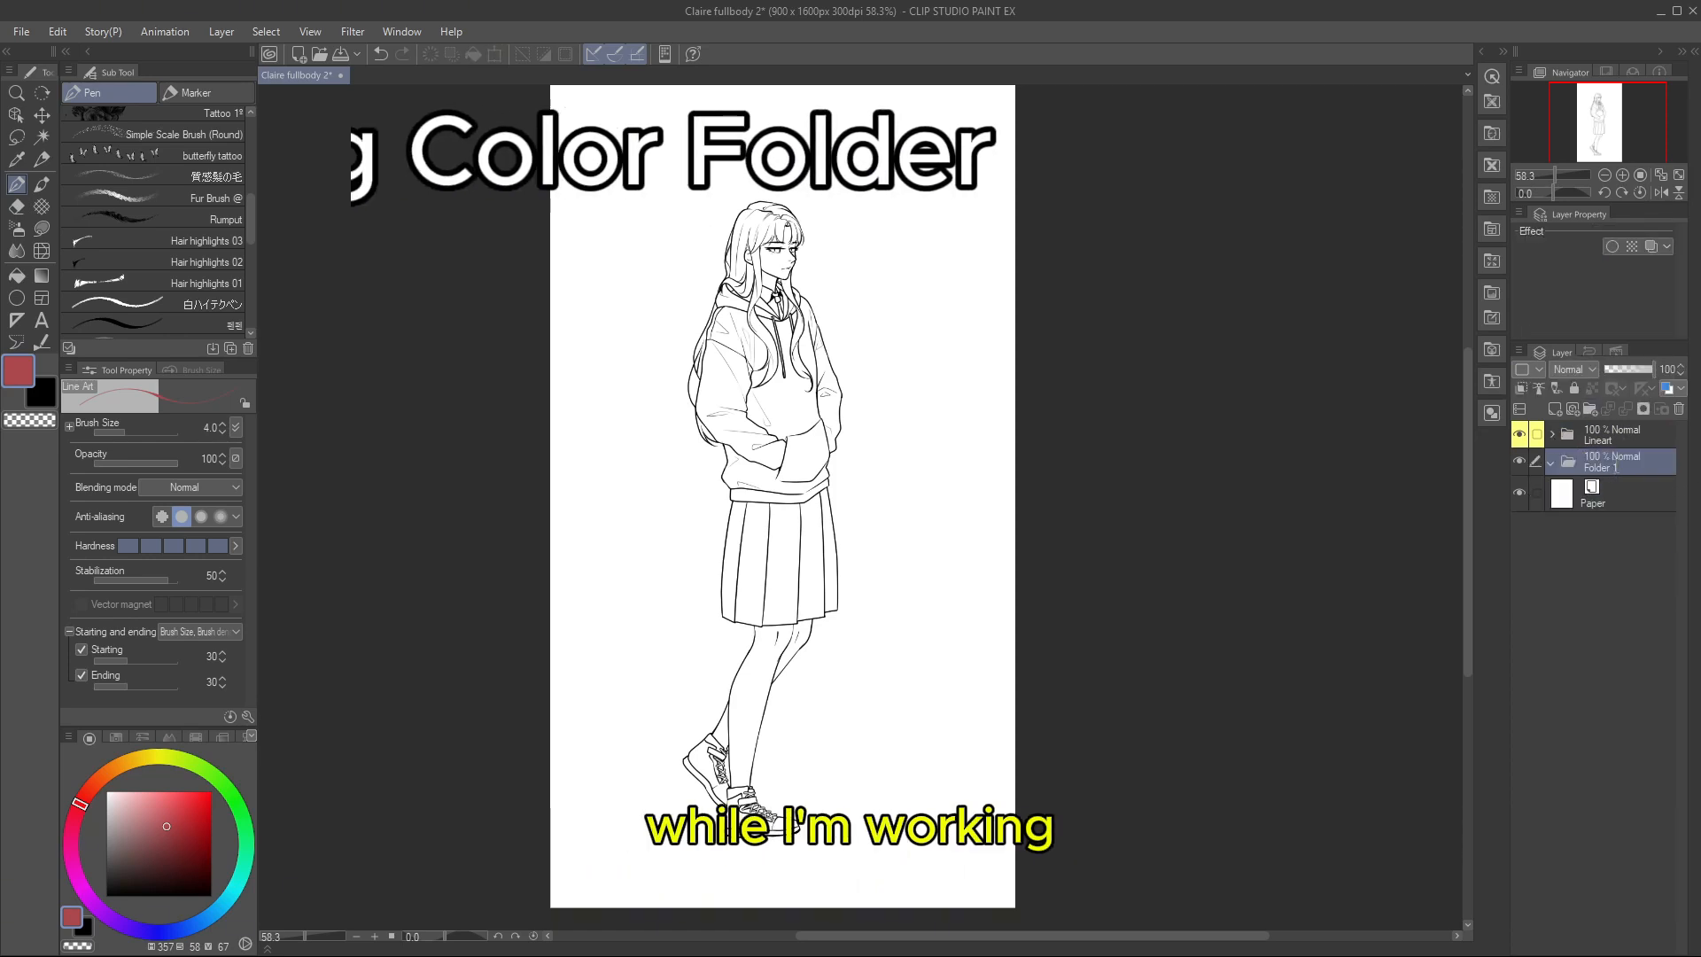
- Create a green-tagged folder named Base Color beneath the Lineart folder, and set the Lineart folder as the reference layer
click(1522, 368)
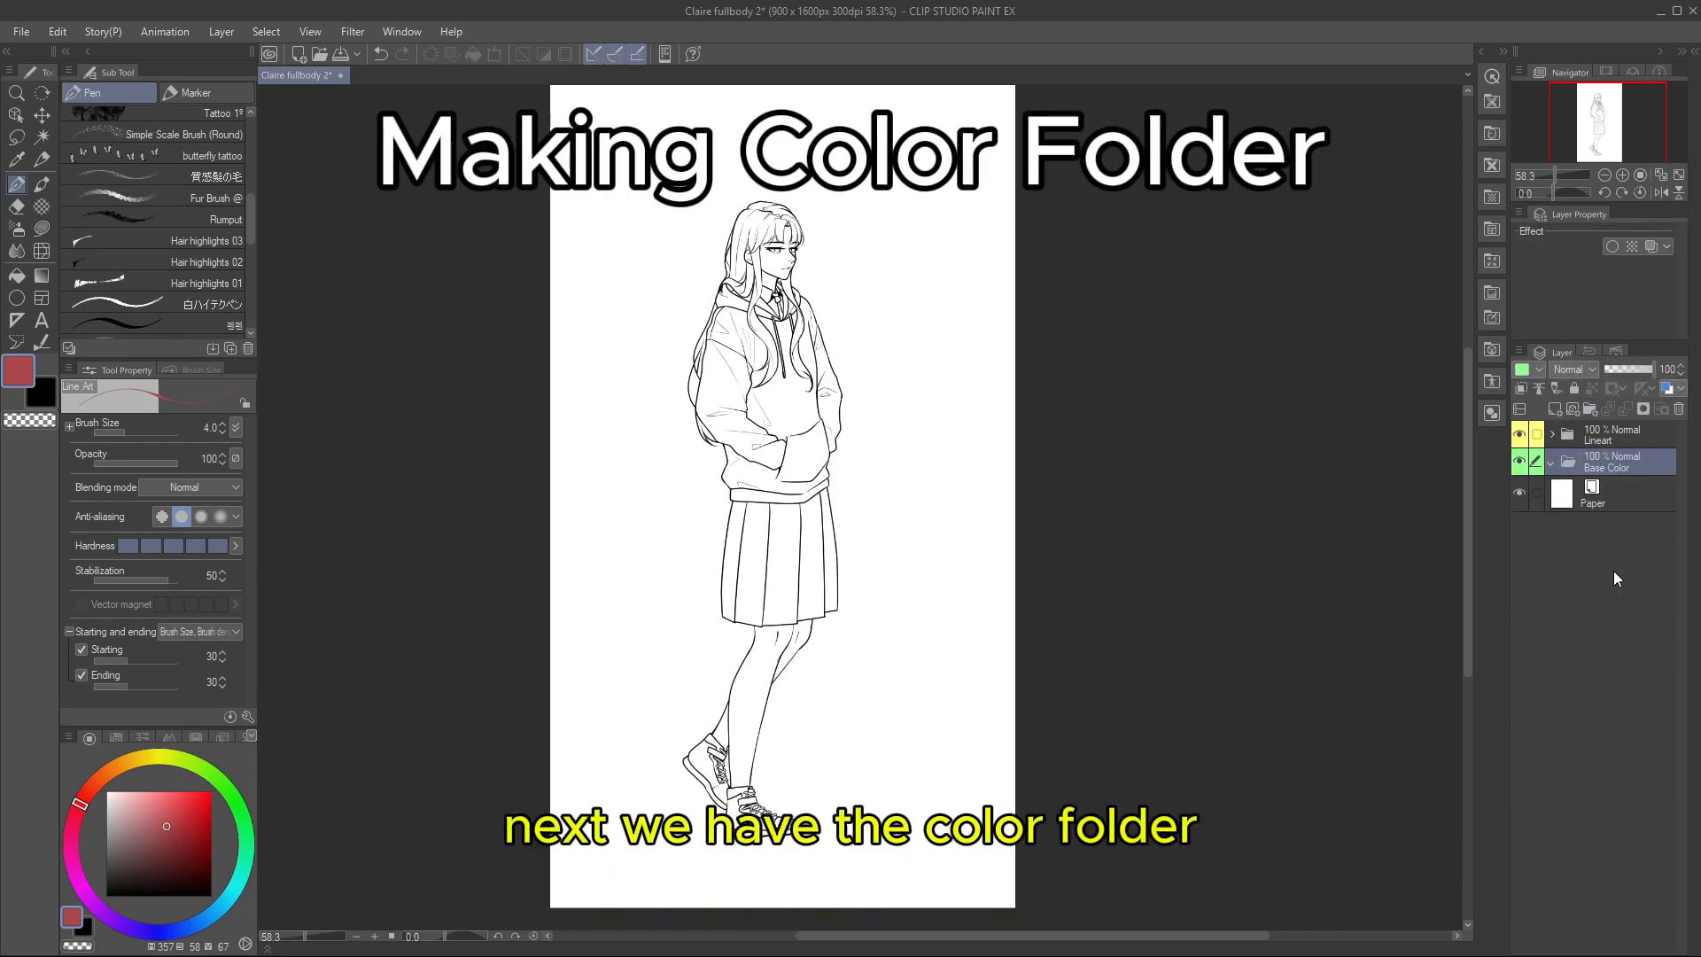
click(1614, 435)
click(1539, 388)
- Add a raster layer inside the Base Color folder and fill the whole character silhouette with red on it
click(1619, 462)
click(1554, 408)
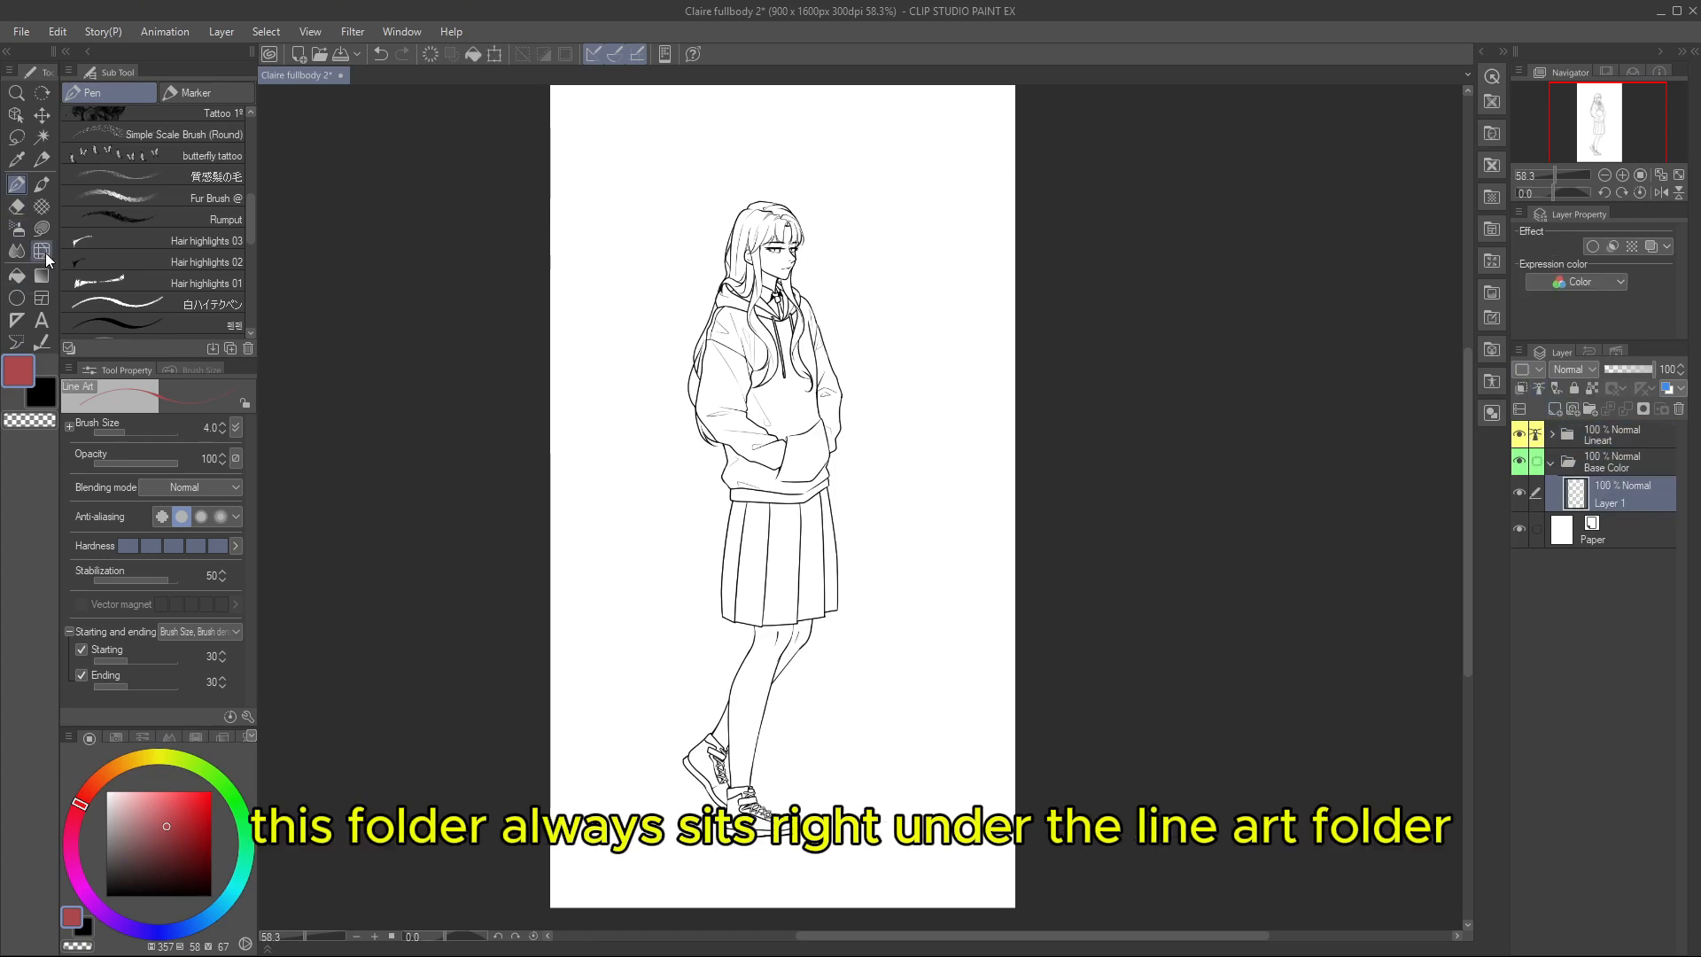
key(g)
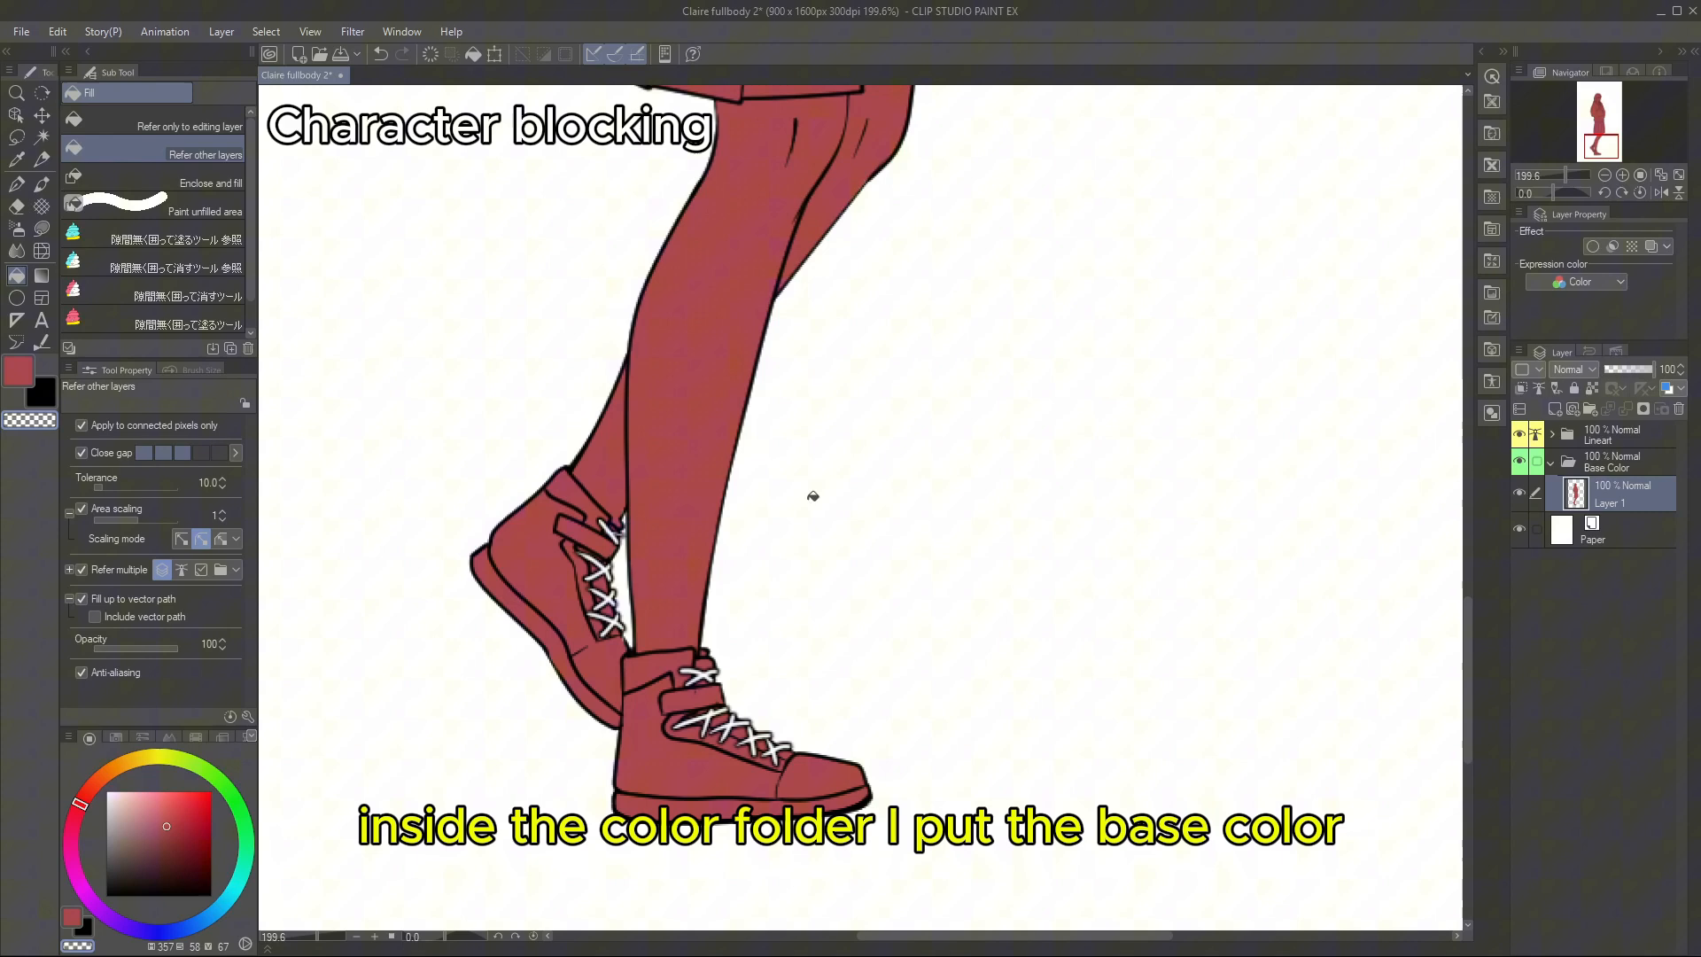
- Examine the red silhouette from the shoes up to the hair for unfilled gaps, and view the whole figure
drag(813, 496, 1063, 853)
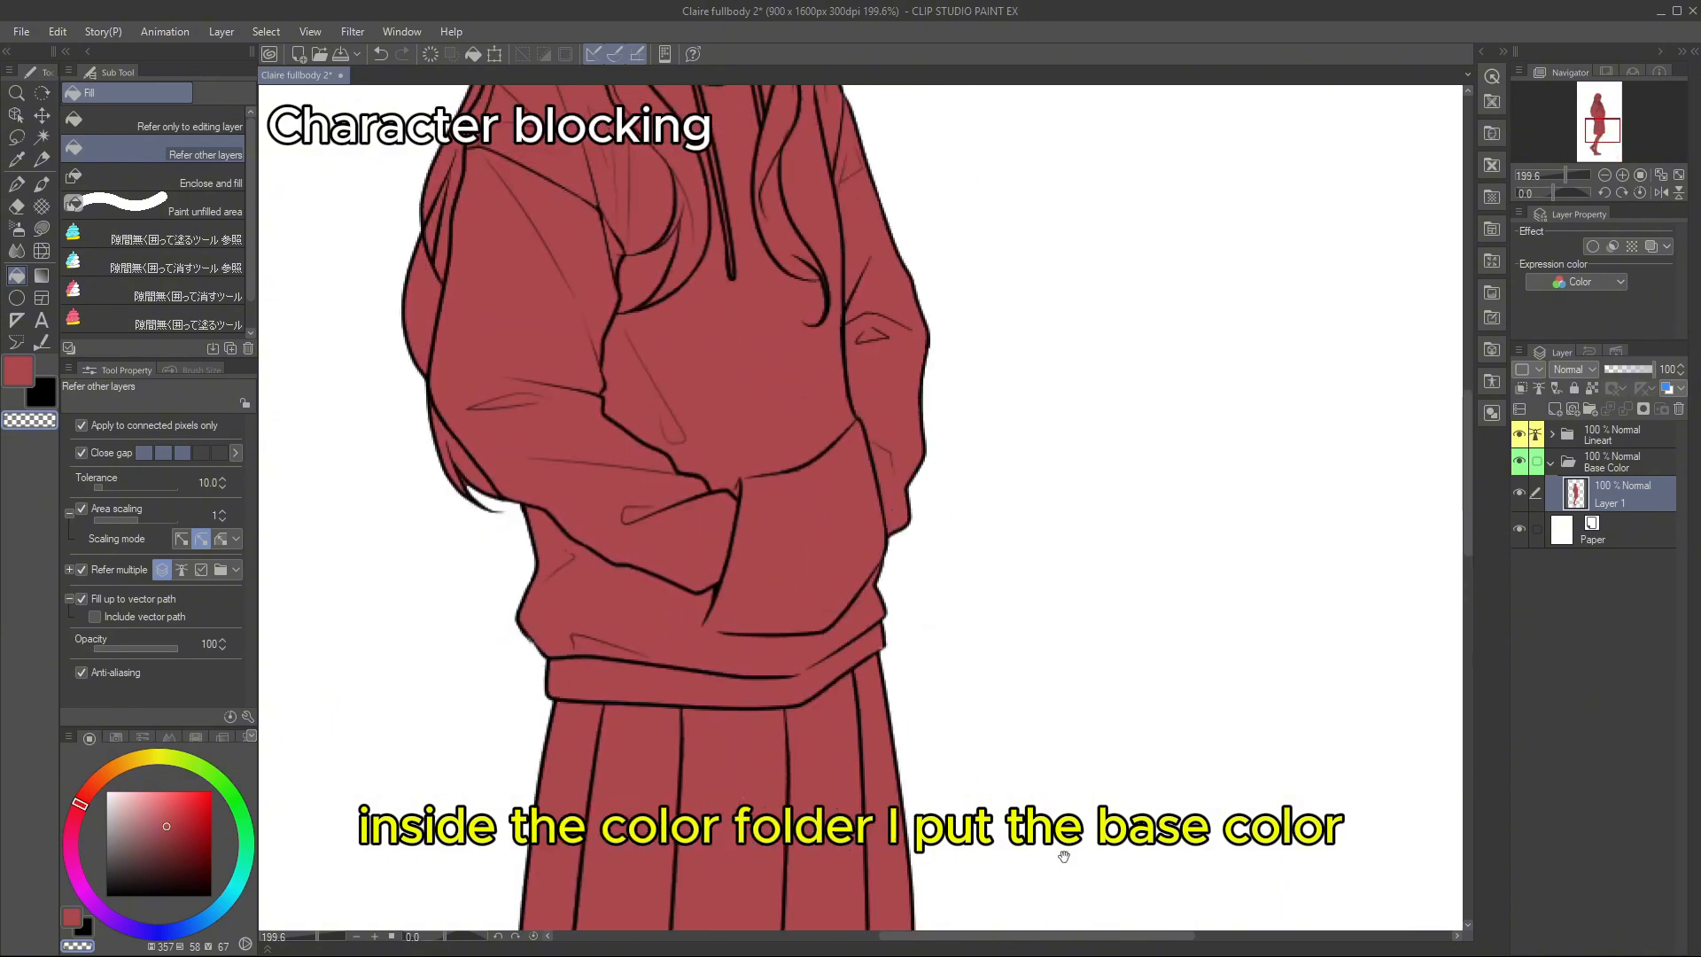
drag(886, 310, 915, 768)
drag(894, 317, 895, 583)
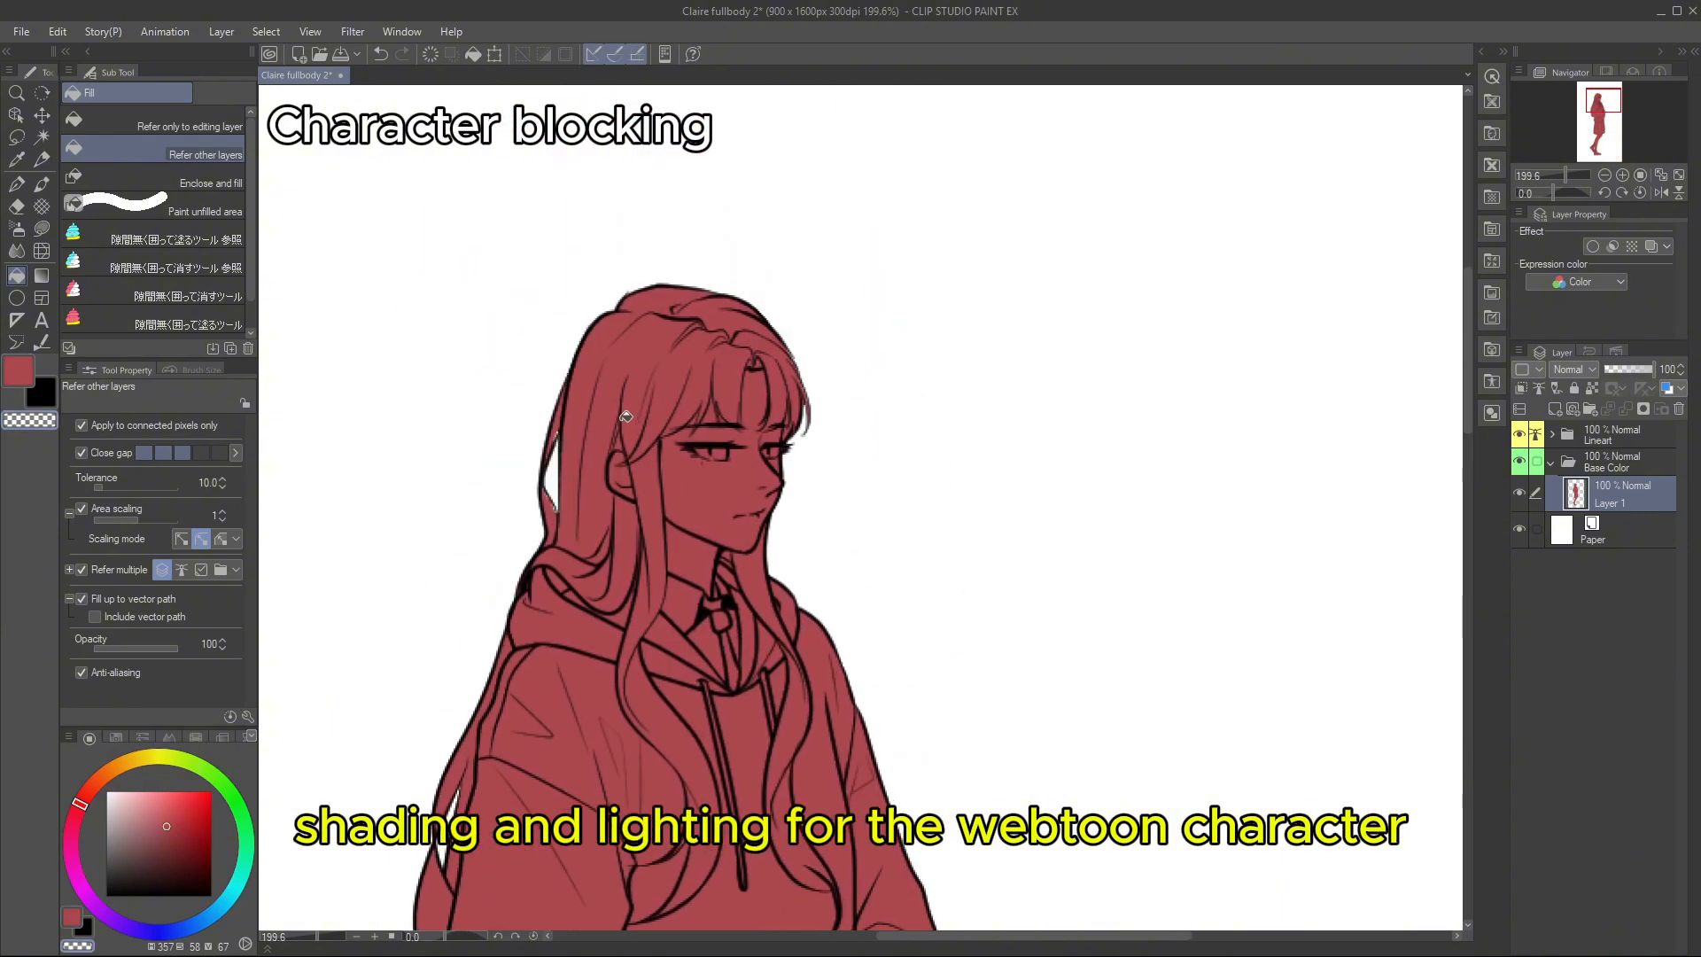
drag(708, 269, 620, 270)
drag(1101, 708, 1116, 601)
scroll(1283, 421, down, 3)
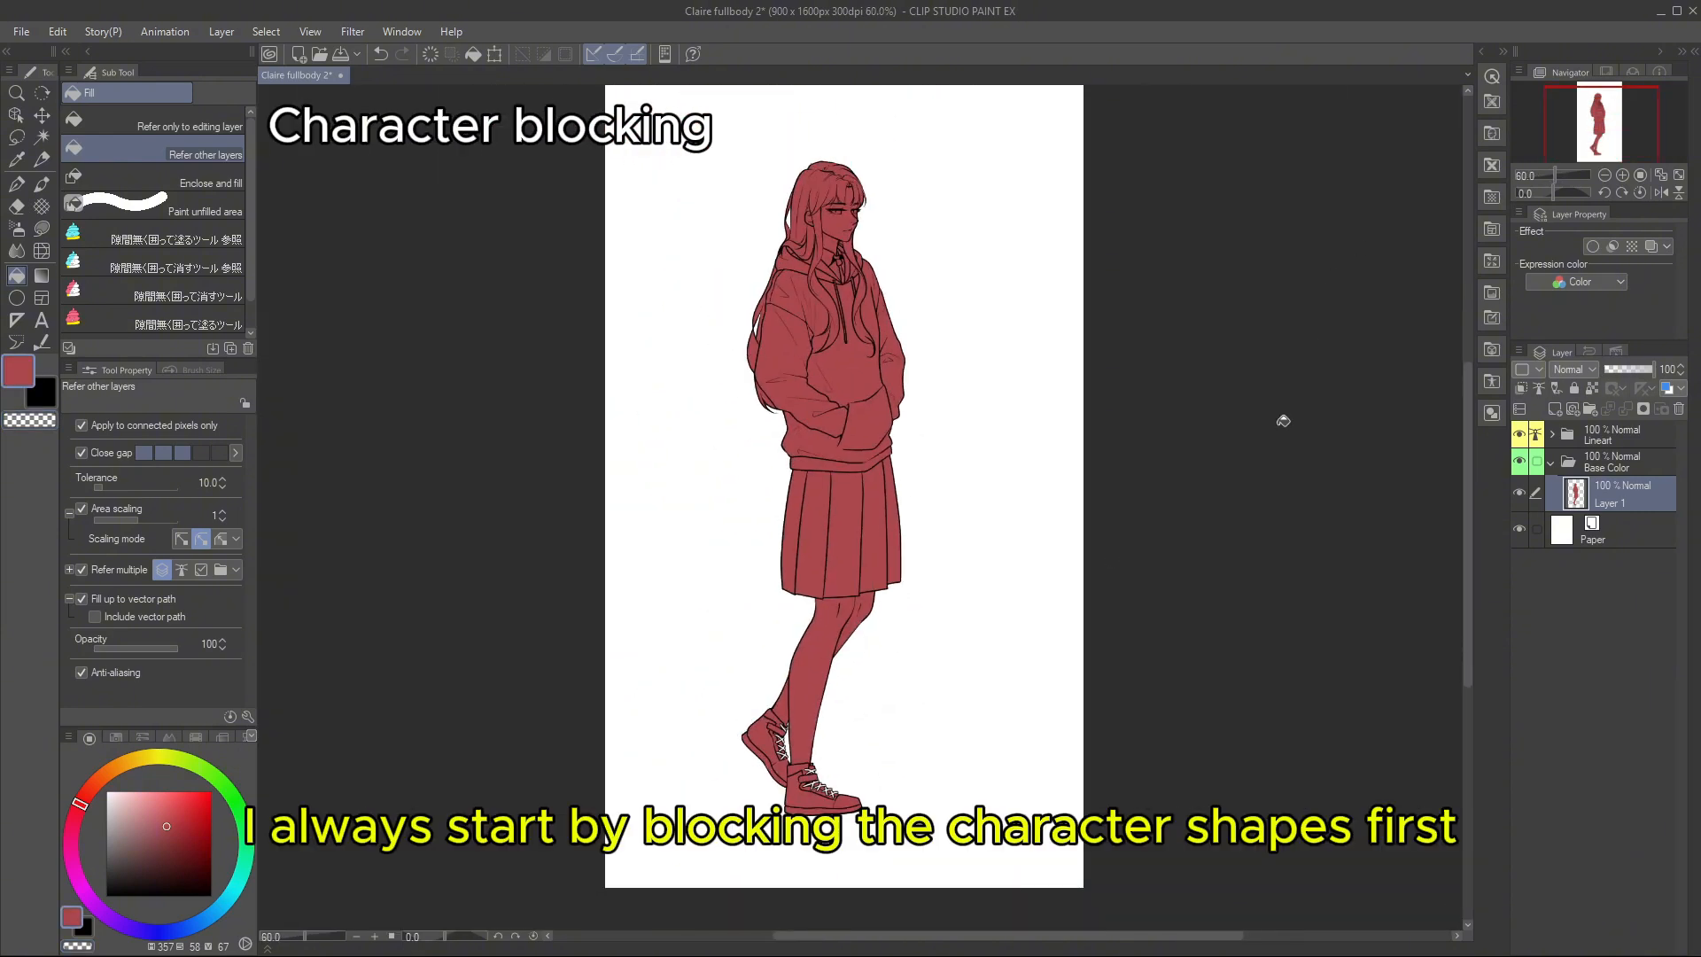
scroll(1283, 422, up, 1)
drag(1248, 572, 1150, 580)
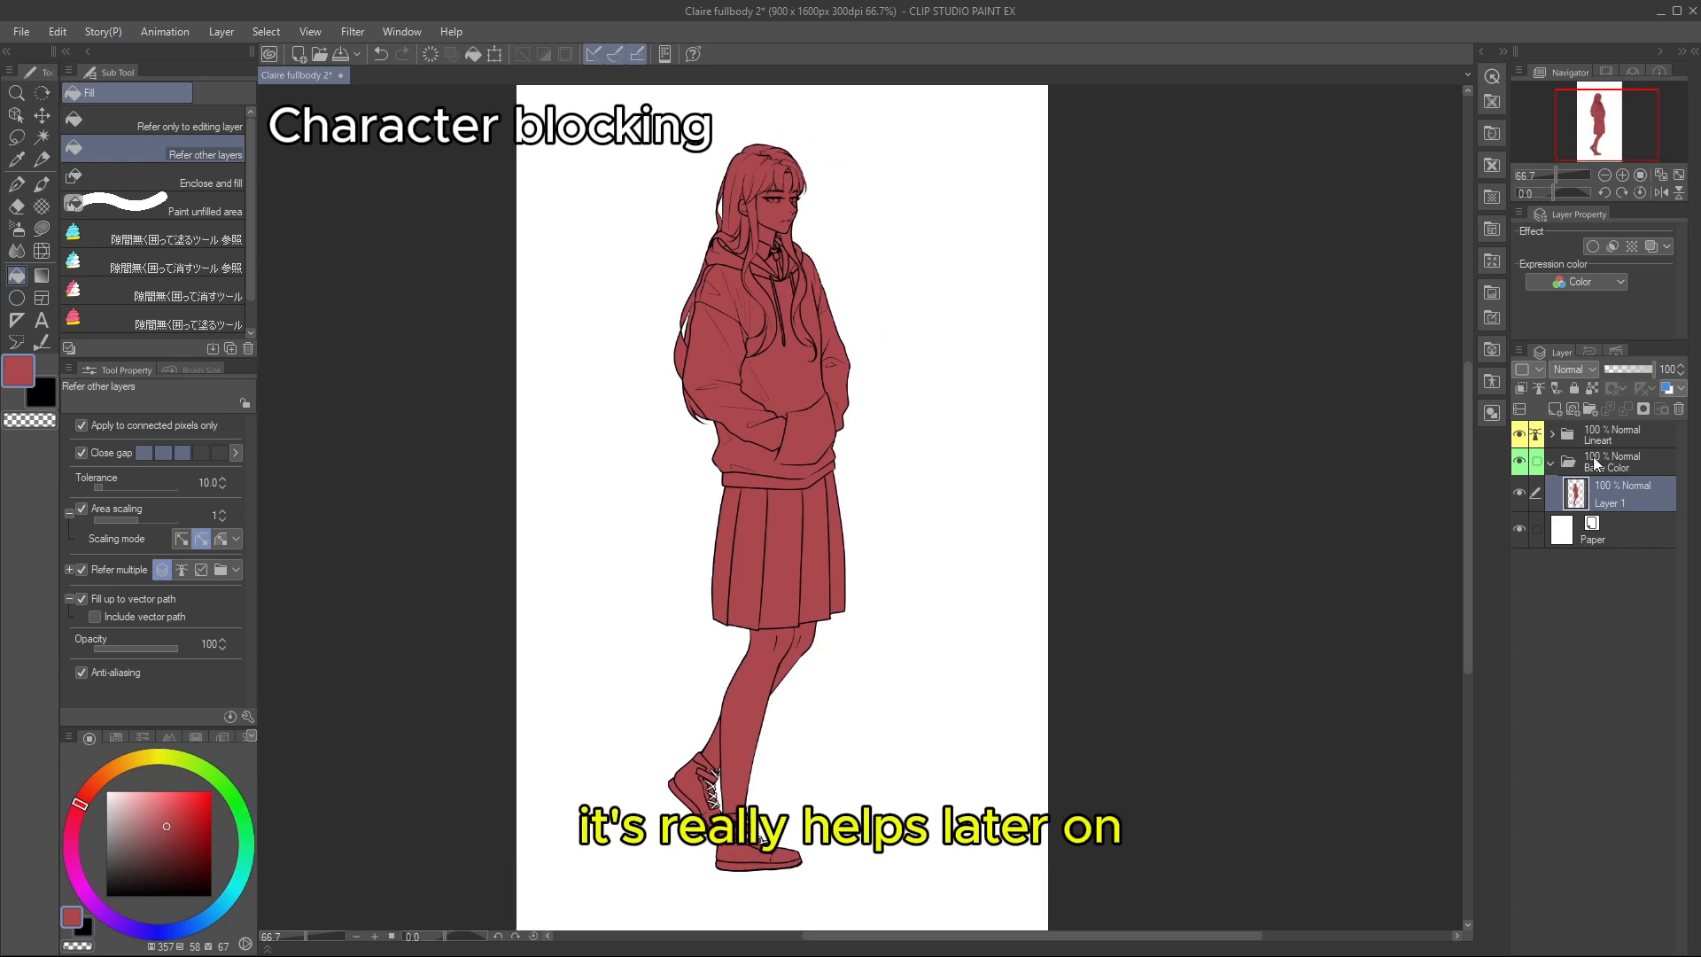
- Create a Skin folder with a new layer above the silhouette layer, and choose the pale pink skin colour
click(1589, 409)
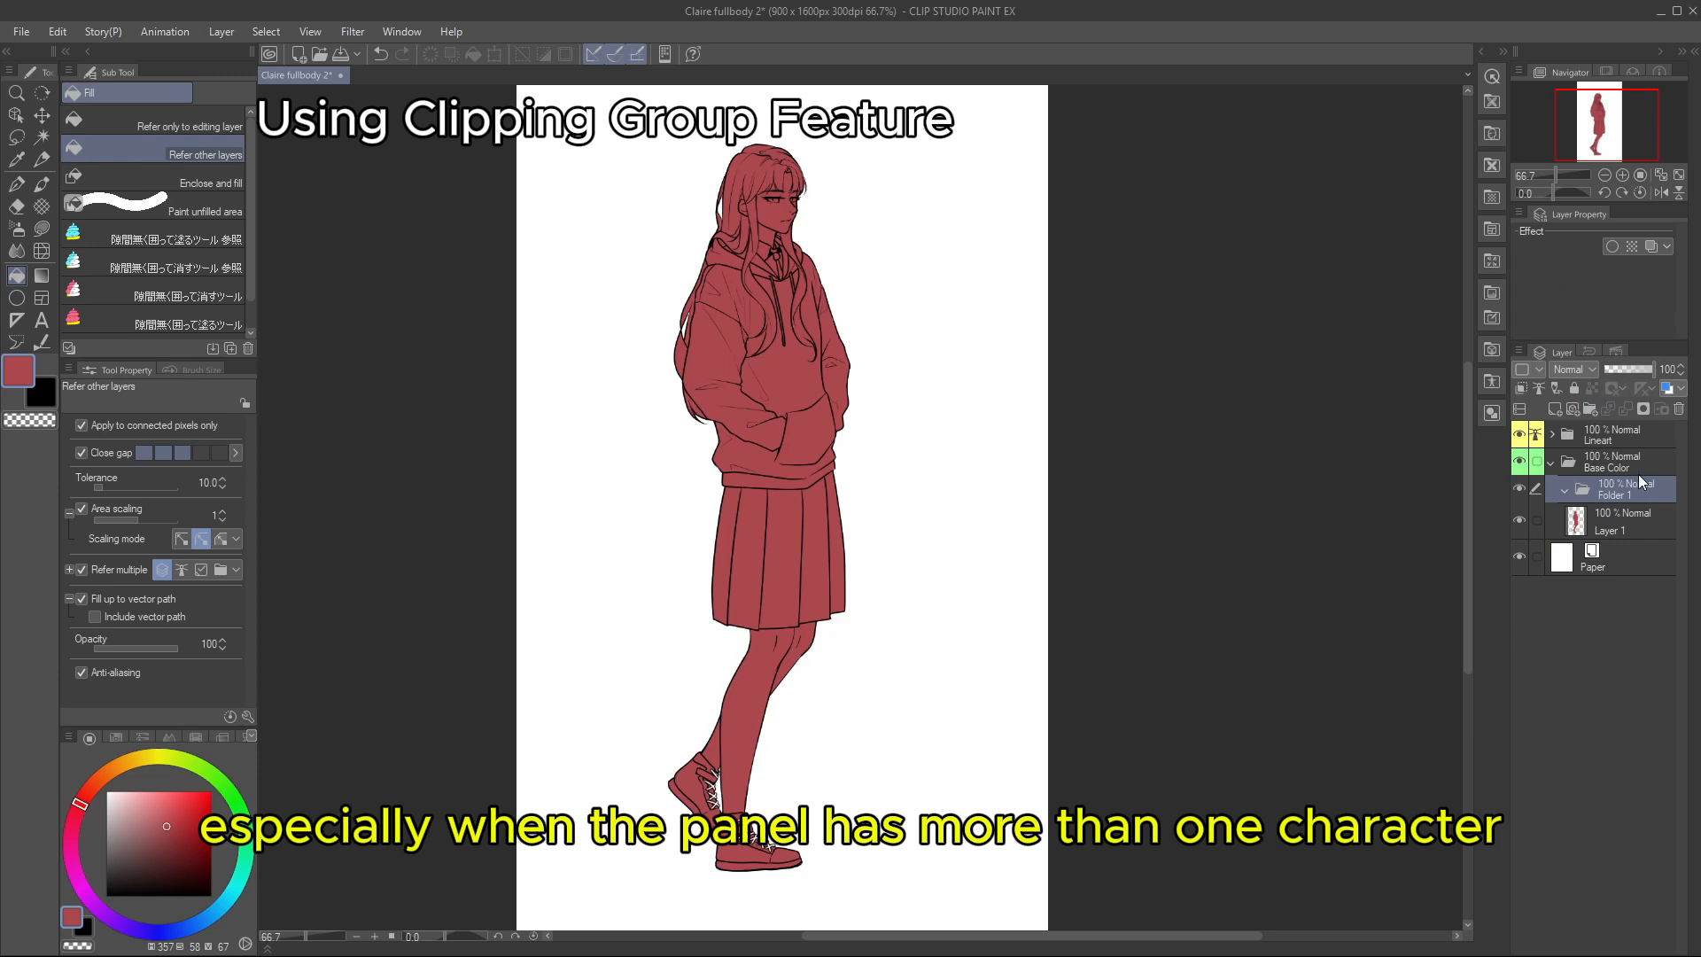
click(1554, 409)
click(116, 737)
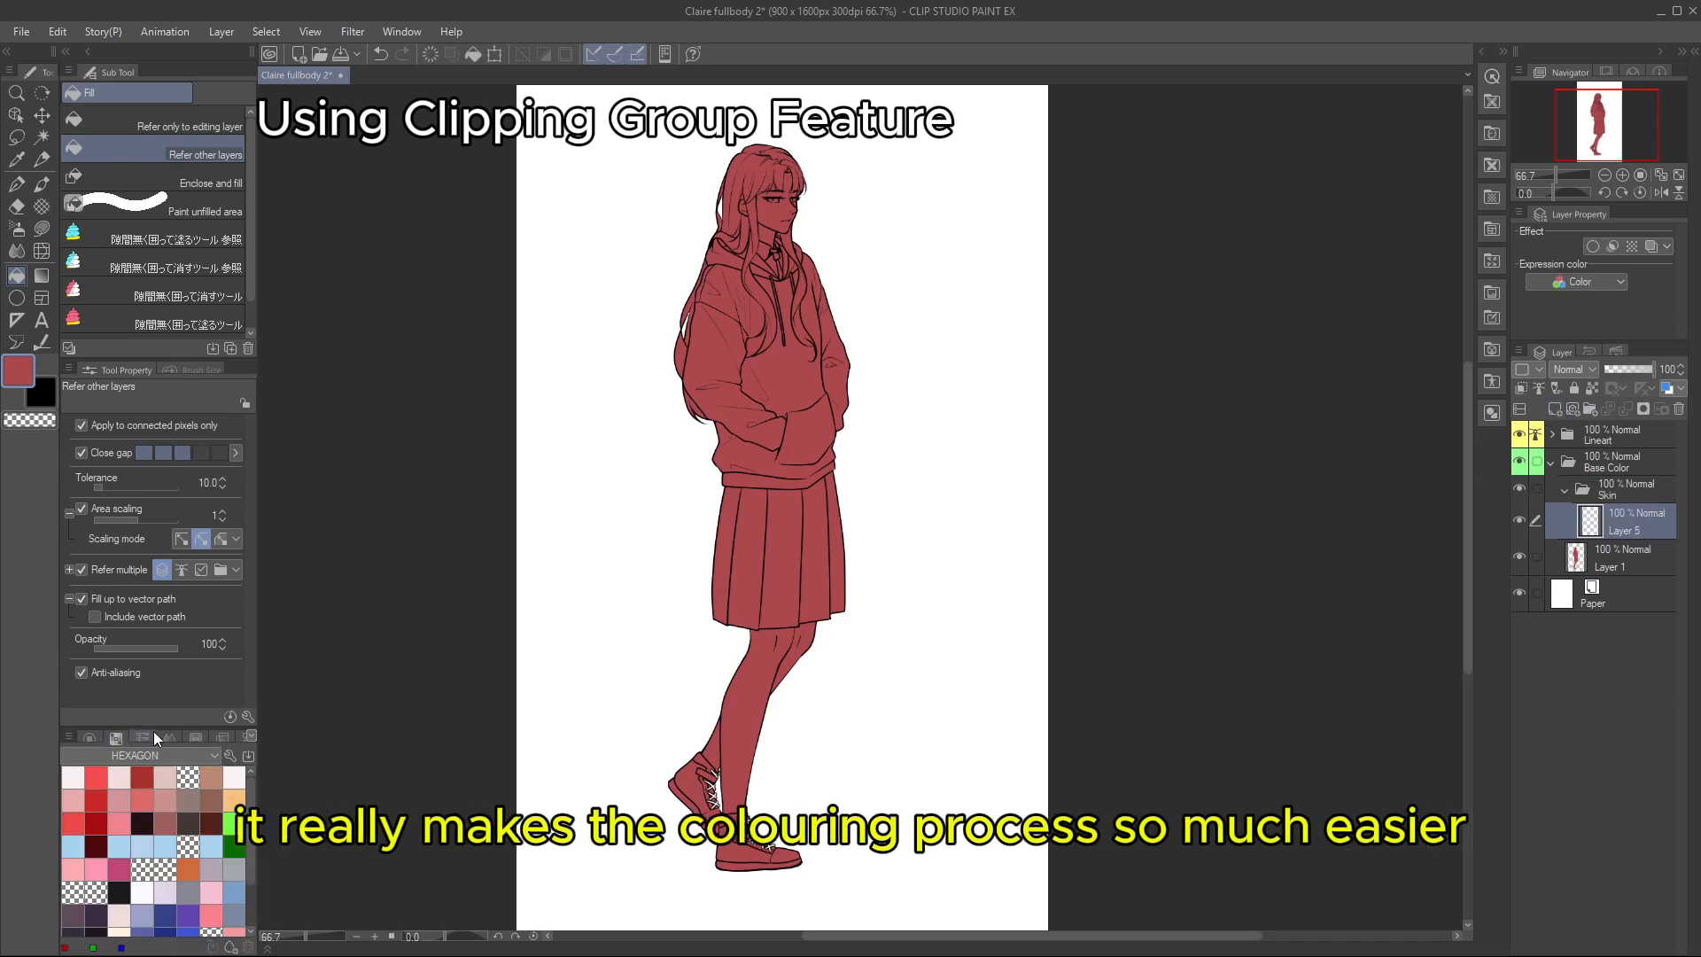
click(73, 777)
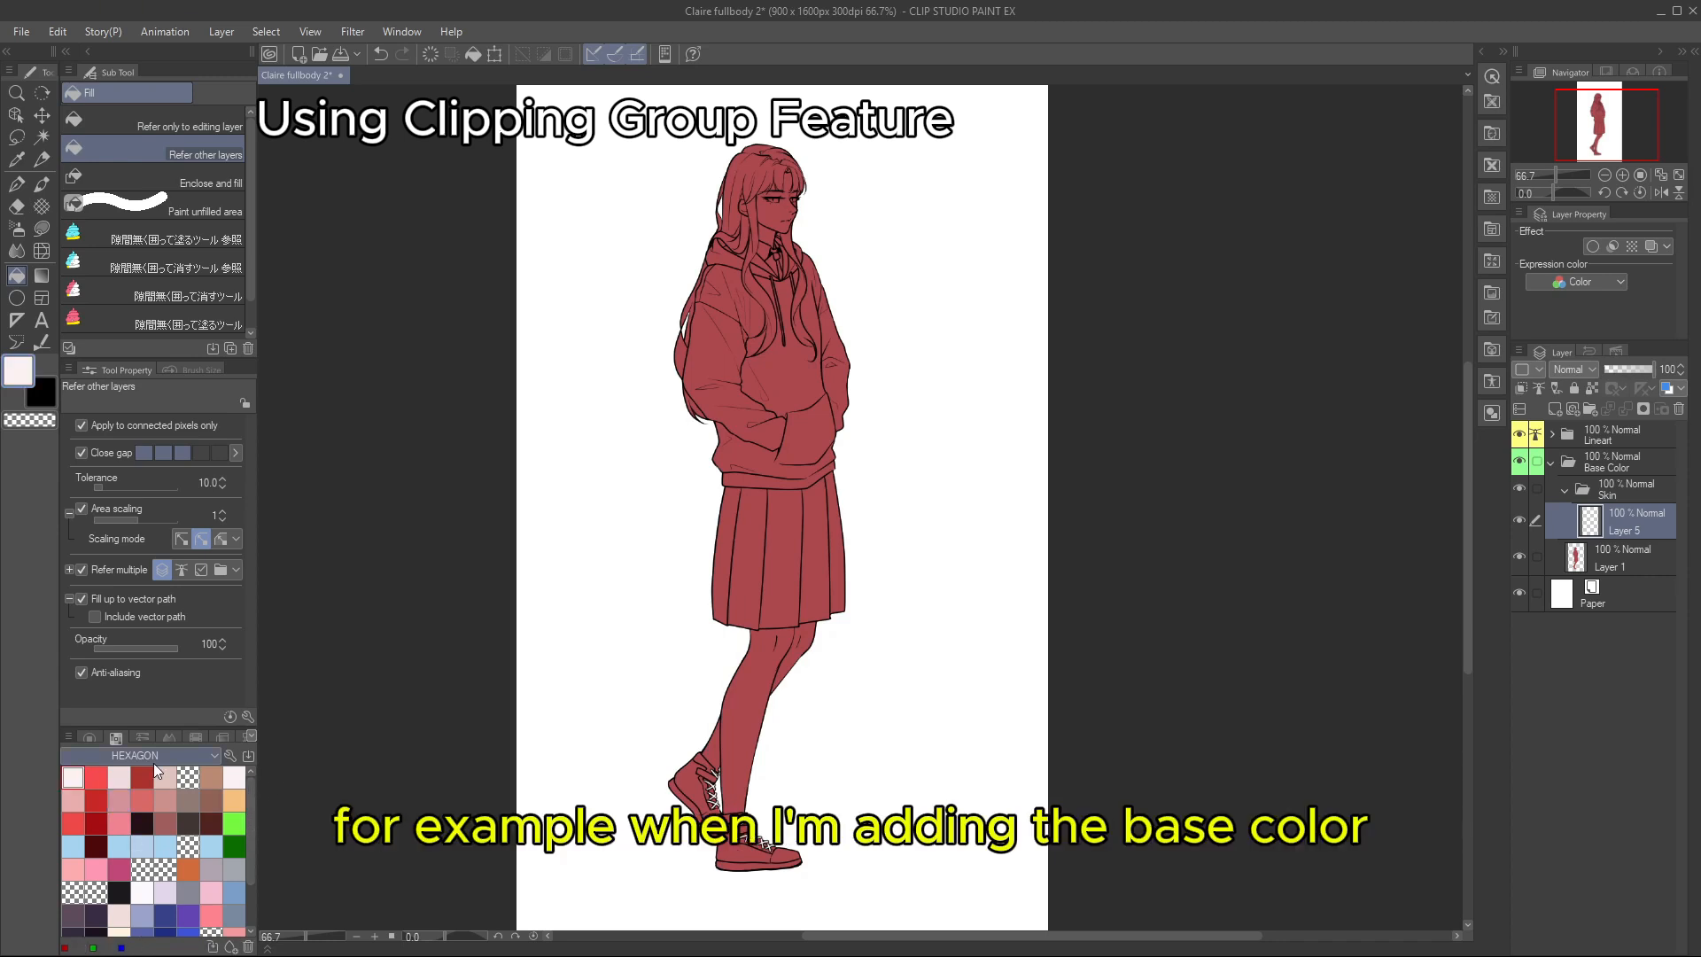
- Clip the Skin folder to the red silhouette layer beneath it
click(1564, 490)
click(1586, 528)
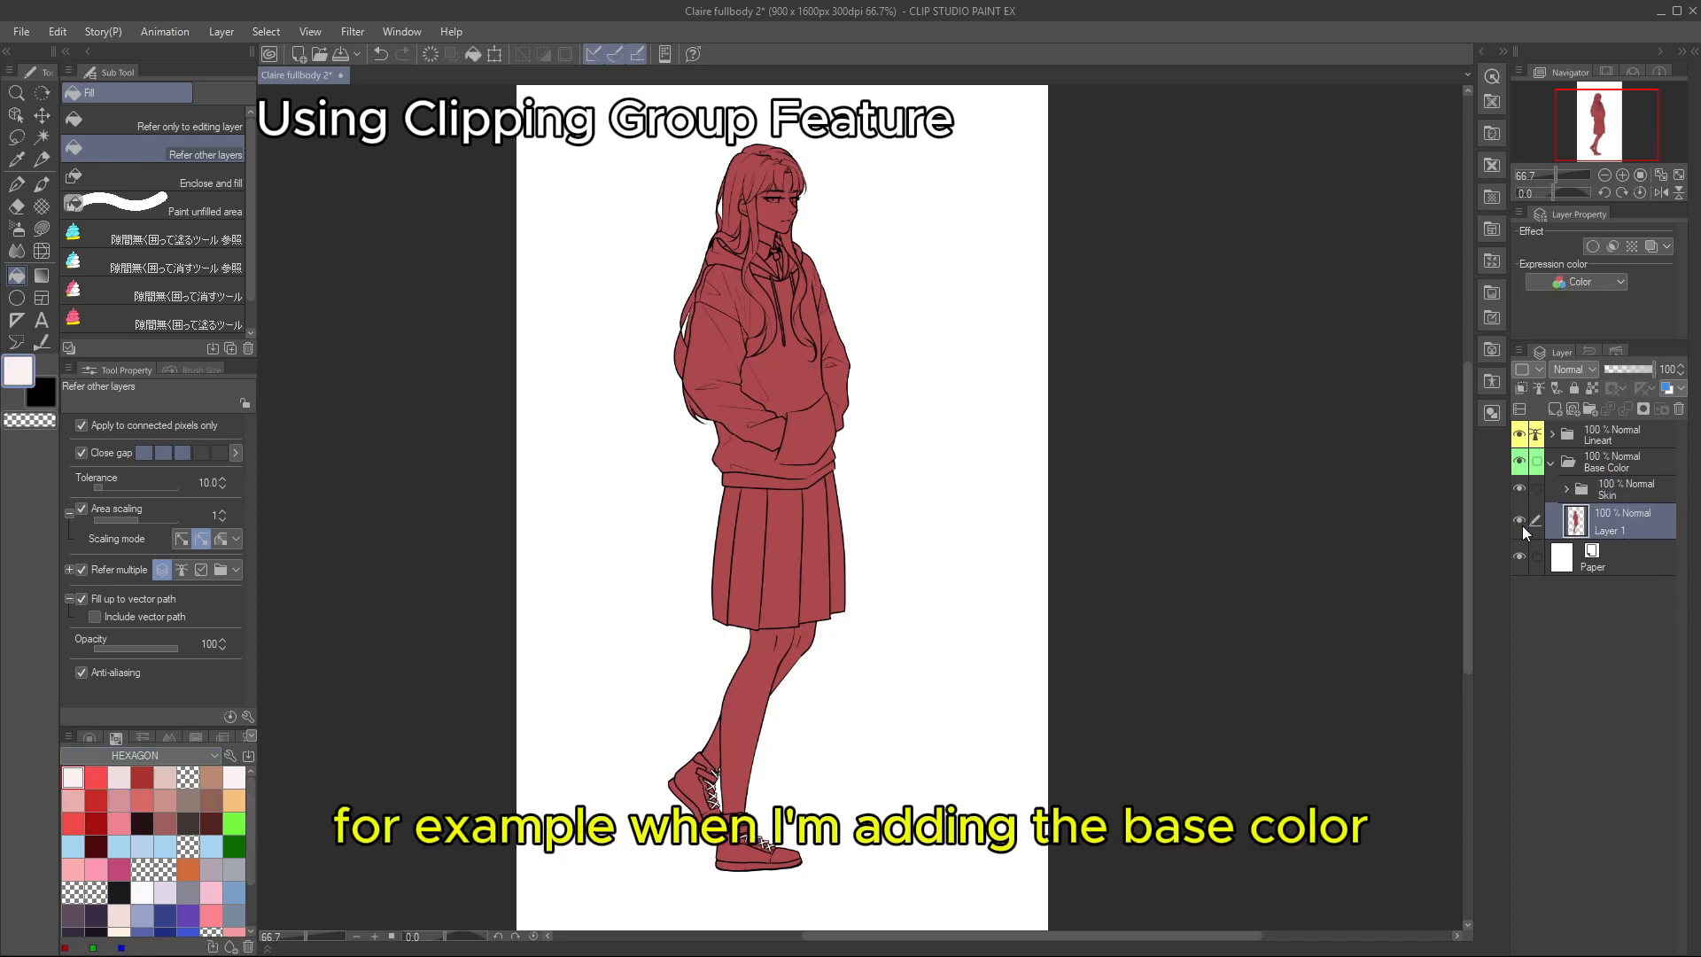
click(1634, 494)
click(1521, 388)
click(1566, 490)
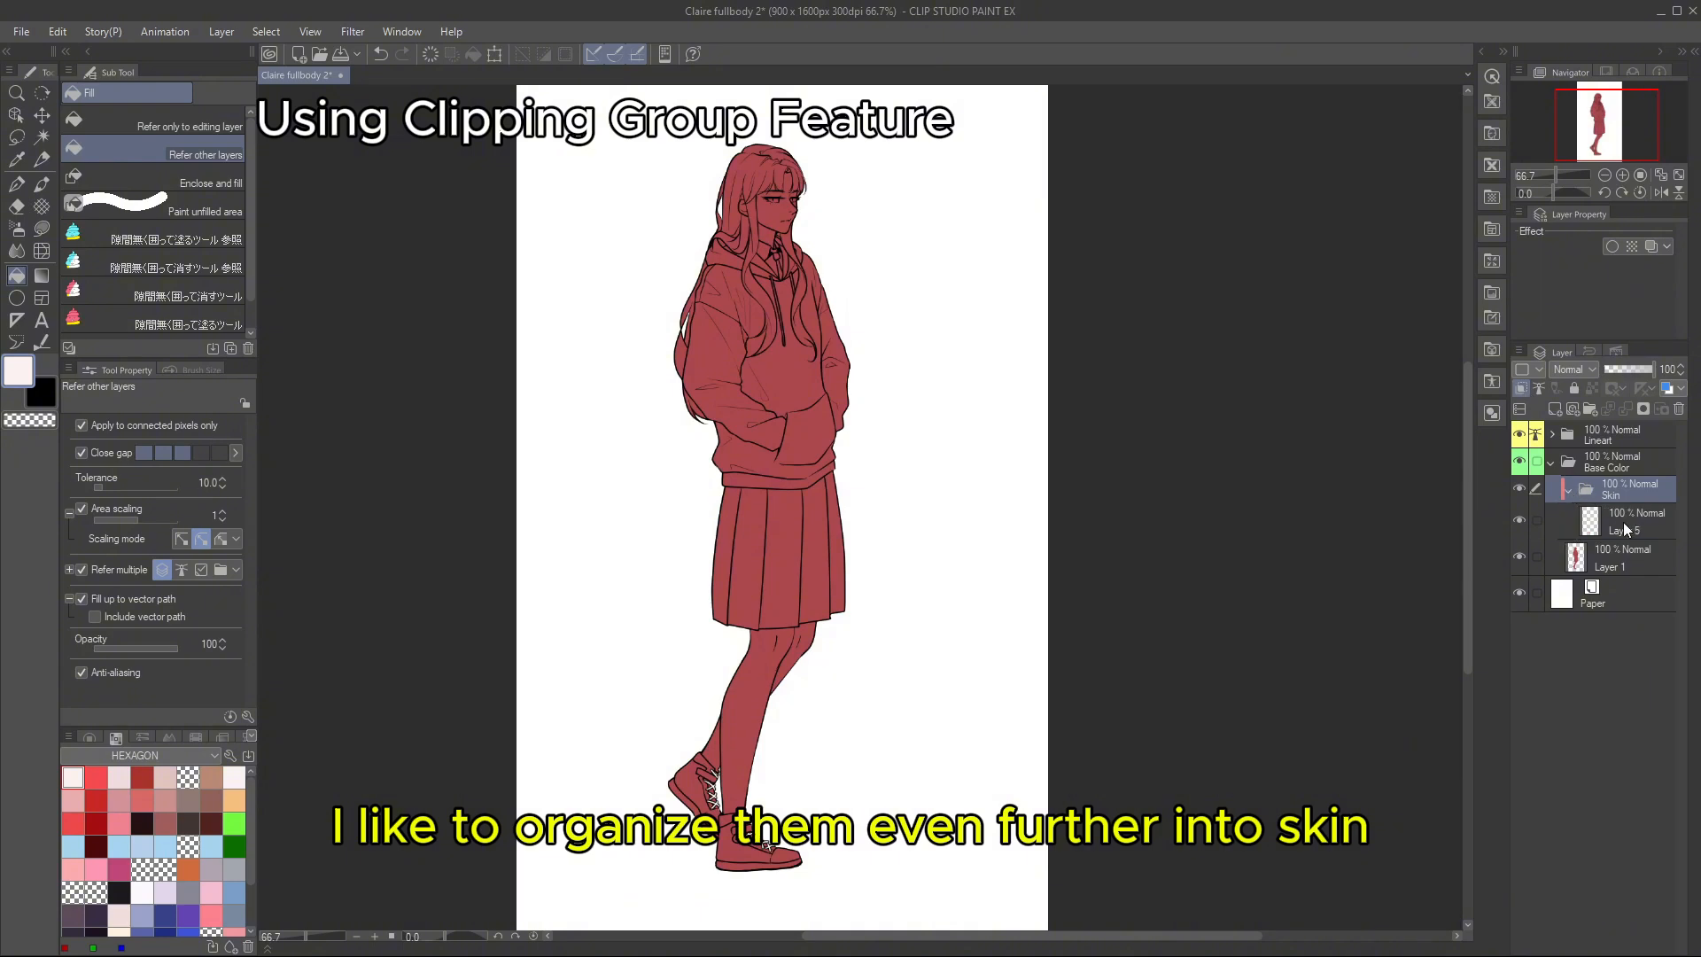
- Lasso-fill rough pale skin areas over the character's upper body and legs on the Skin folder's layer
click(1624, 530)
click(41, 228)
mouse_move(899, 199)
mouse_down()
mouse_move(762, 137)
mouse_move(912, 370)
mouse_up()
mouse_move(976, 600)
mouse_down()
mouse_move(624, 747)
mouse_move(877, 797)
mouse_up()
- Add a new layer directly above the Paper layer and fill it with grey as a background
click(1594, 492)
click(1612, 595)
click(1554, 409)
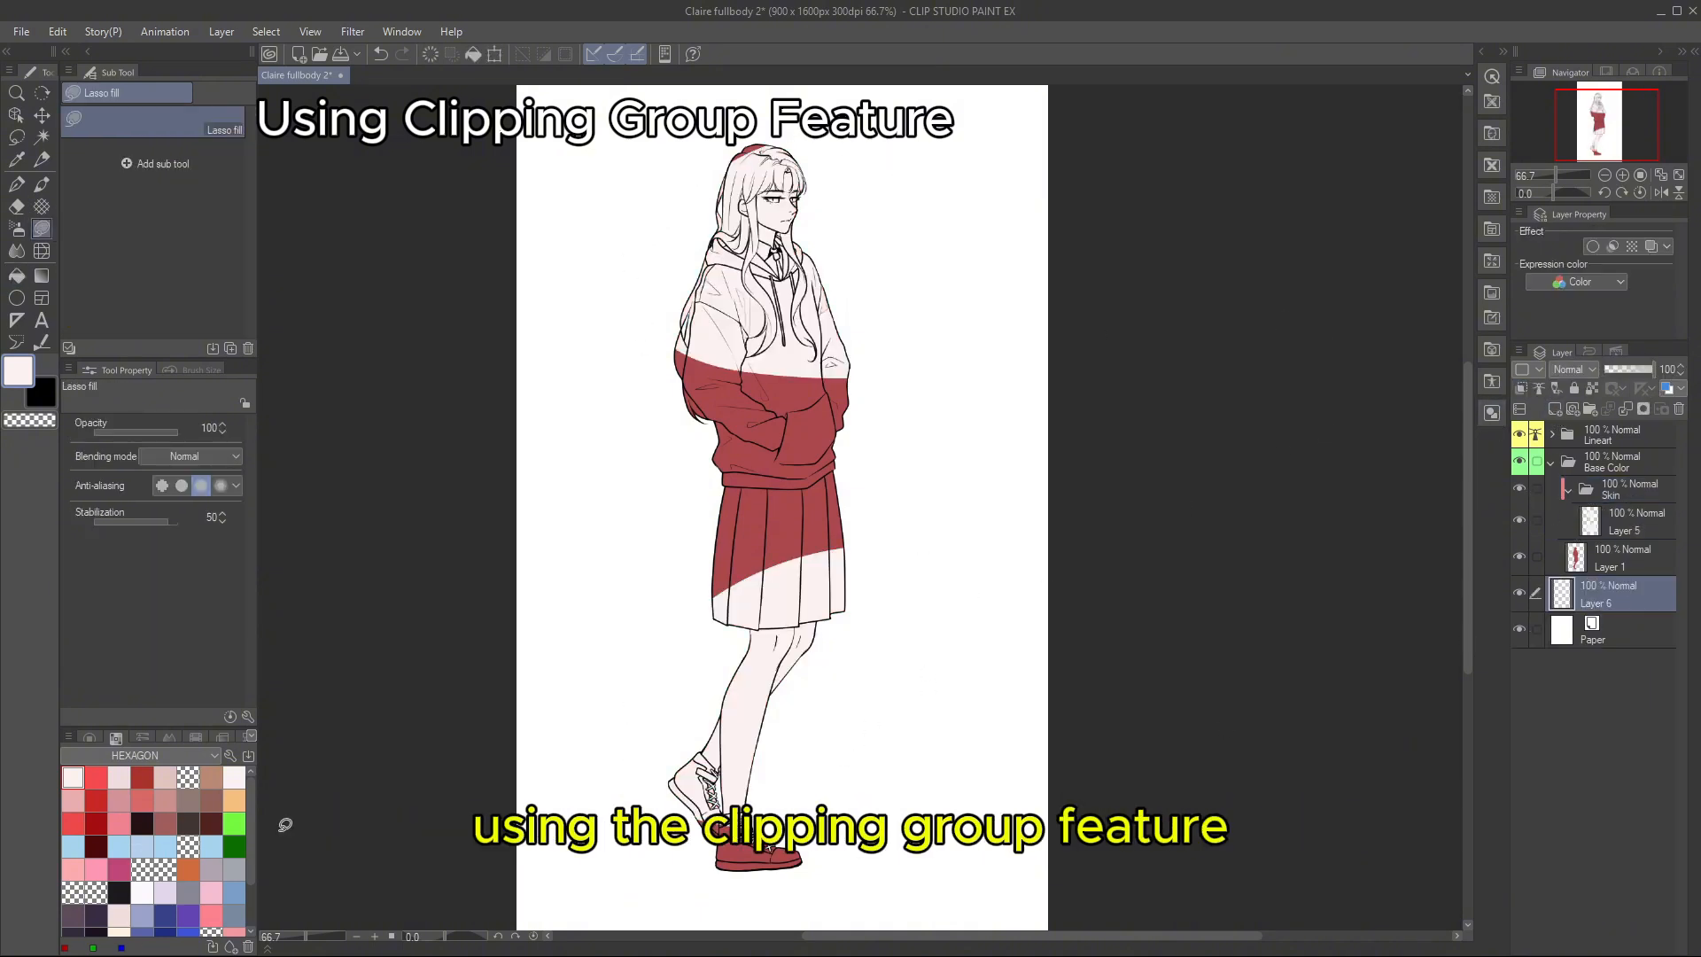
click(233, 869)
key(alt+Delete)
- Switch the Skin folder's clipping off and on to compare the fill with and without it
click(1630, 489)
click(1522, 390)
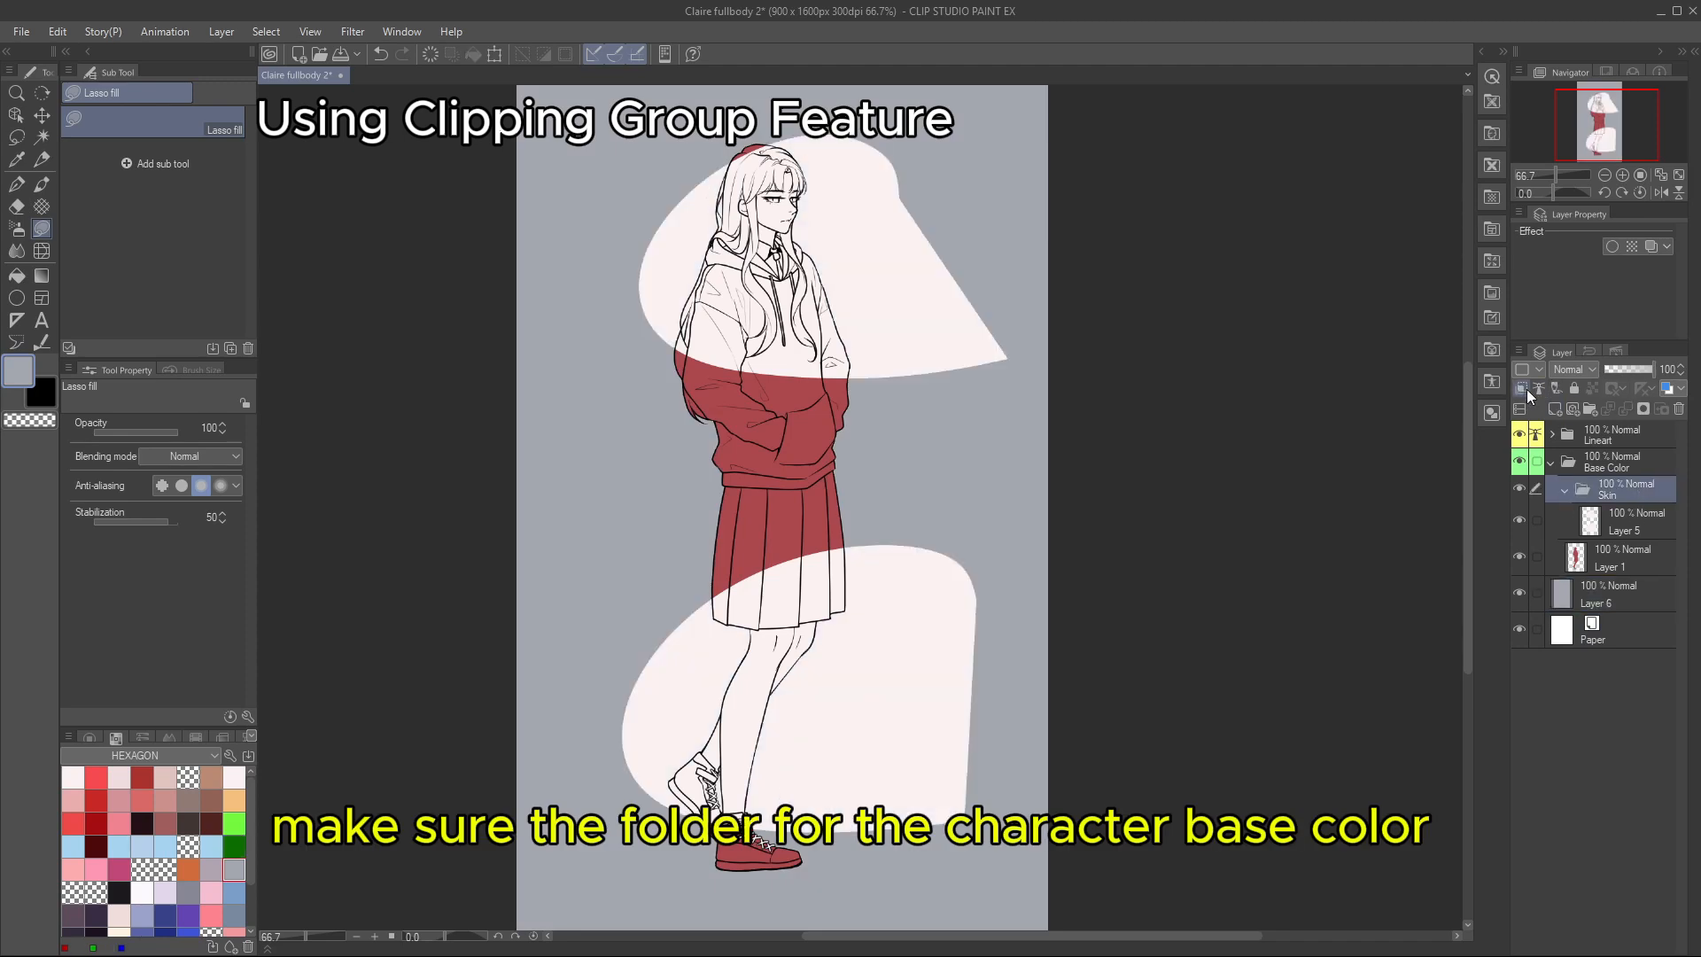
click(1523, 391)
click(1525, 389)
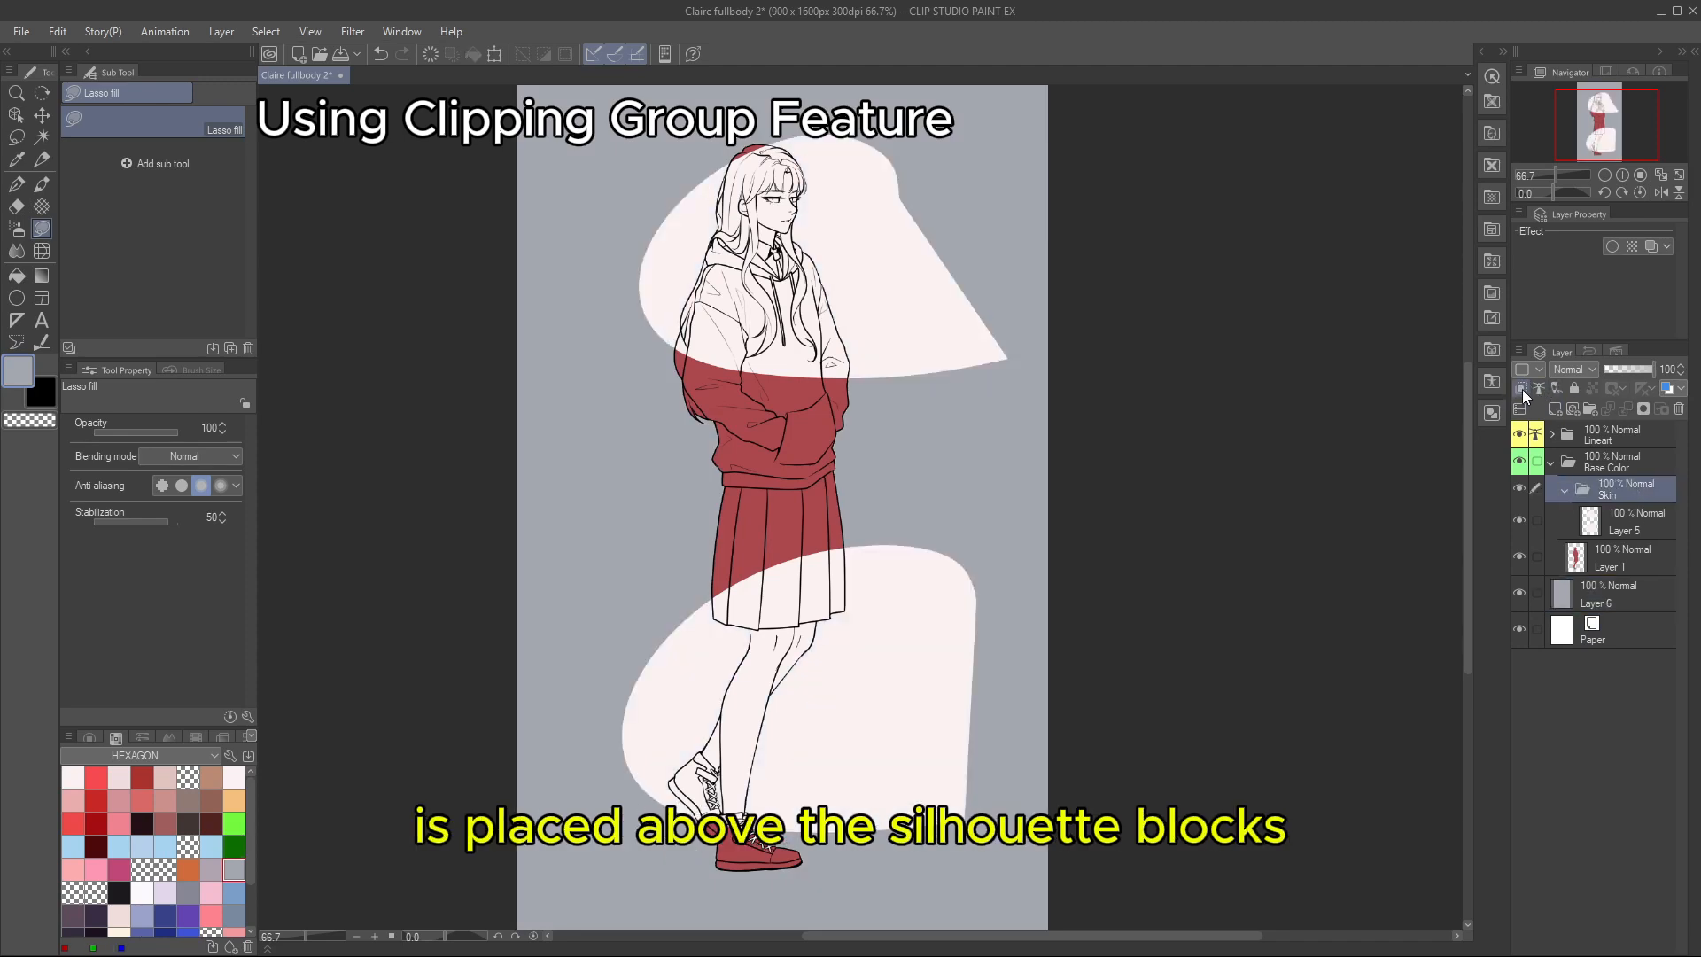
click(1524, 391)
- Add a subfolder with a new layer inside the Skin folder, and lasso-fill a near-white area over the upper body
click(1638, 518)
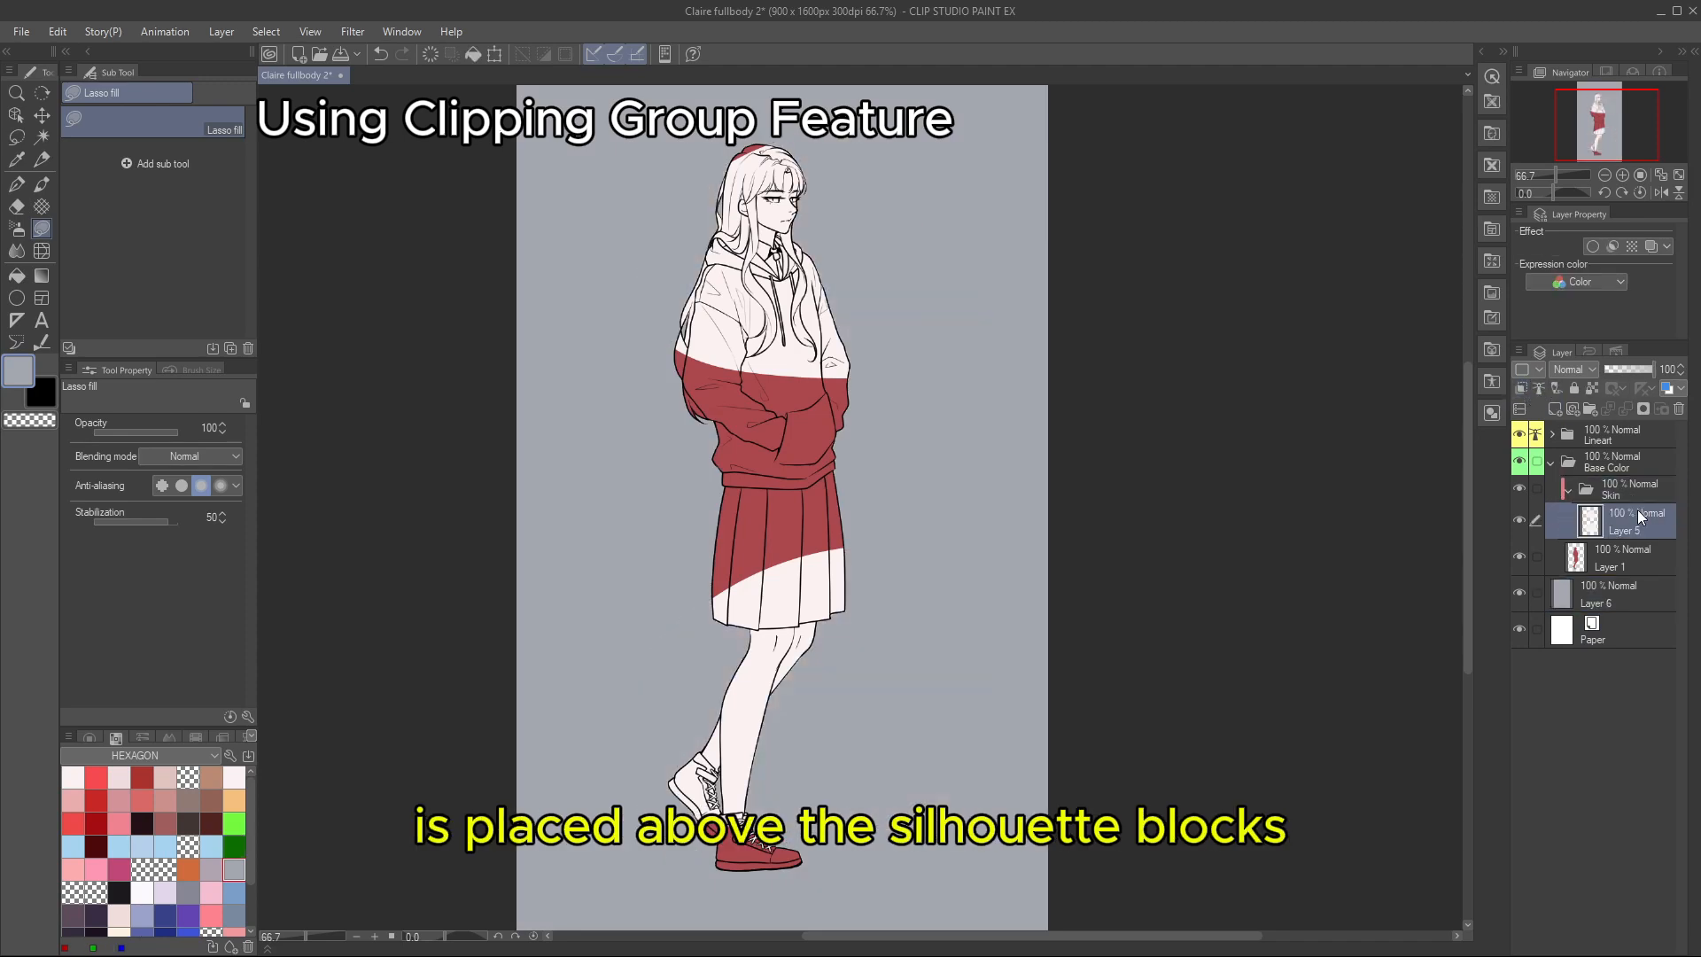
click(1589, 410)
click(1554, 409)
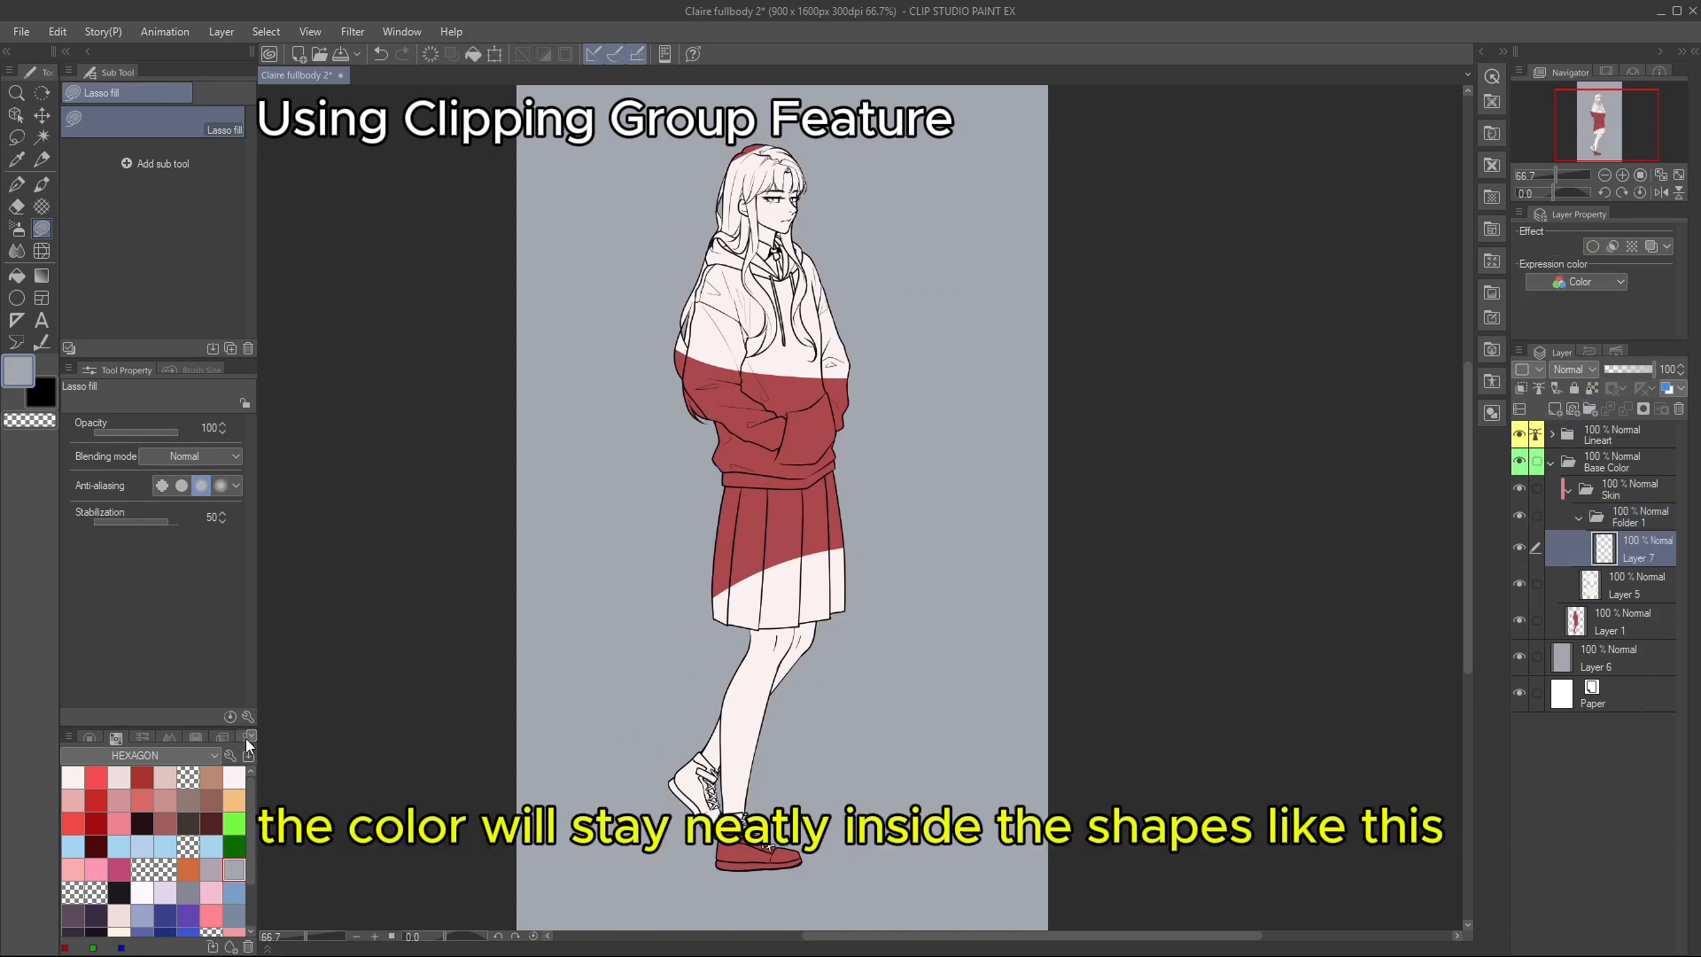
click(89, 738)
click(107, 792)
drag(904, 241, 924, 408)
- Fill the character's hair with dark purple on the Hair folder's layer, and touch up the gaps along the strands
scroll(820, 360, up, 12)
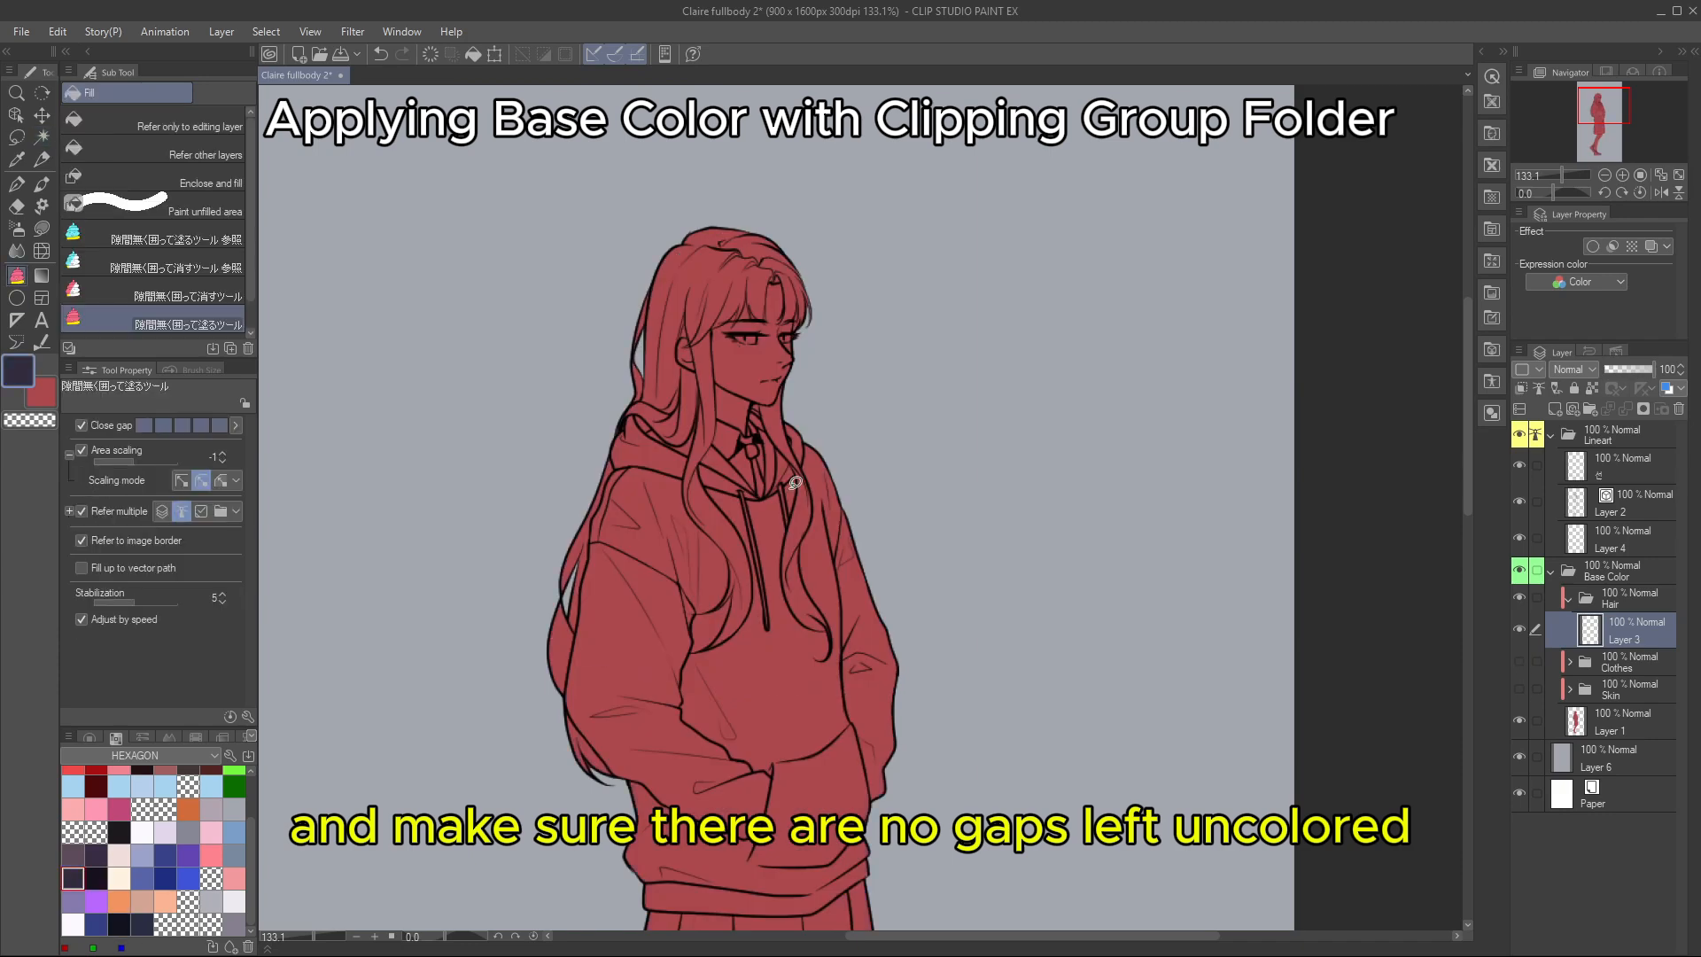
drag(794, 483, 783, 474)
drag(751, 386, 794, 470)
mouse_move(814, 335)
mouse_down()
mouse_move(709, 332)
mouse_move(620, 416)
mouse_up()
drag(579, 460, 620, 760)
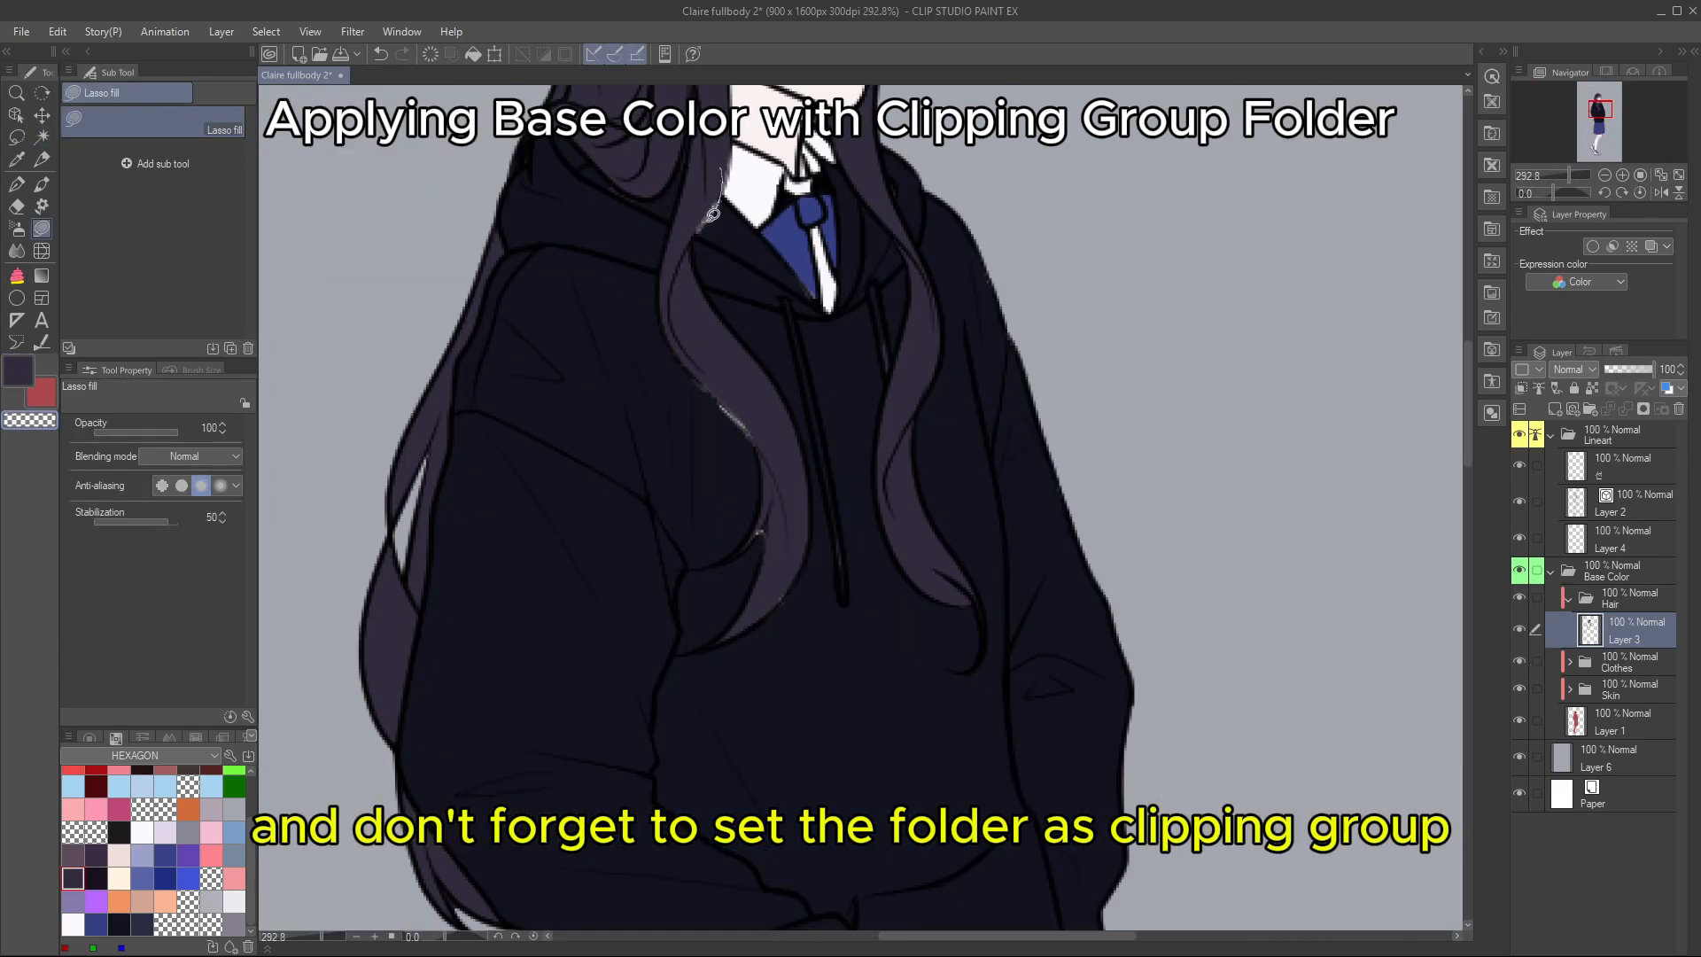
drag(689, 359, 757, 398)
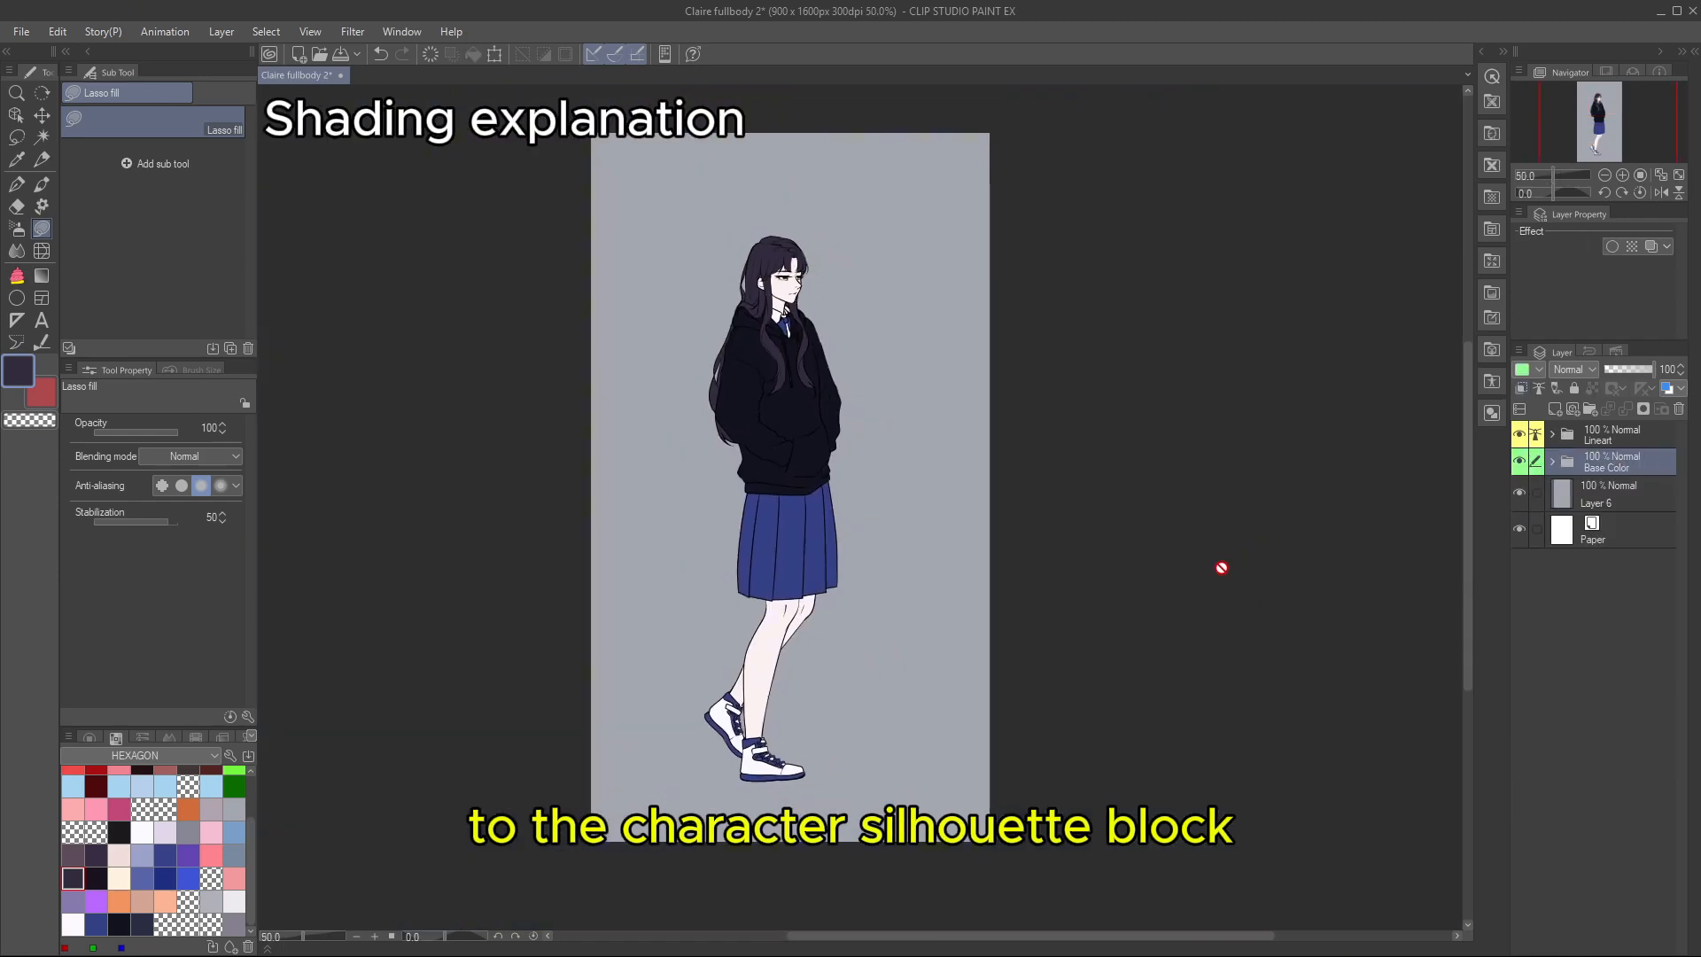
- Compare the artwork with and without its base colours by hiding and re-showing the Base Color folder
scroll(1204, 570, up, 4)
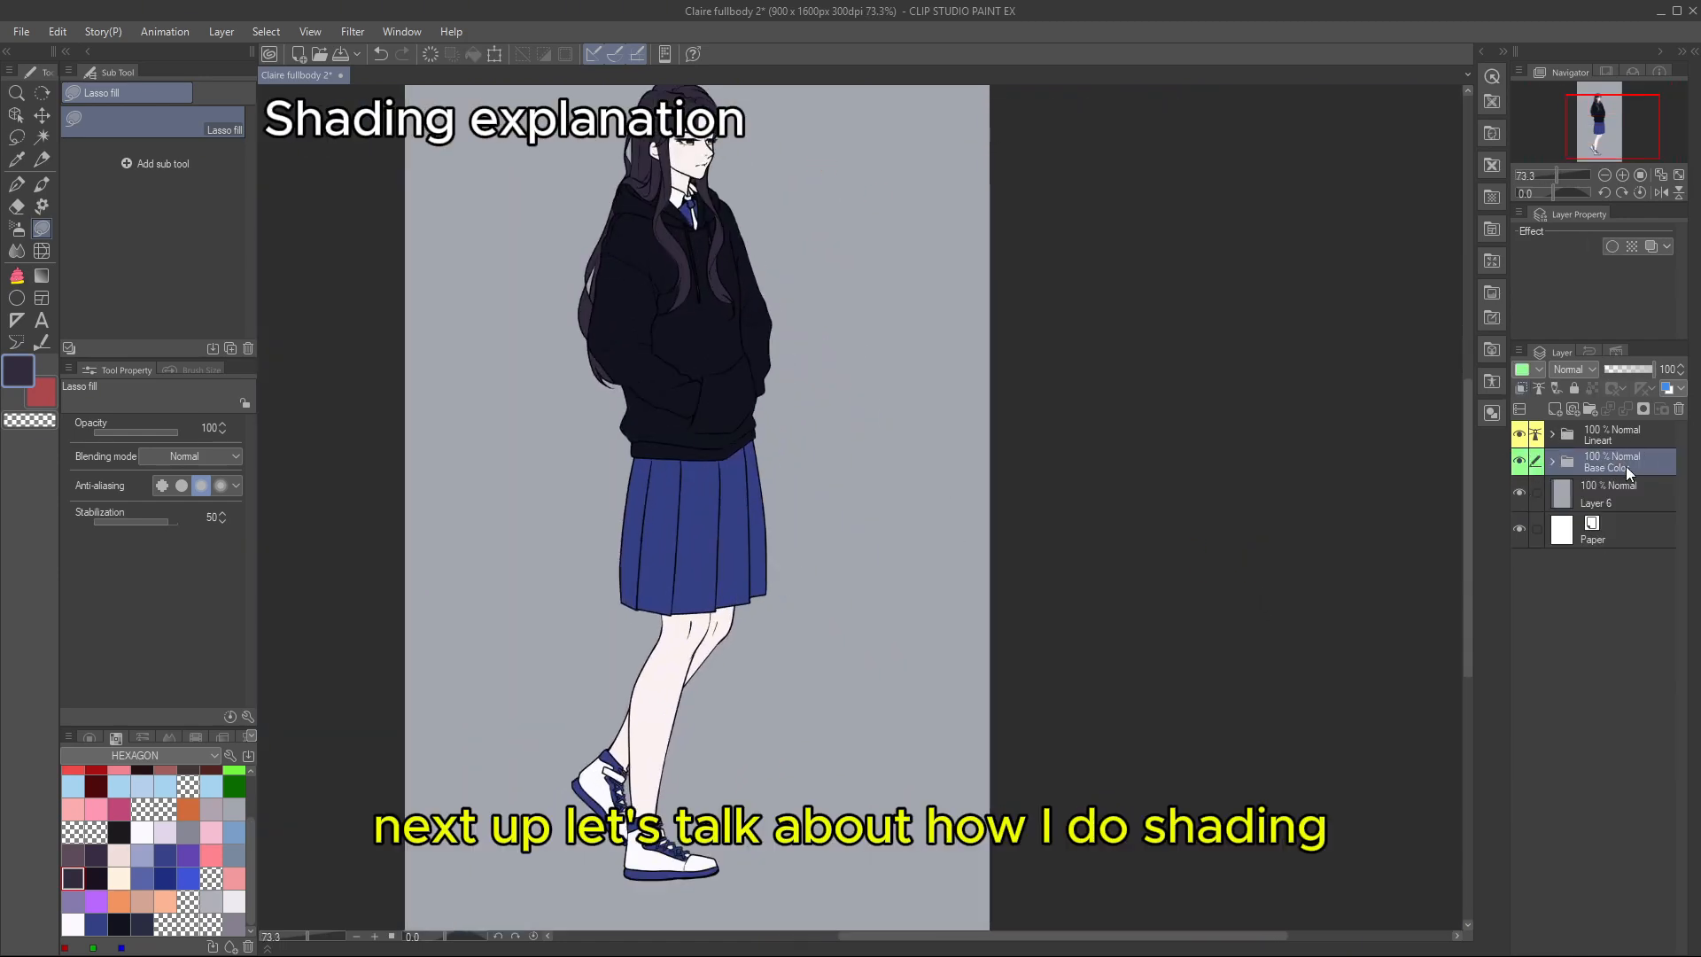
click(1518, 462)
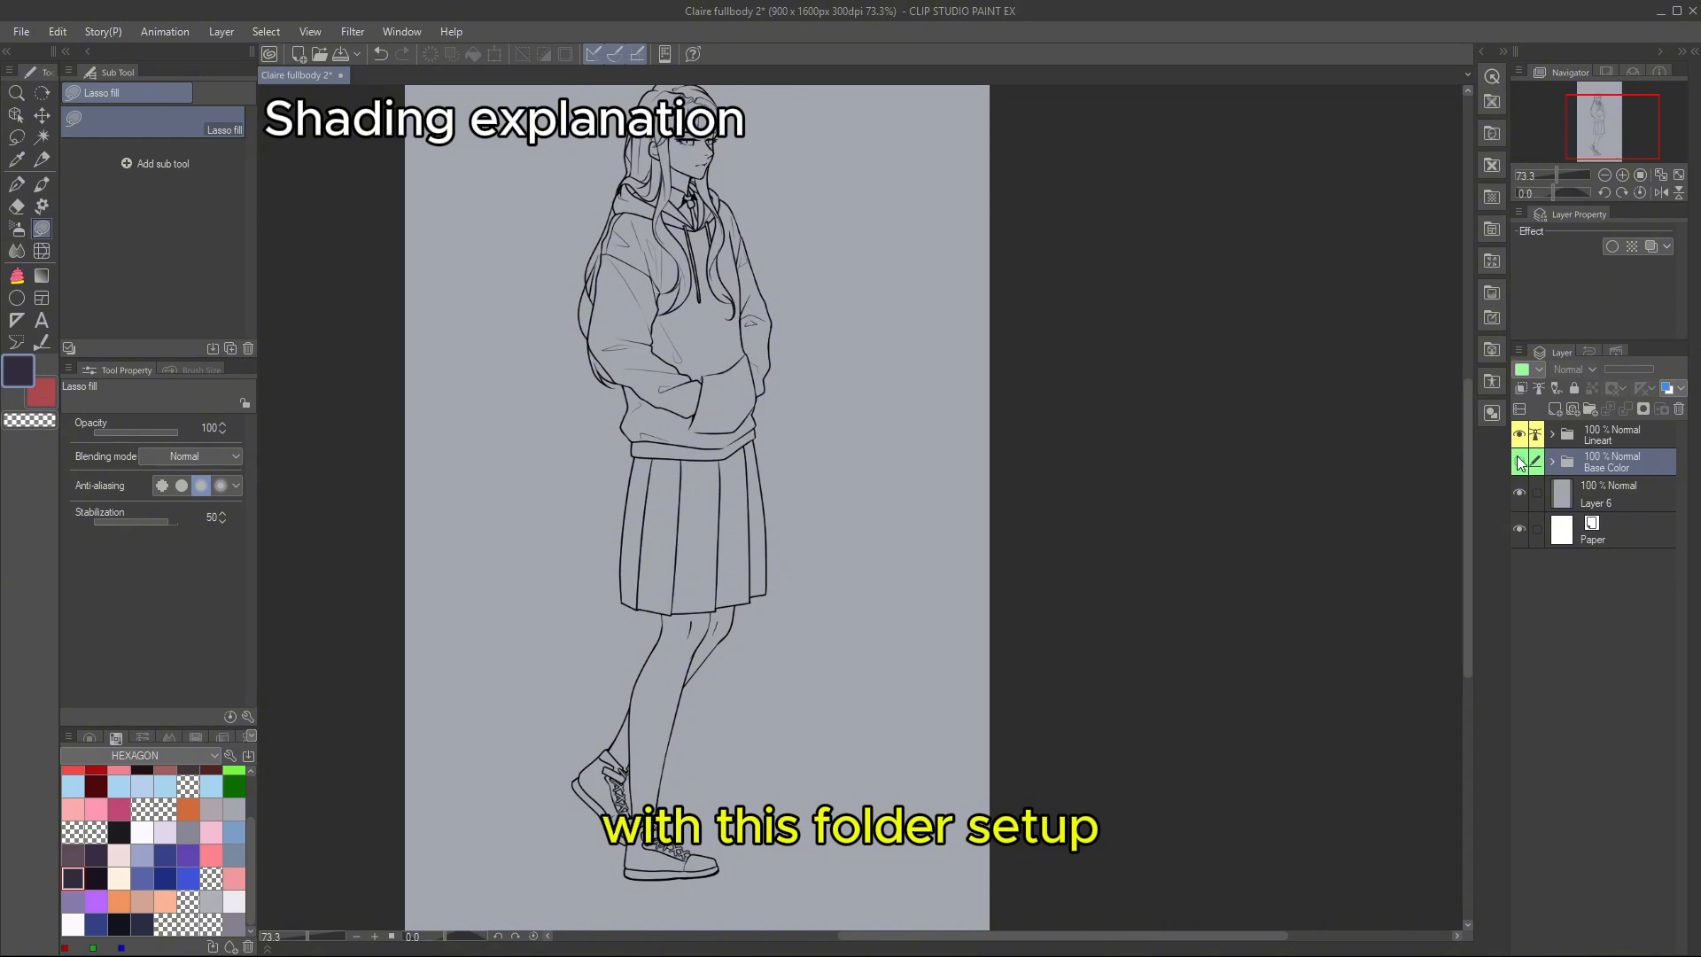
click(1520, 458)
- Add a Multiply layer clipped to the Base Color folder for shading, and choose light blue as the drawing colour
click(1555, 409)
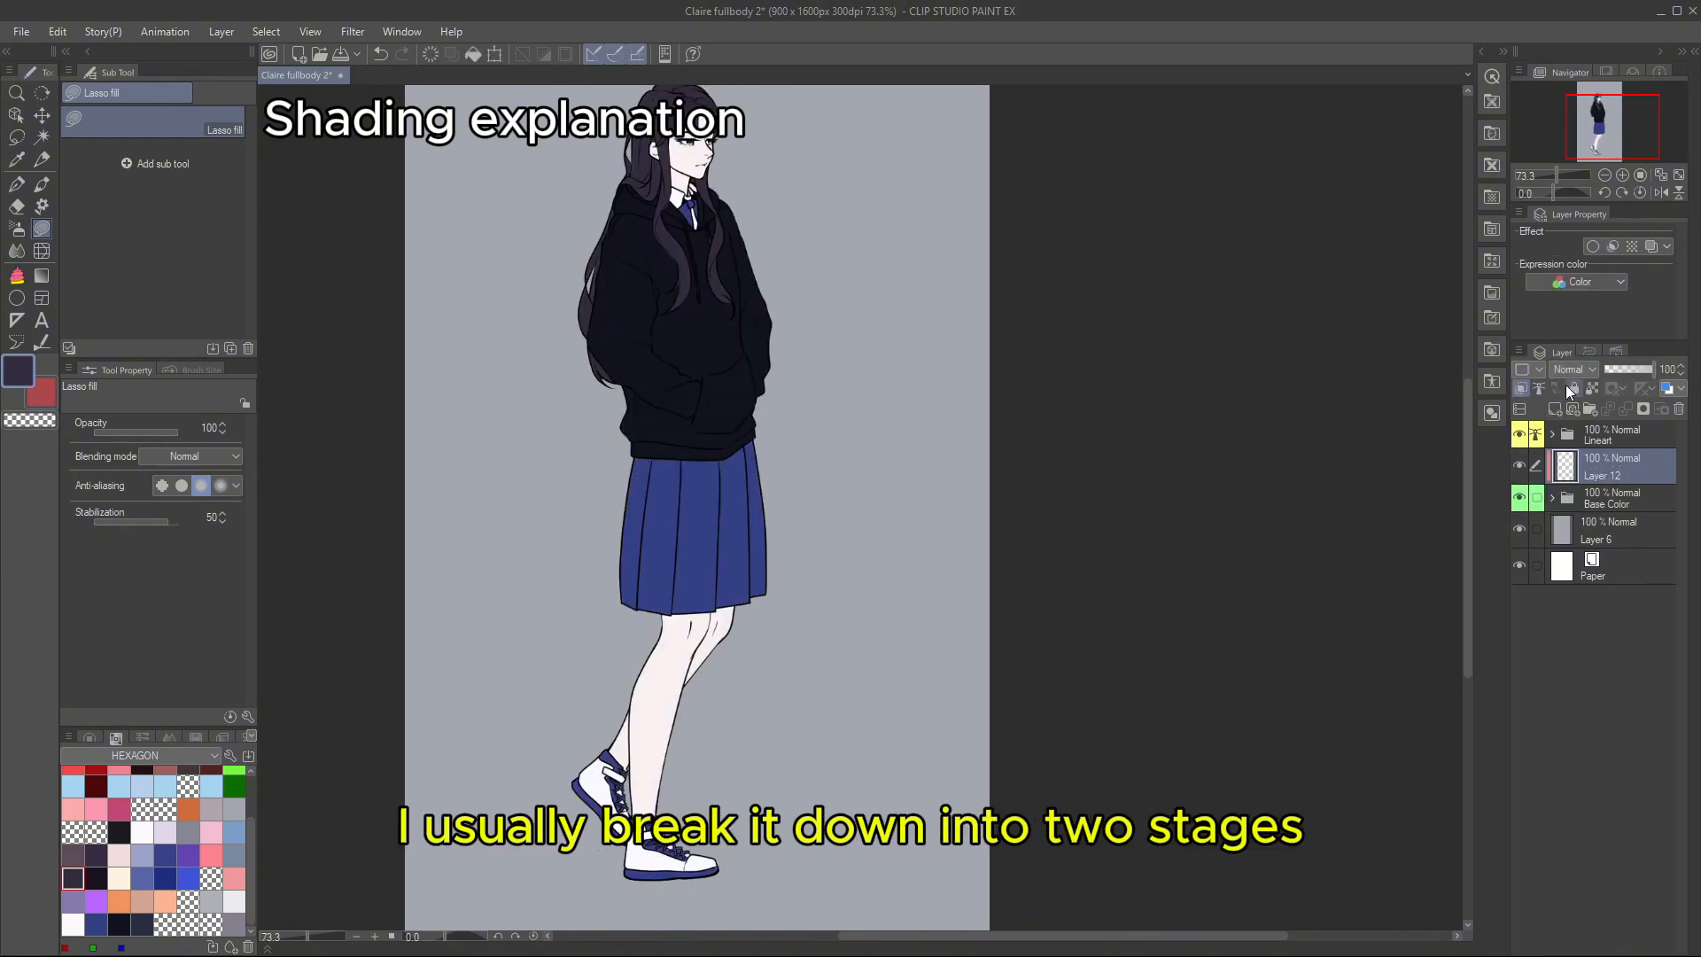
click(234, 832)
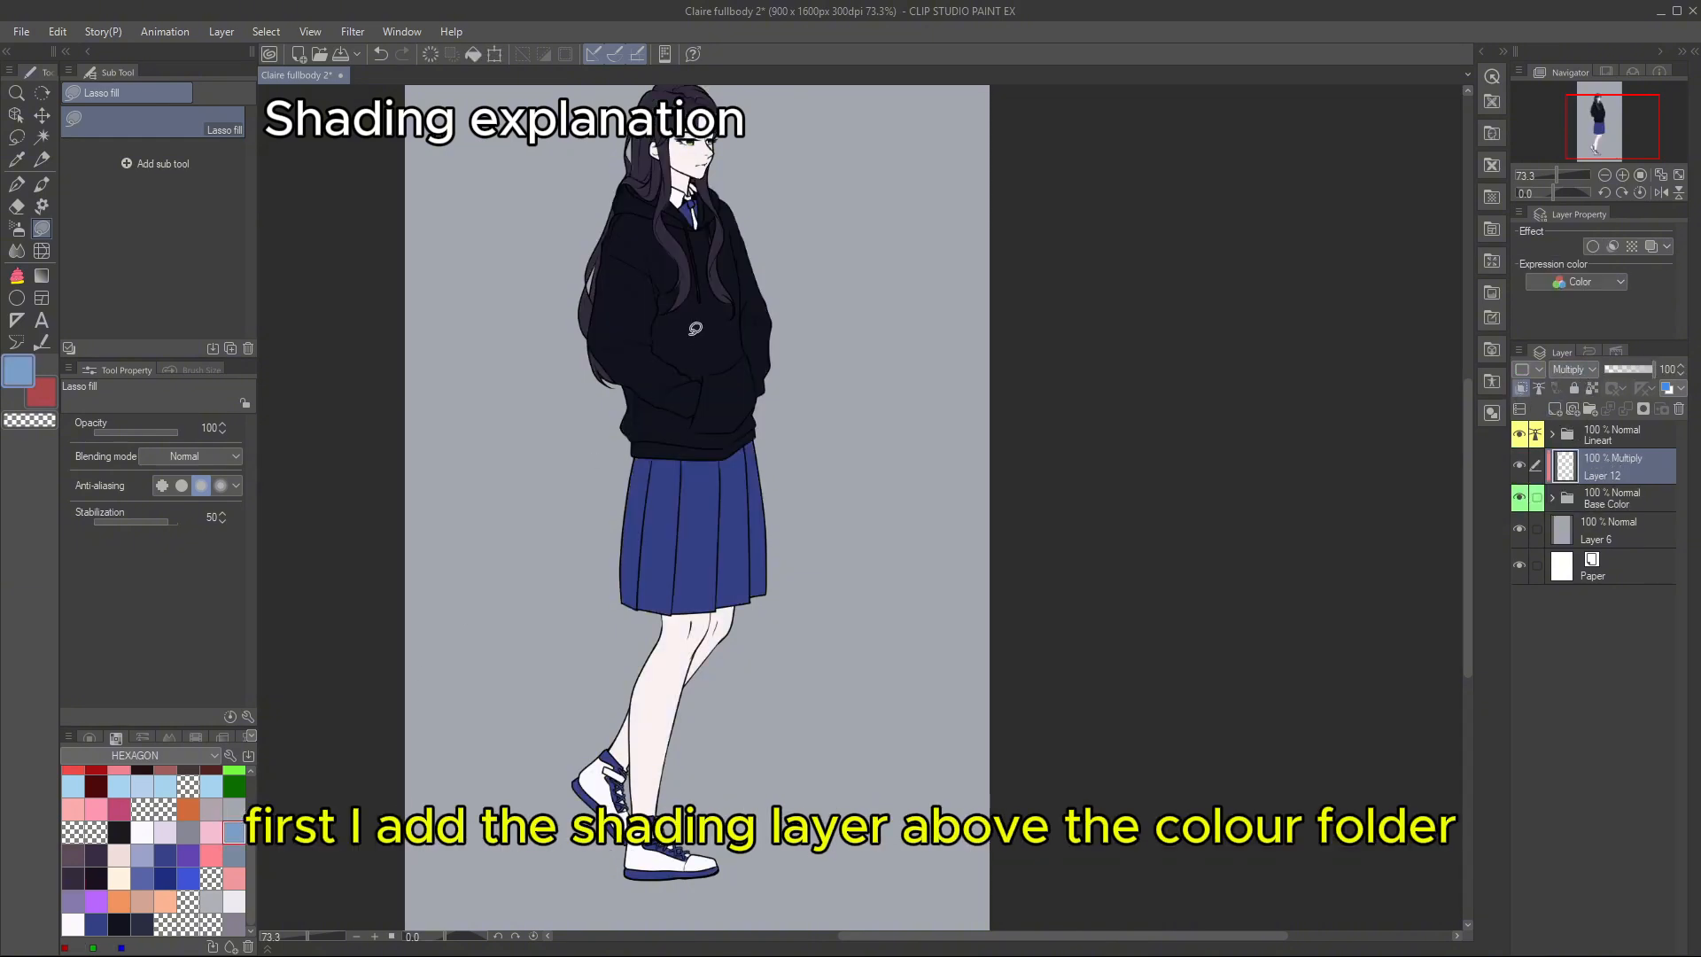
- Try a light blue lasso-filled shadow over the character's body, skirt and legs, and undo it
drag(692, 332, 810, 168)
key(ctrl+plus)
key(ctrl+plus)
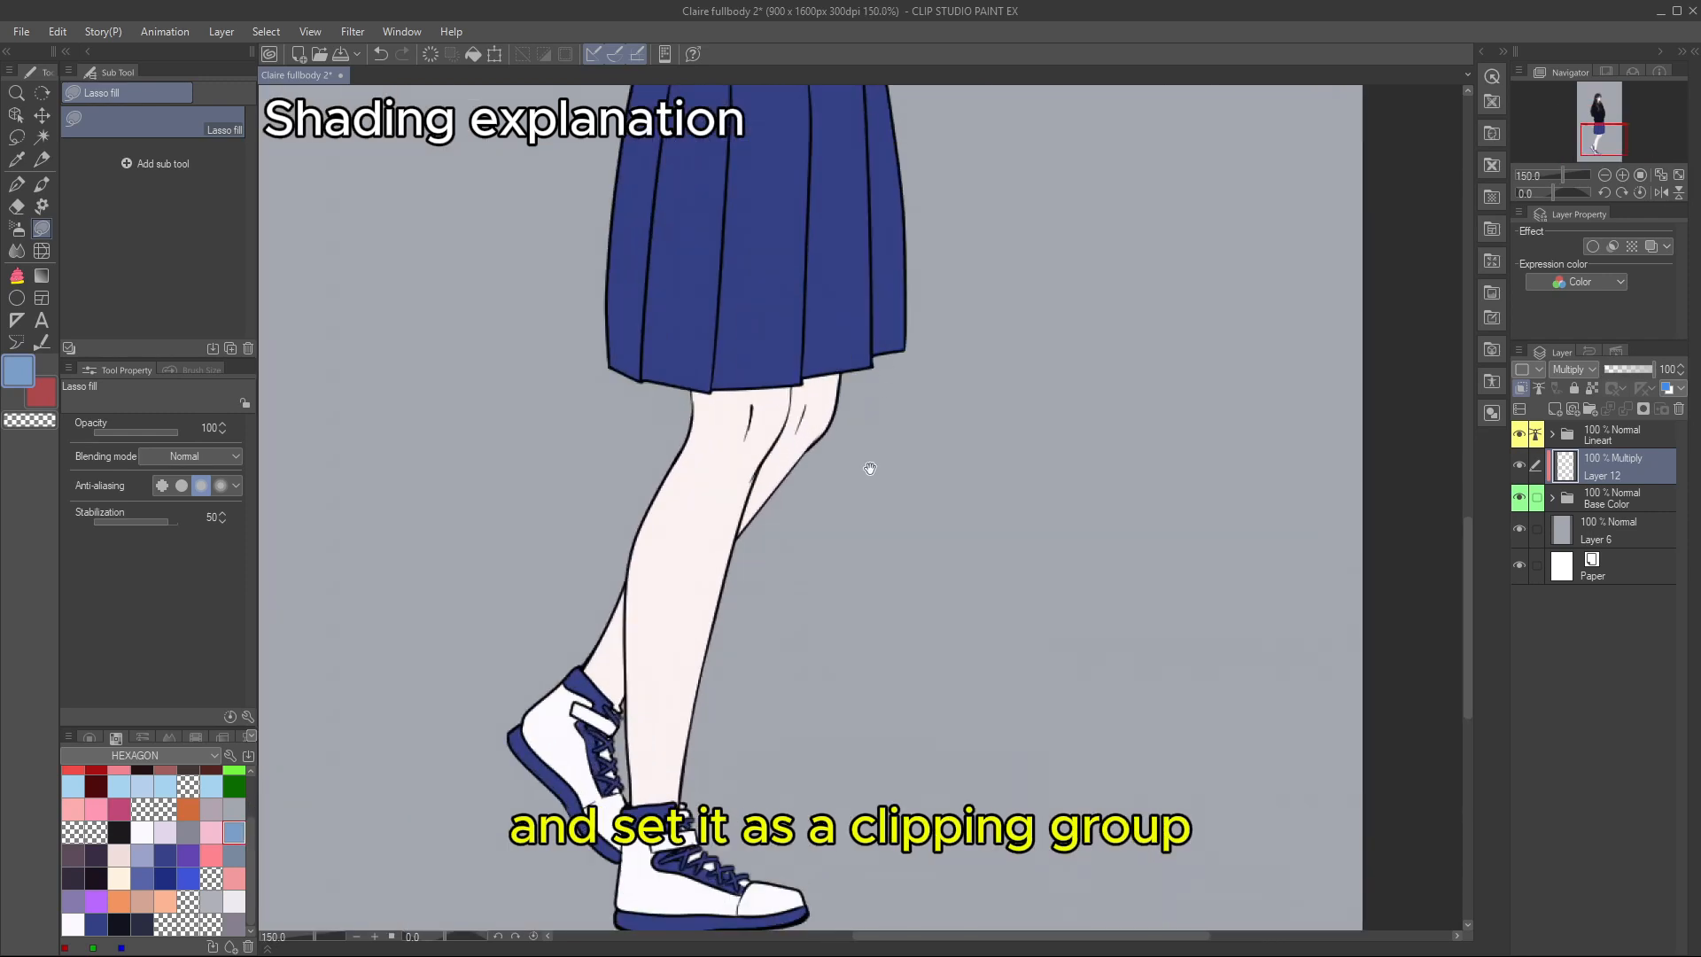
drag(869, 471, 893, 450)
mouse_move(1082, 250)
mouse_down()
mouse_move(422, 571)
mouse_move(1045, 620)
mouse_up()
key(ctrl+minus)
key(ctrl+minus)
key(ctrl+minus)
drag(903, 265, 922, 355)
key(ctrl+z)
key(ctrl+y)
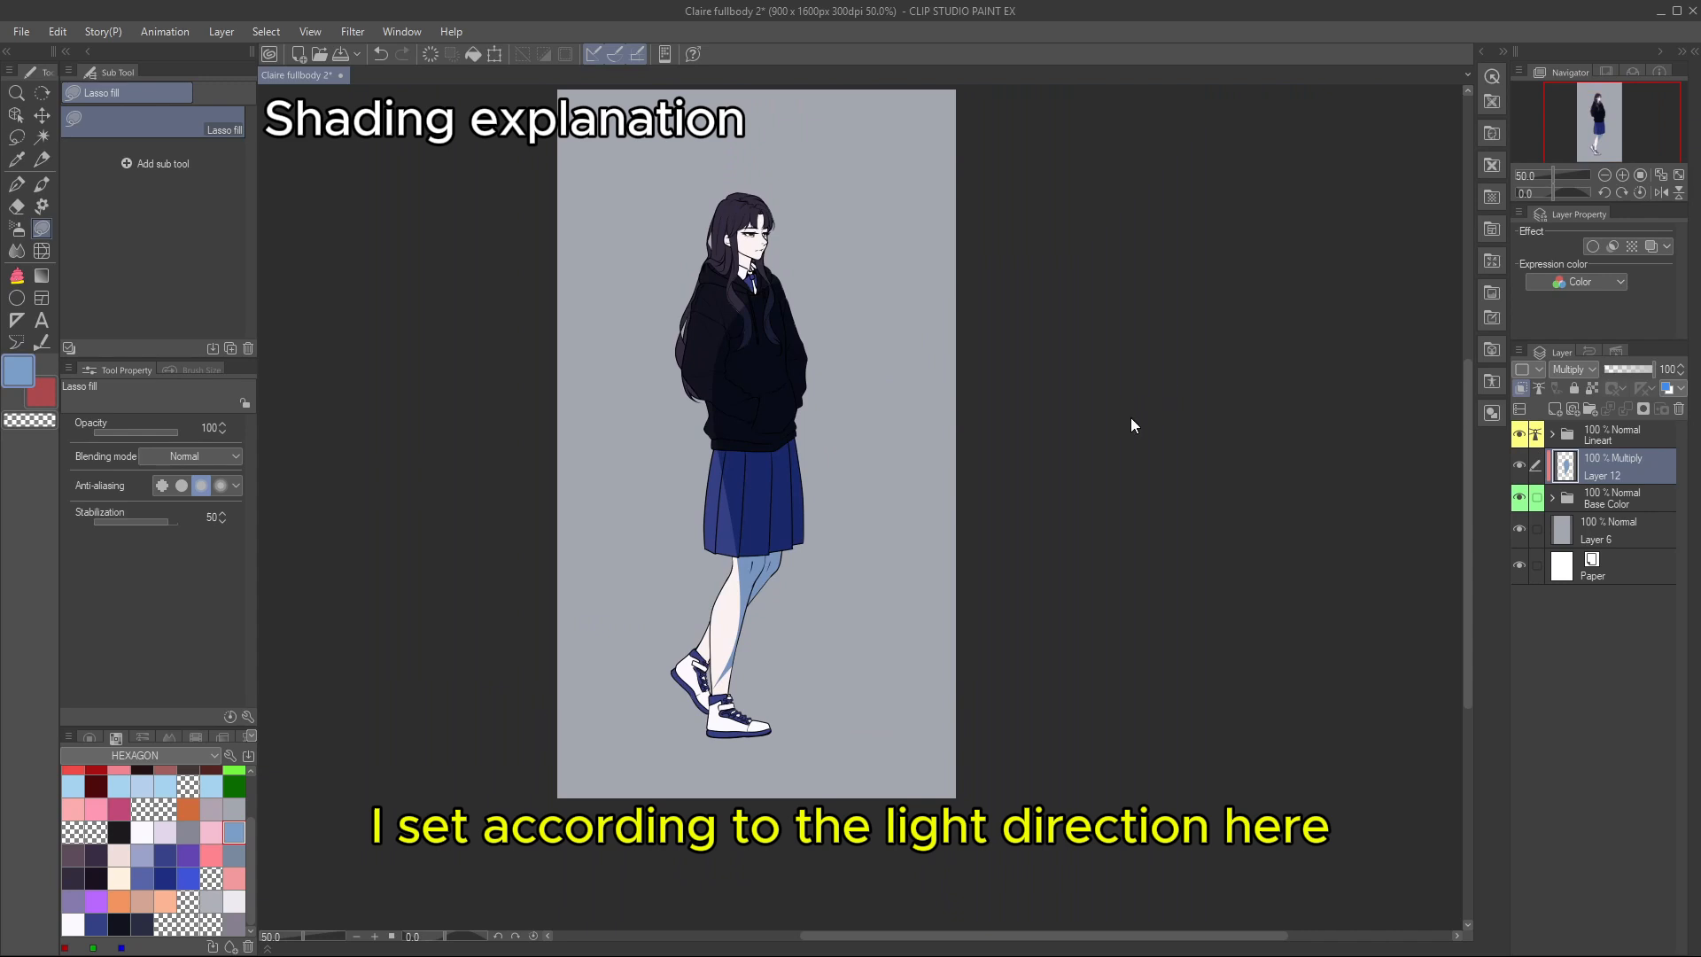
key(ctrl+z)
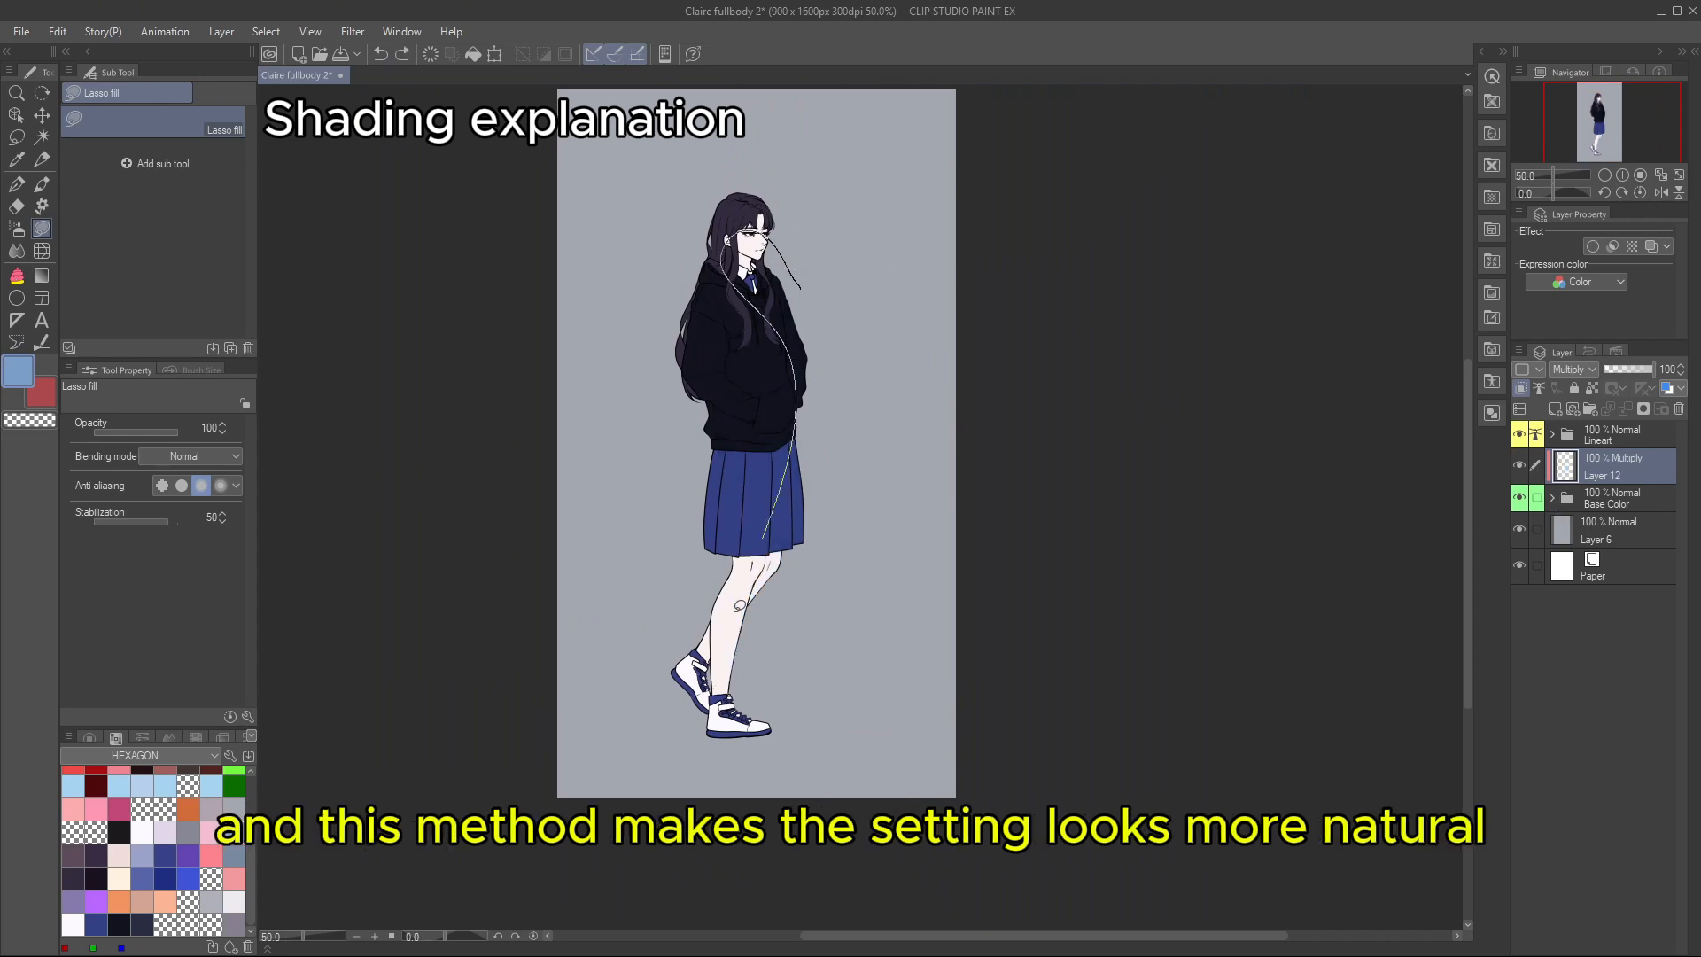
- Restore the light blue shadow and move the Multiply layer into the Skin folder, clipped to the skin base colour
key(ctrl+y)
click(1551, 498)
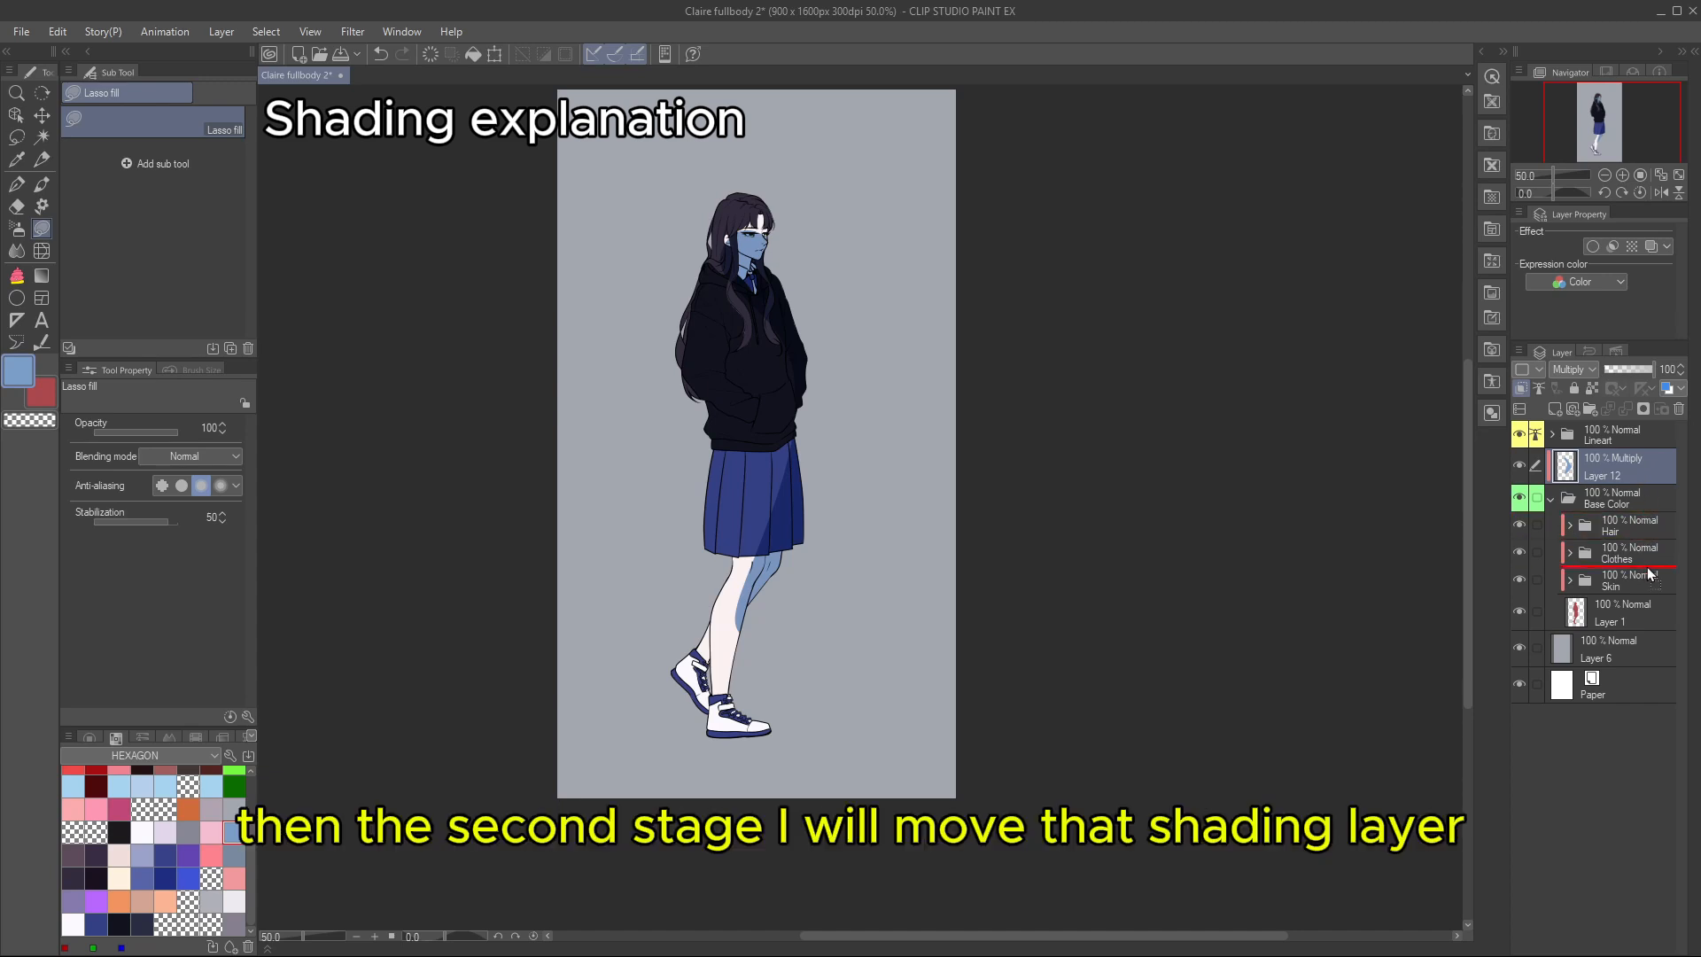
mouse_move(1649, 574)
mouse_down()
mouse_move(1653, 513)
mouse_move(1547, 502)
mouse_move(1624, 475)
mouse_up()
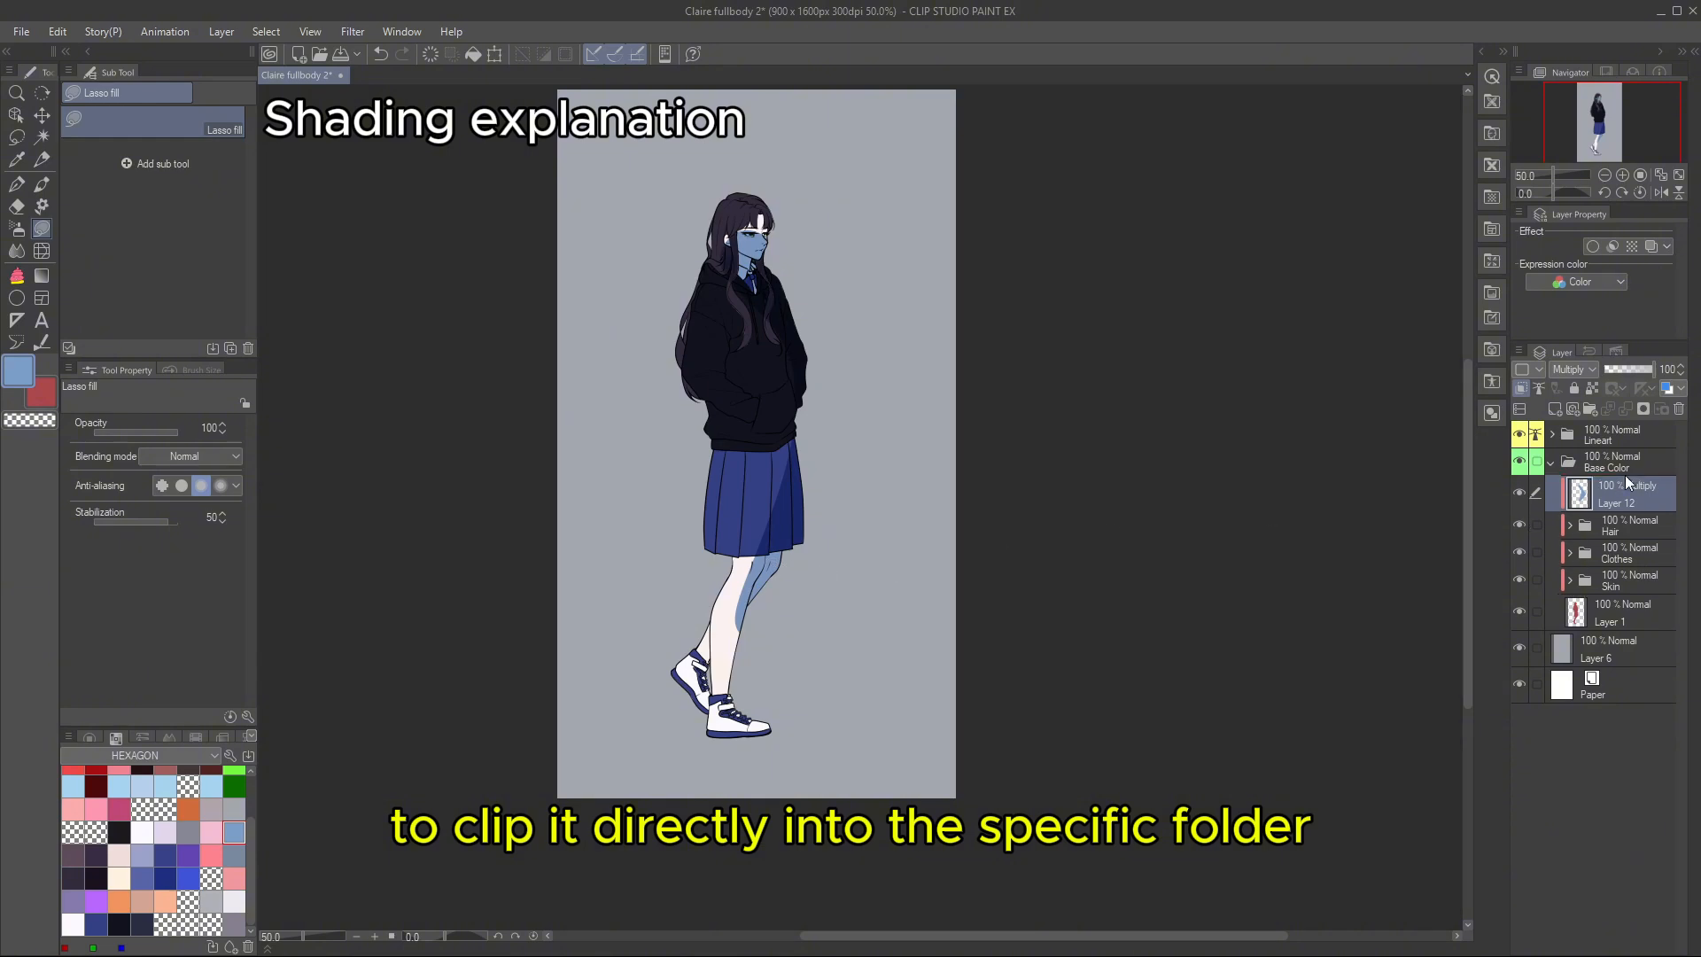
click(1570, 580)
drag(1651, 627, 1651, 627)
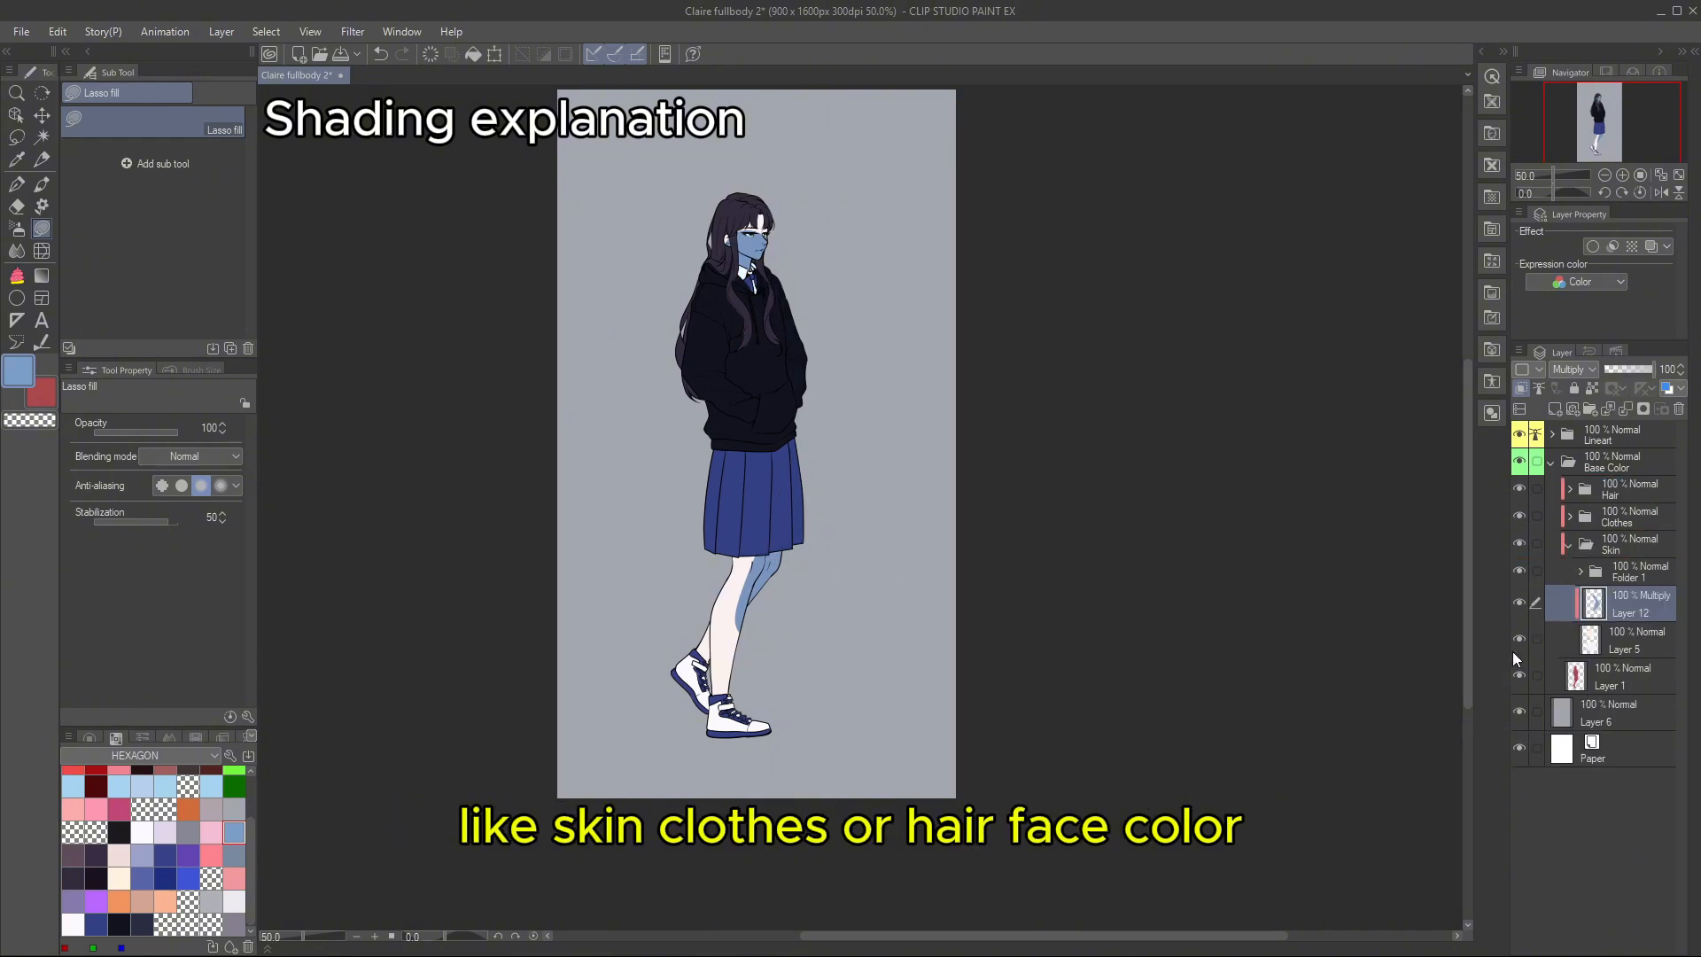
- Group all the colour layers inside the Clothes folder into one subfolder and collapse it
click(1568, 516)
click(1634, 558)
click(1588, 407)
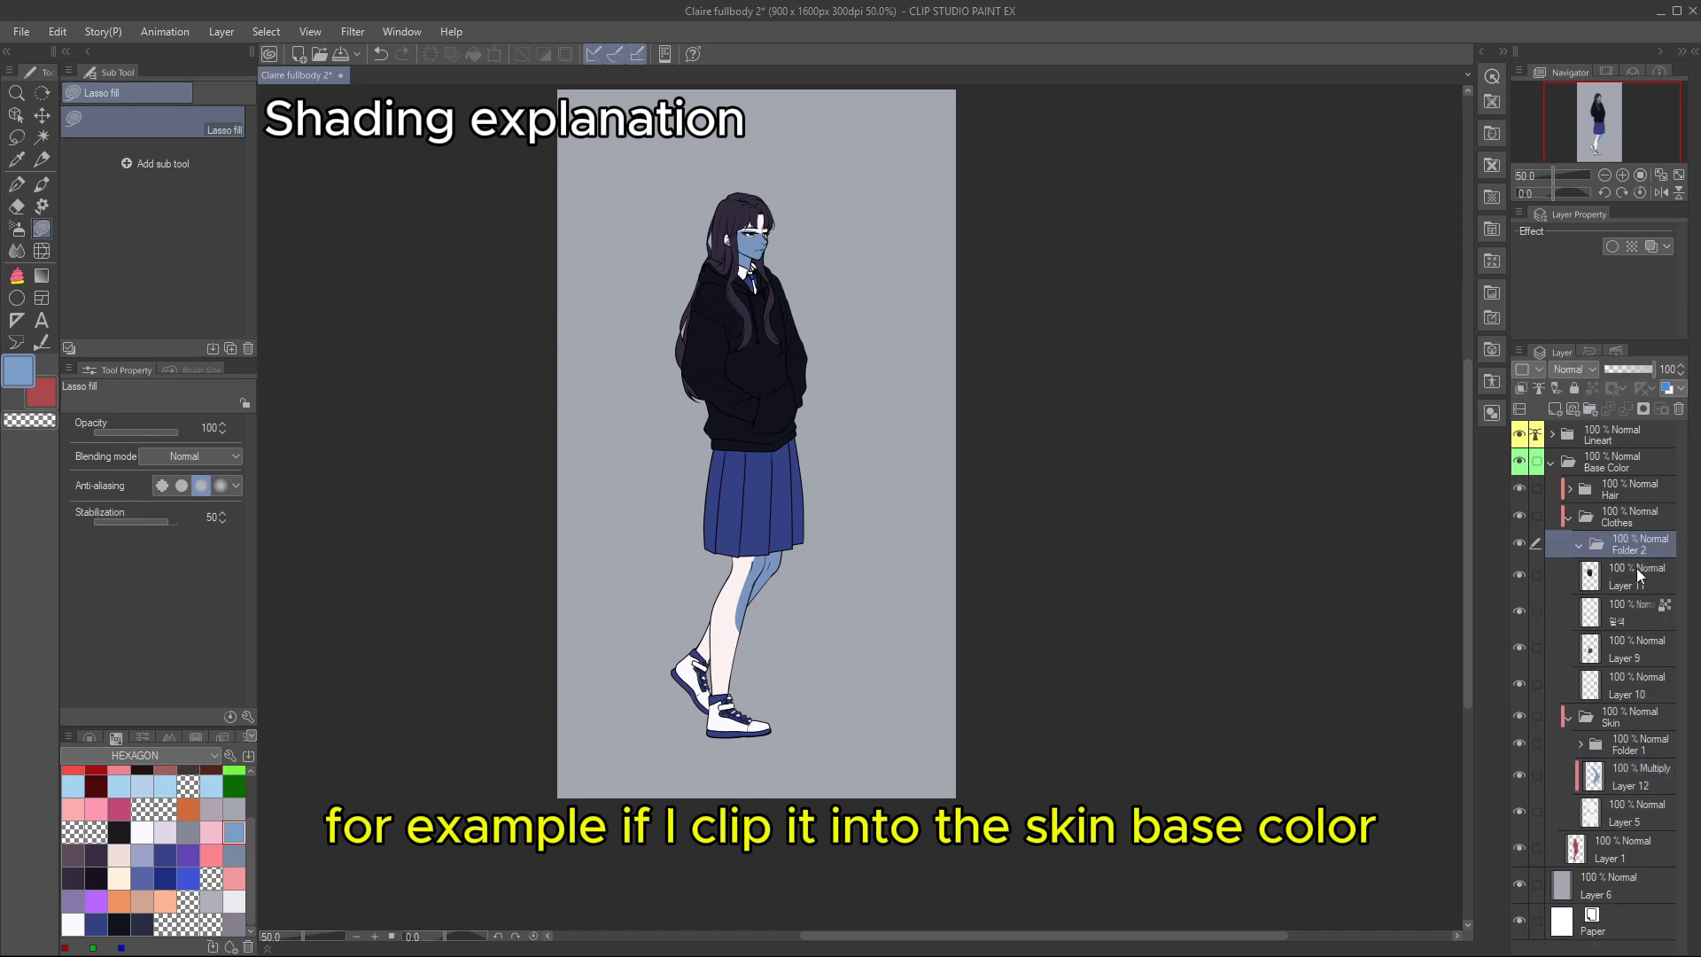
shift+click(1631, 683)
drag(1634, 566, 1639, 544)
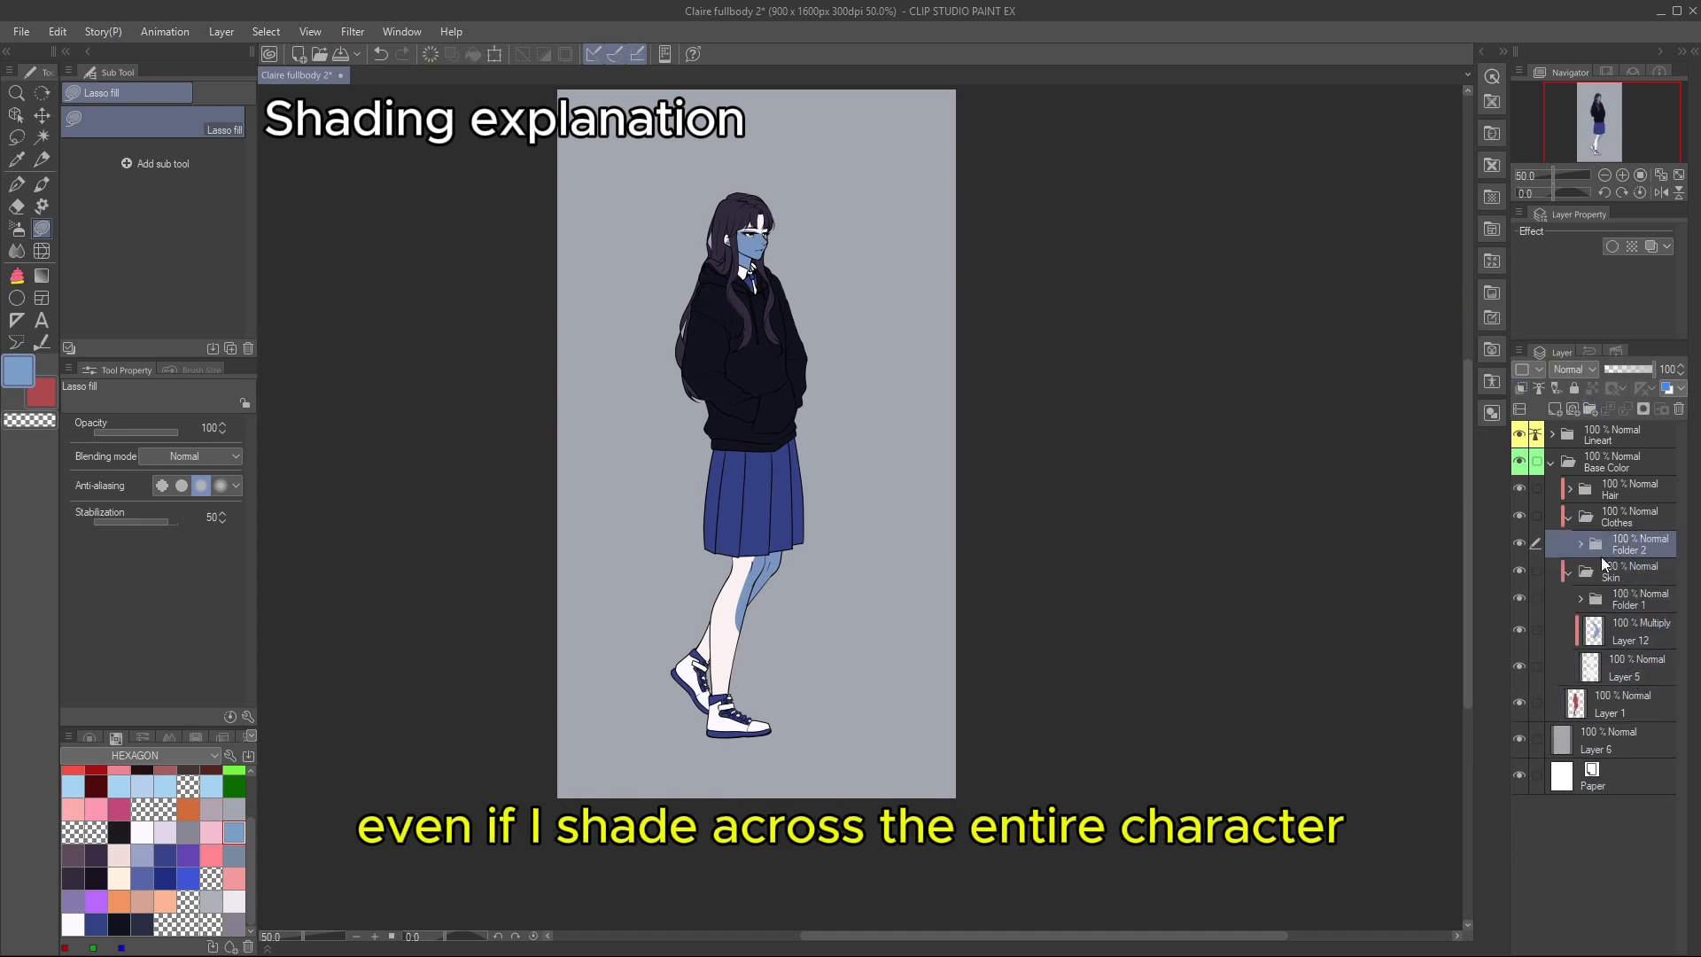
- Try the Multiply shading layer clipped above the clothes subfolder, and try it clipped above the hair colour layer
drag(1649, 632, 1658, 540)
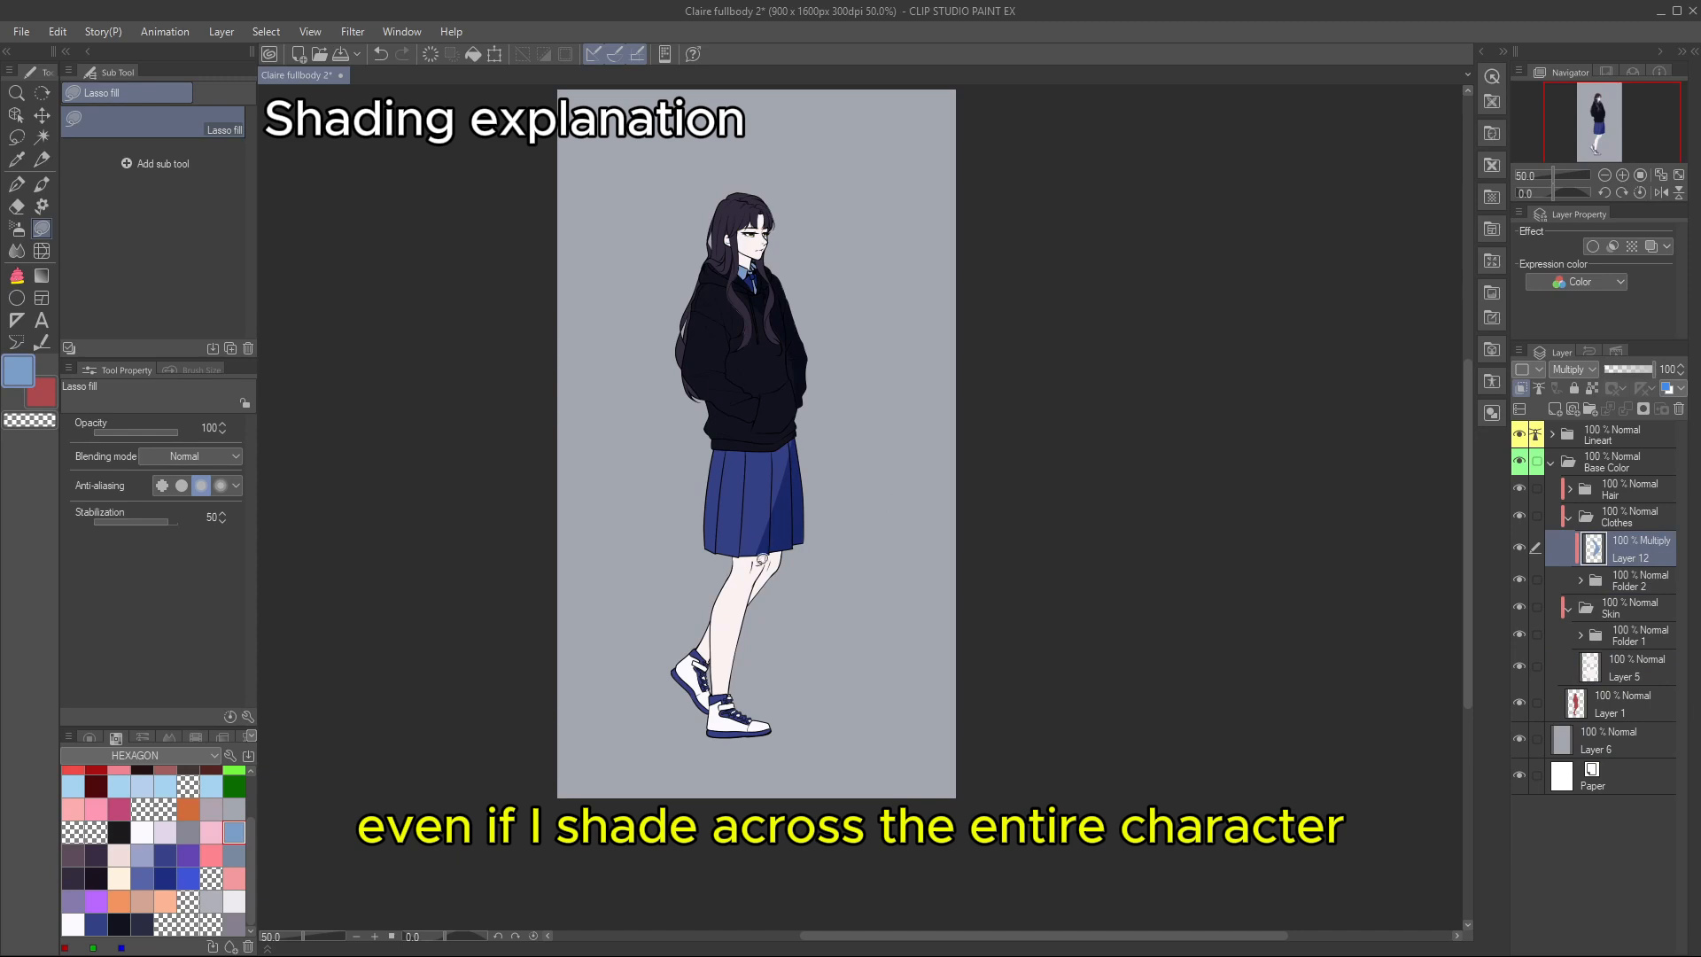
click(1570, 488)
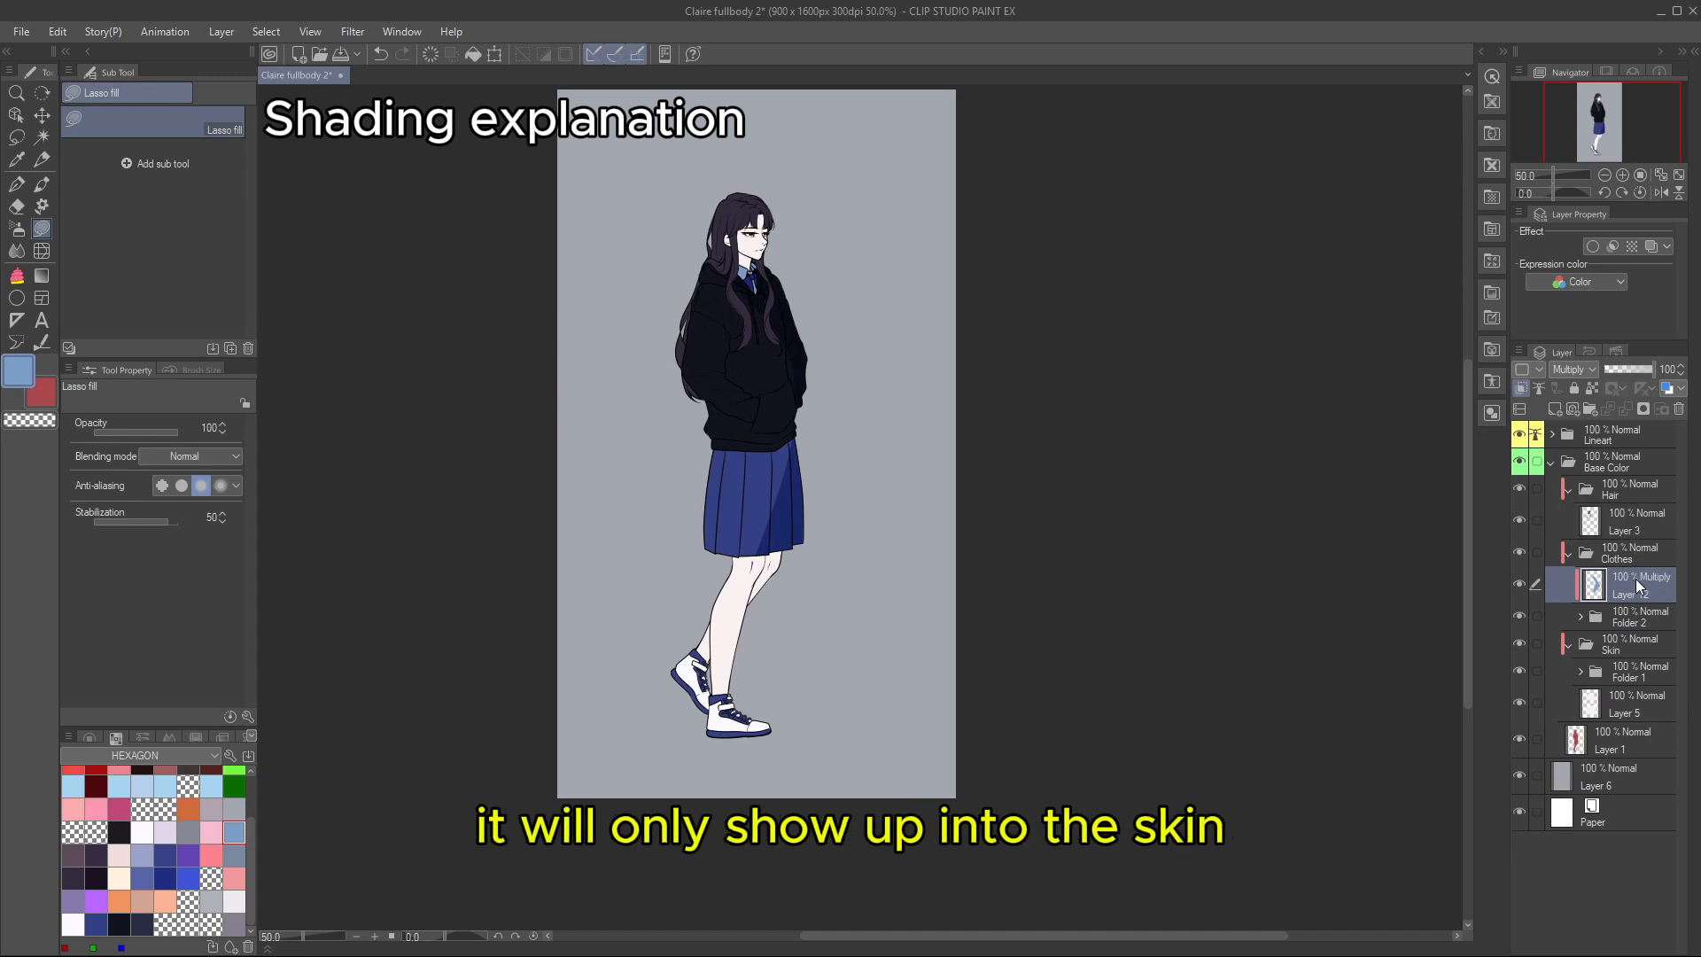
drag(1635, 578, 1629, 507)
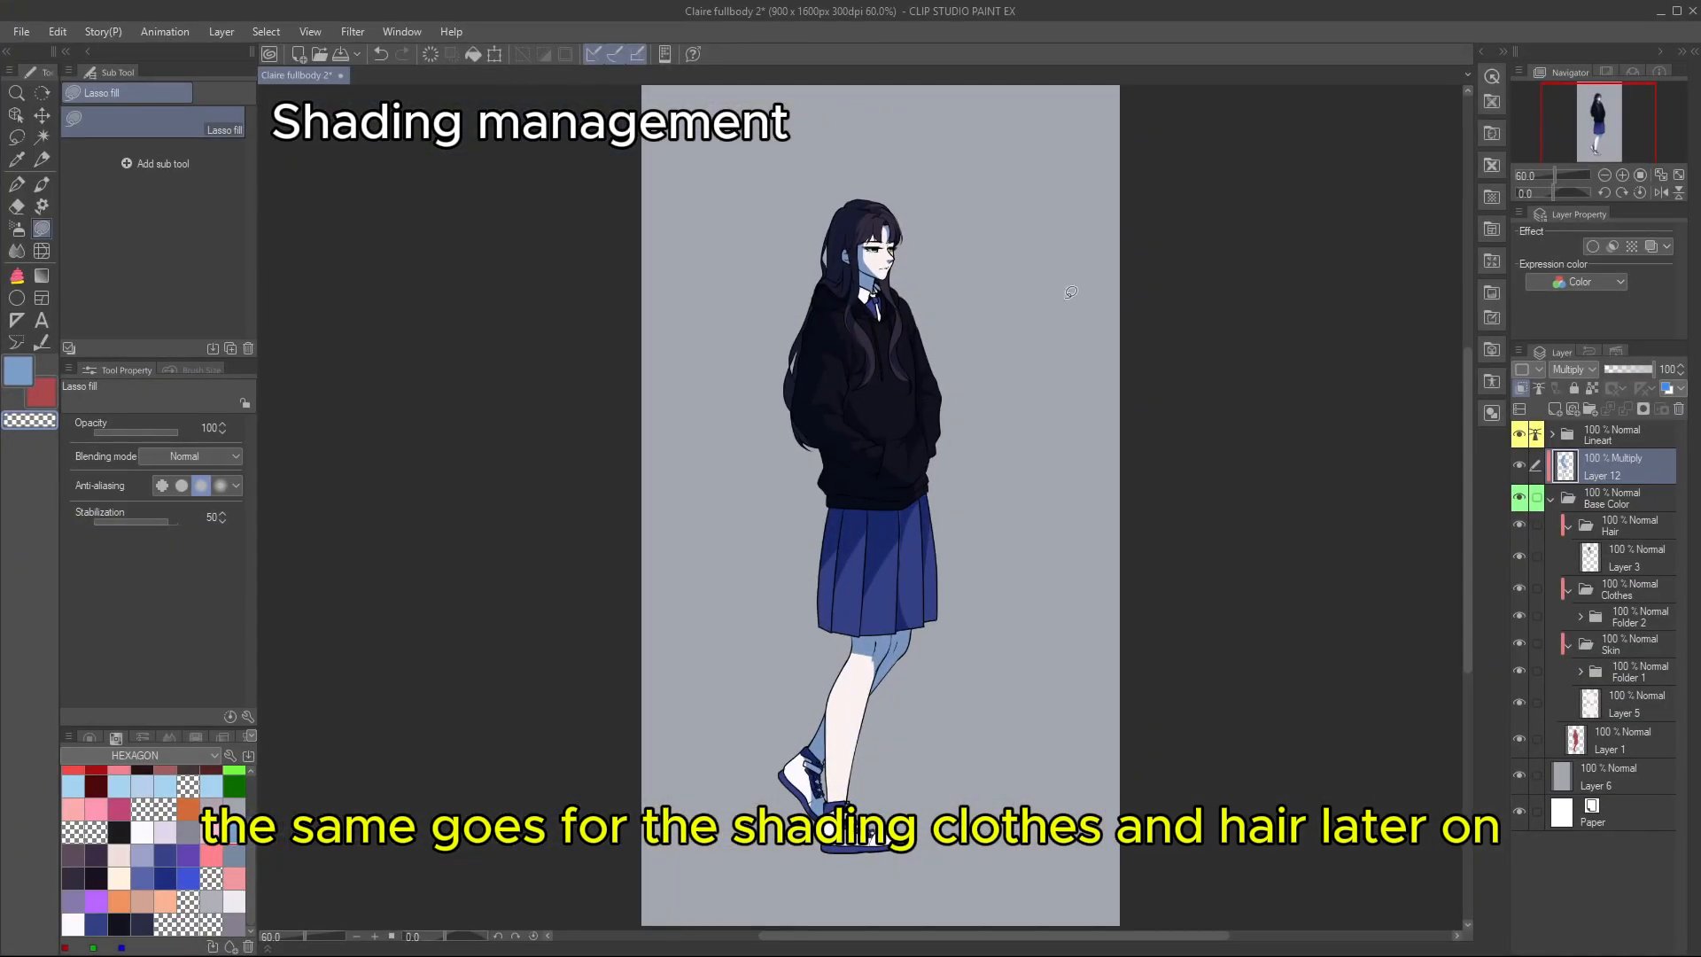
- Lock the transparent pixels of the Multiply shading layer and recolour its shading light pink
scroll(1082, 502, up, 1)
scroll(1063, 452, down, 3)
scroll(1061, 431, up, 2)
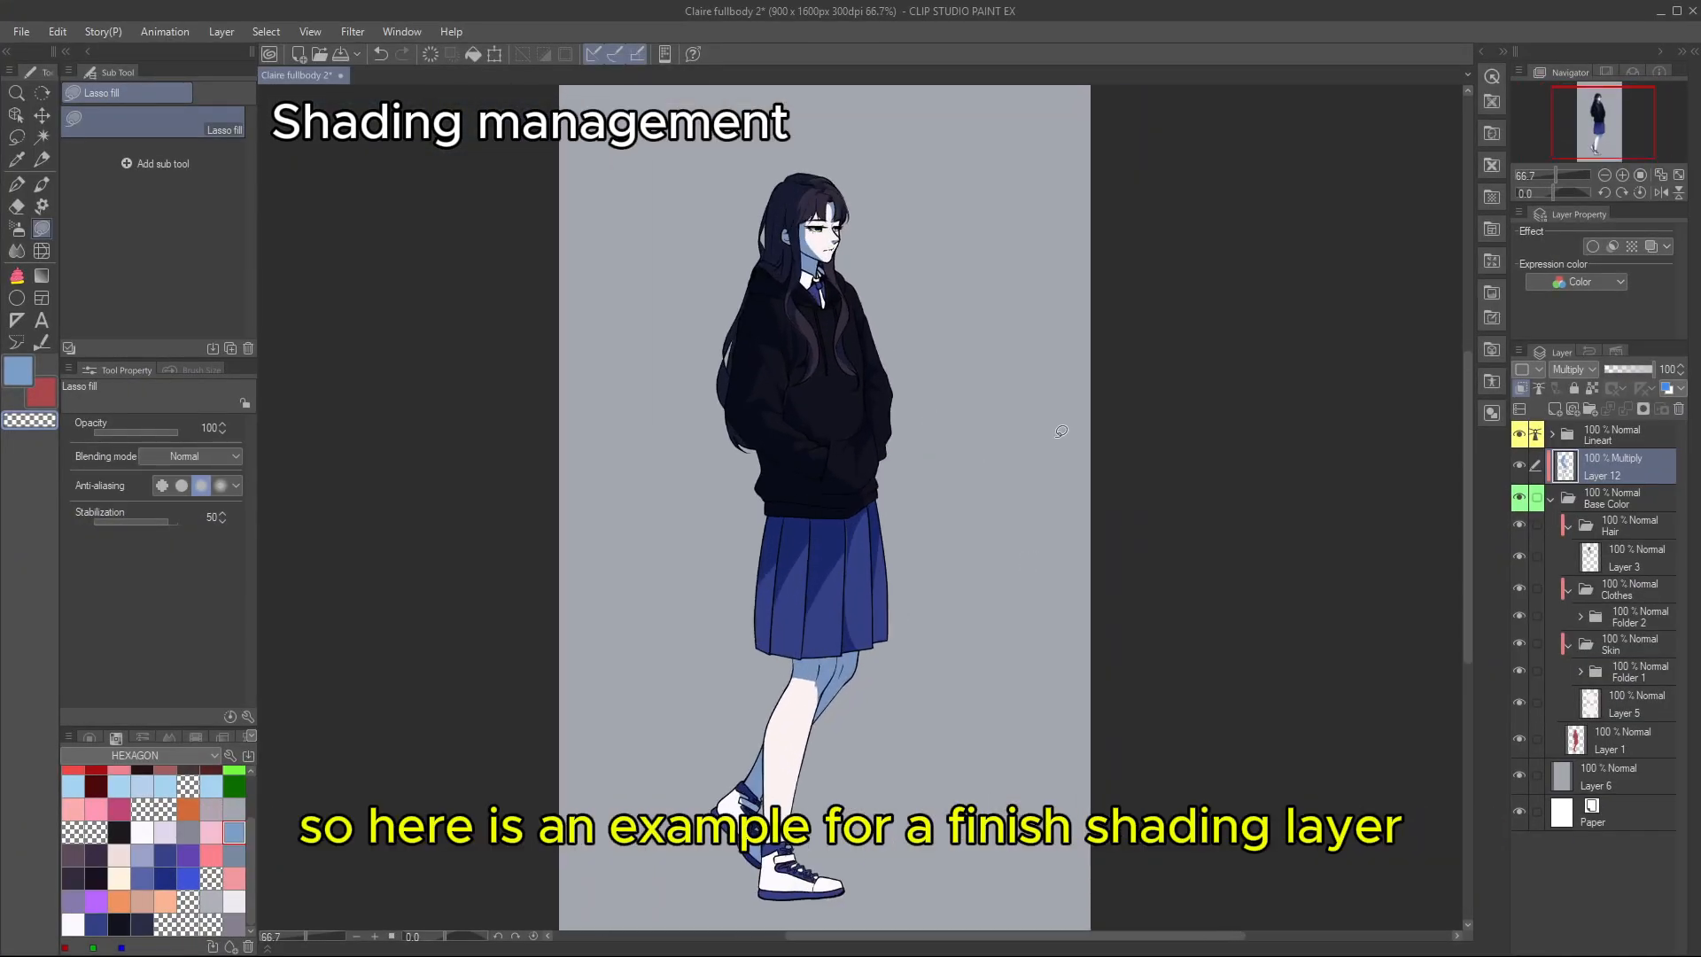
drag(252, 829, 252, 787)
click(74, 800)
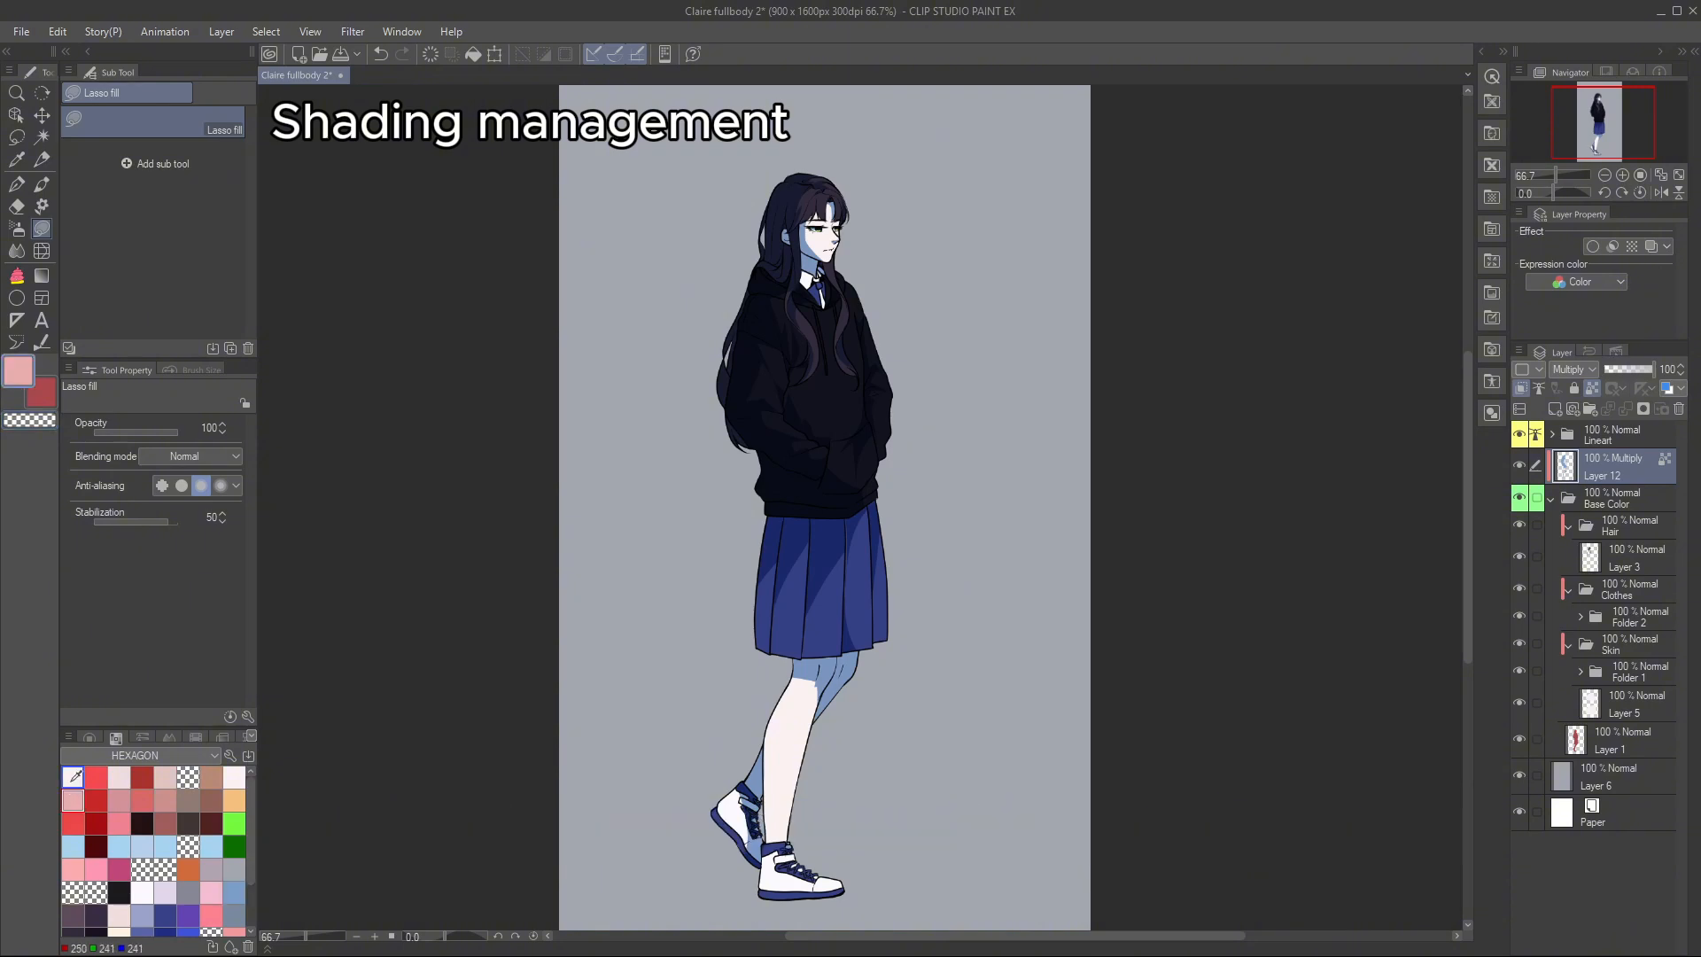
key(alt+Delete)
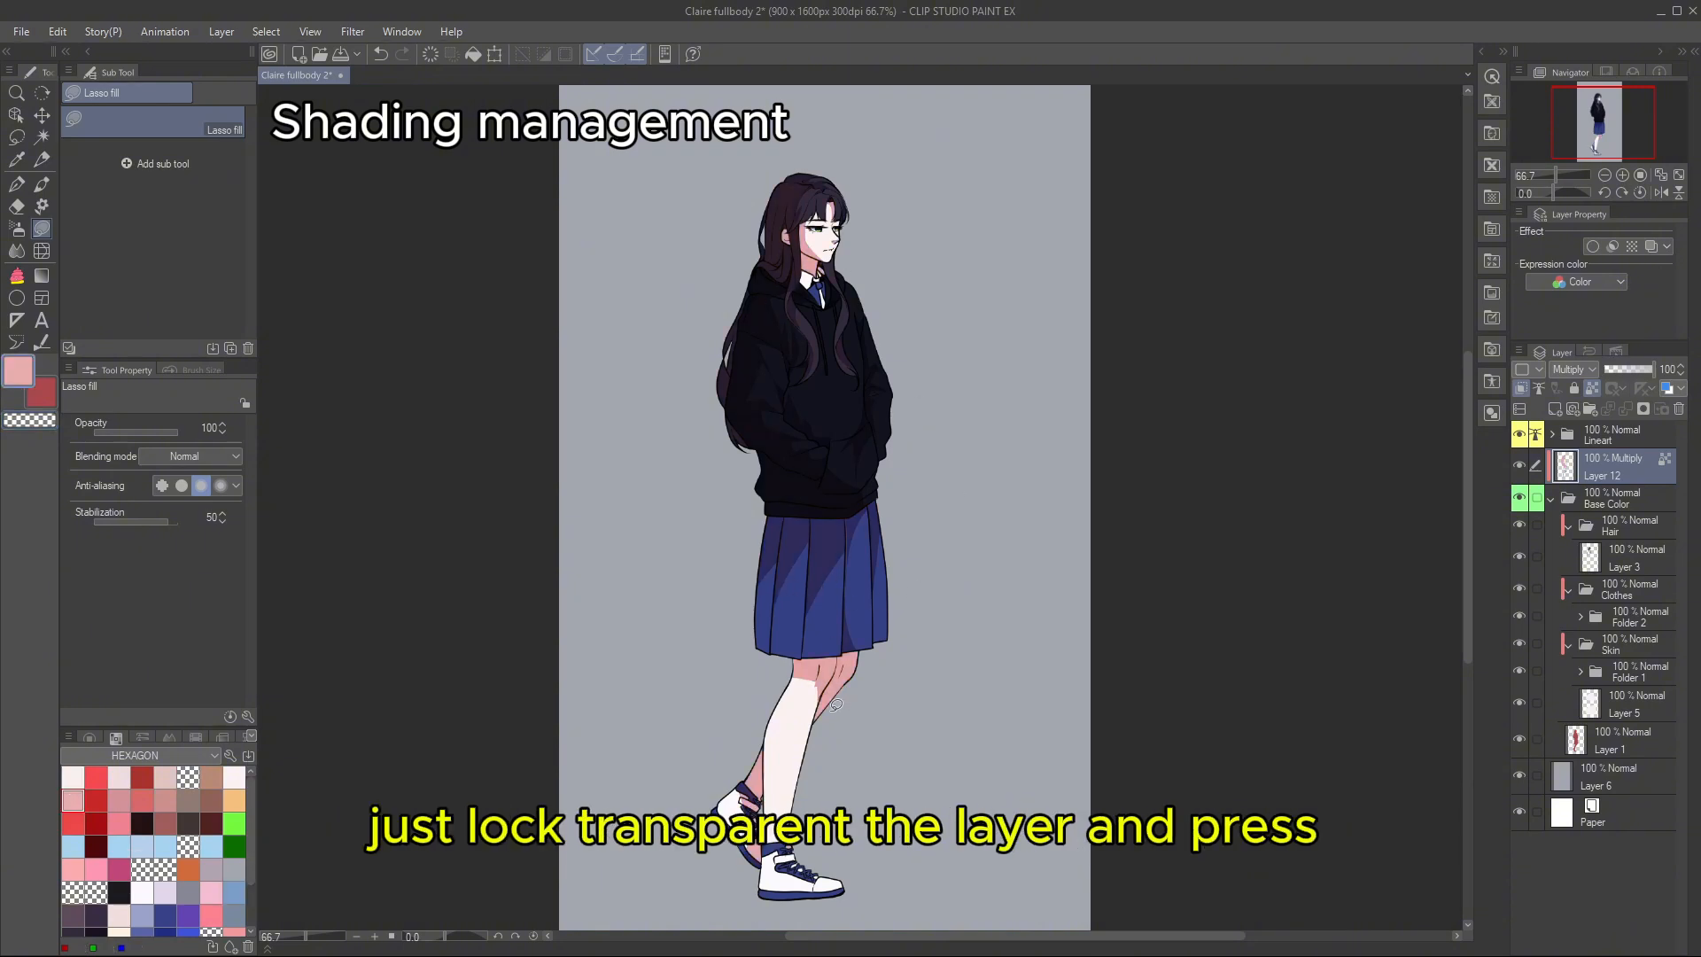
- Recolour the shading layer very dark purple
scroll(160, 850, down, 2)
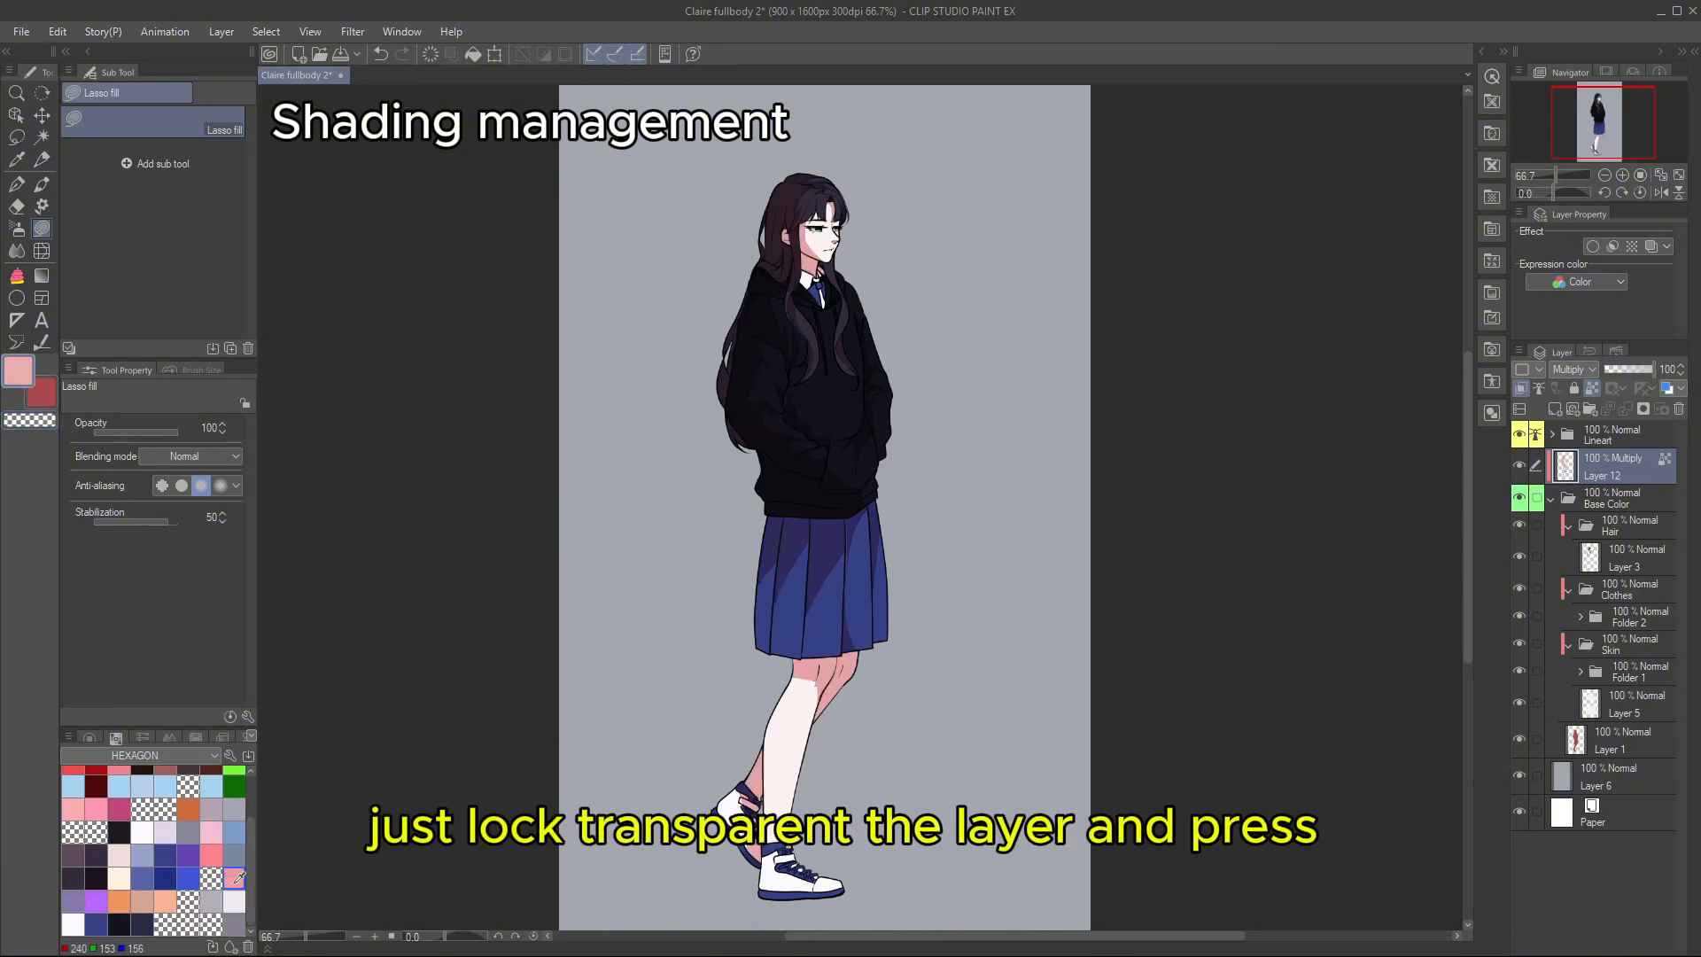
click(96, 877)
key(alt+Delete)
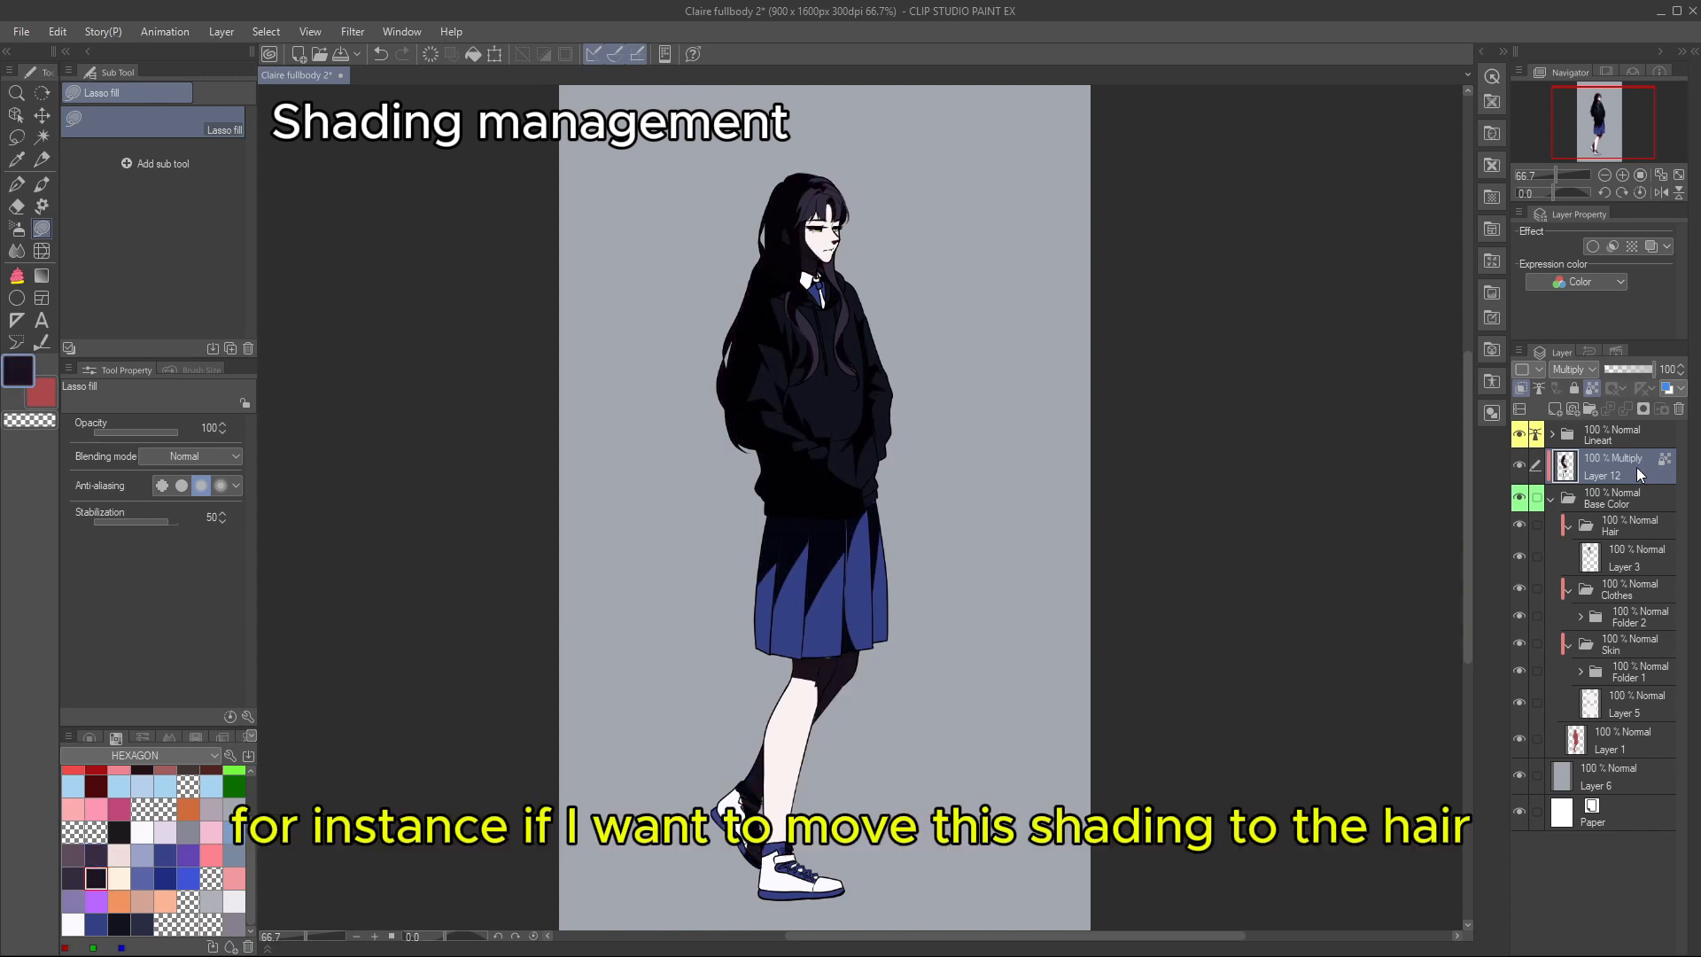
- Move the shading layer into the Hair folder, clipped to Layer 3, and set its blending mode to Normal
drag(1666, 553, 1664, 550)
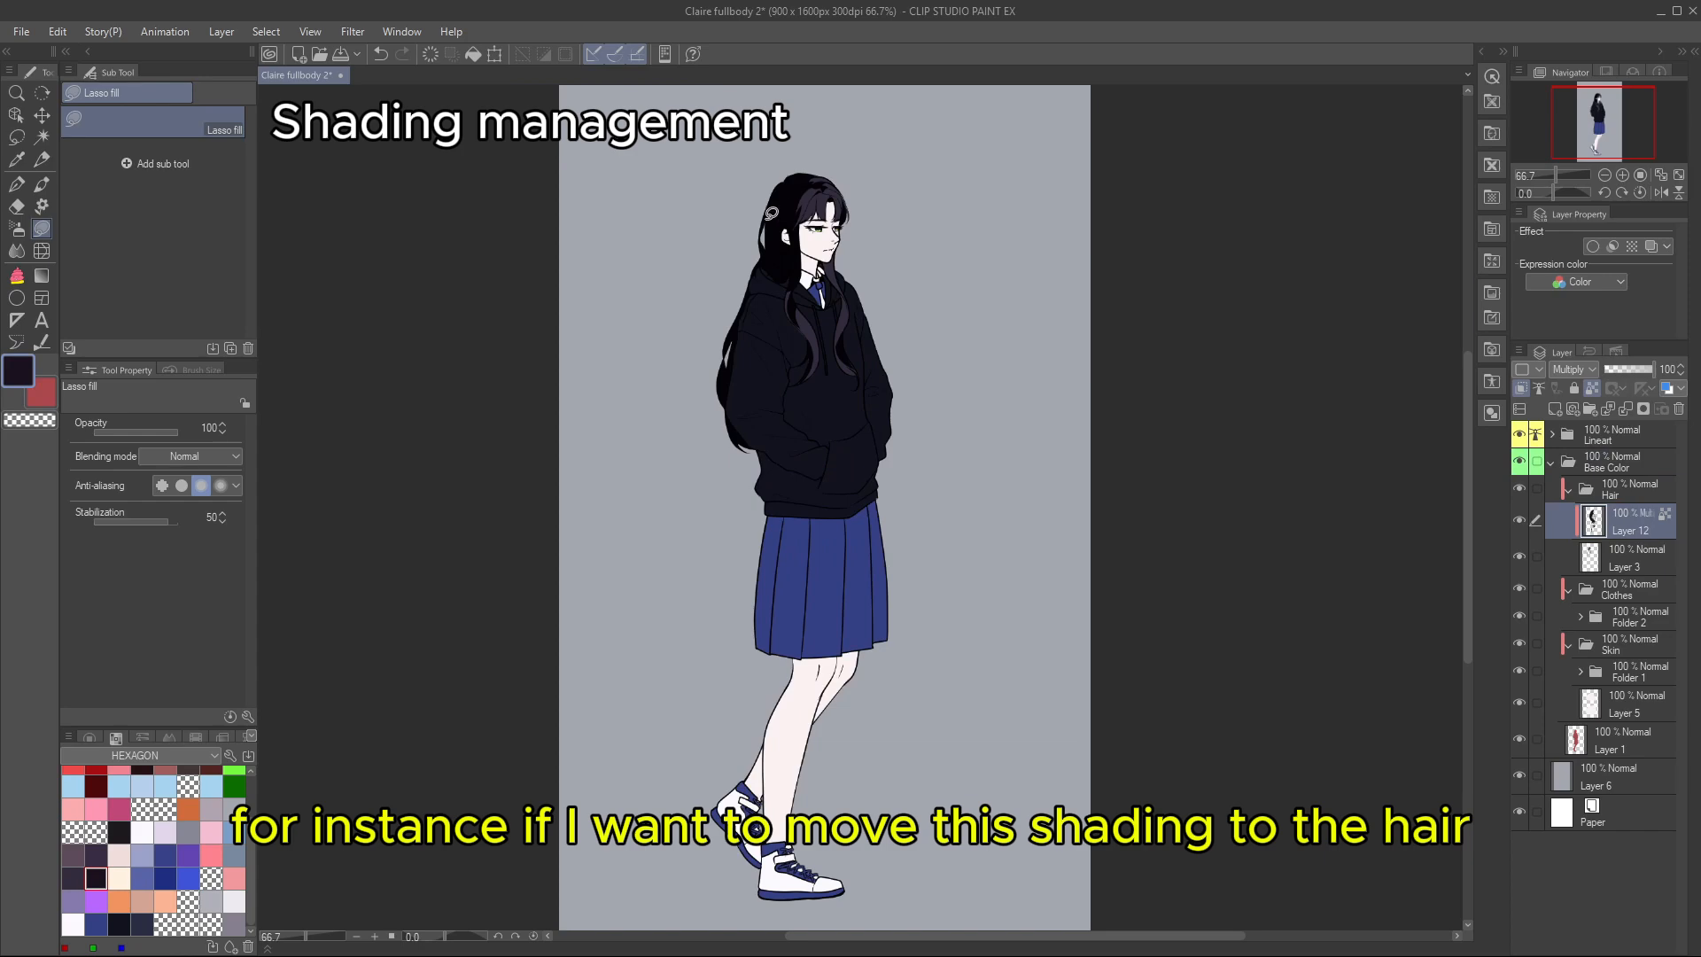
click(1574, 395)
scroll(826, 176, up, 3)
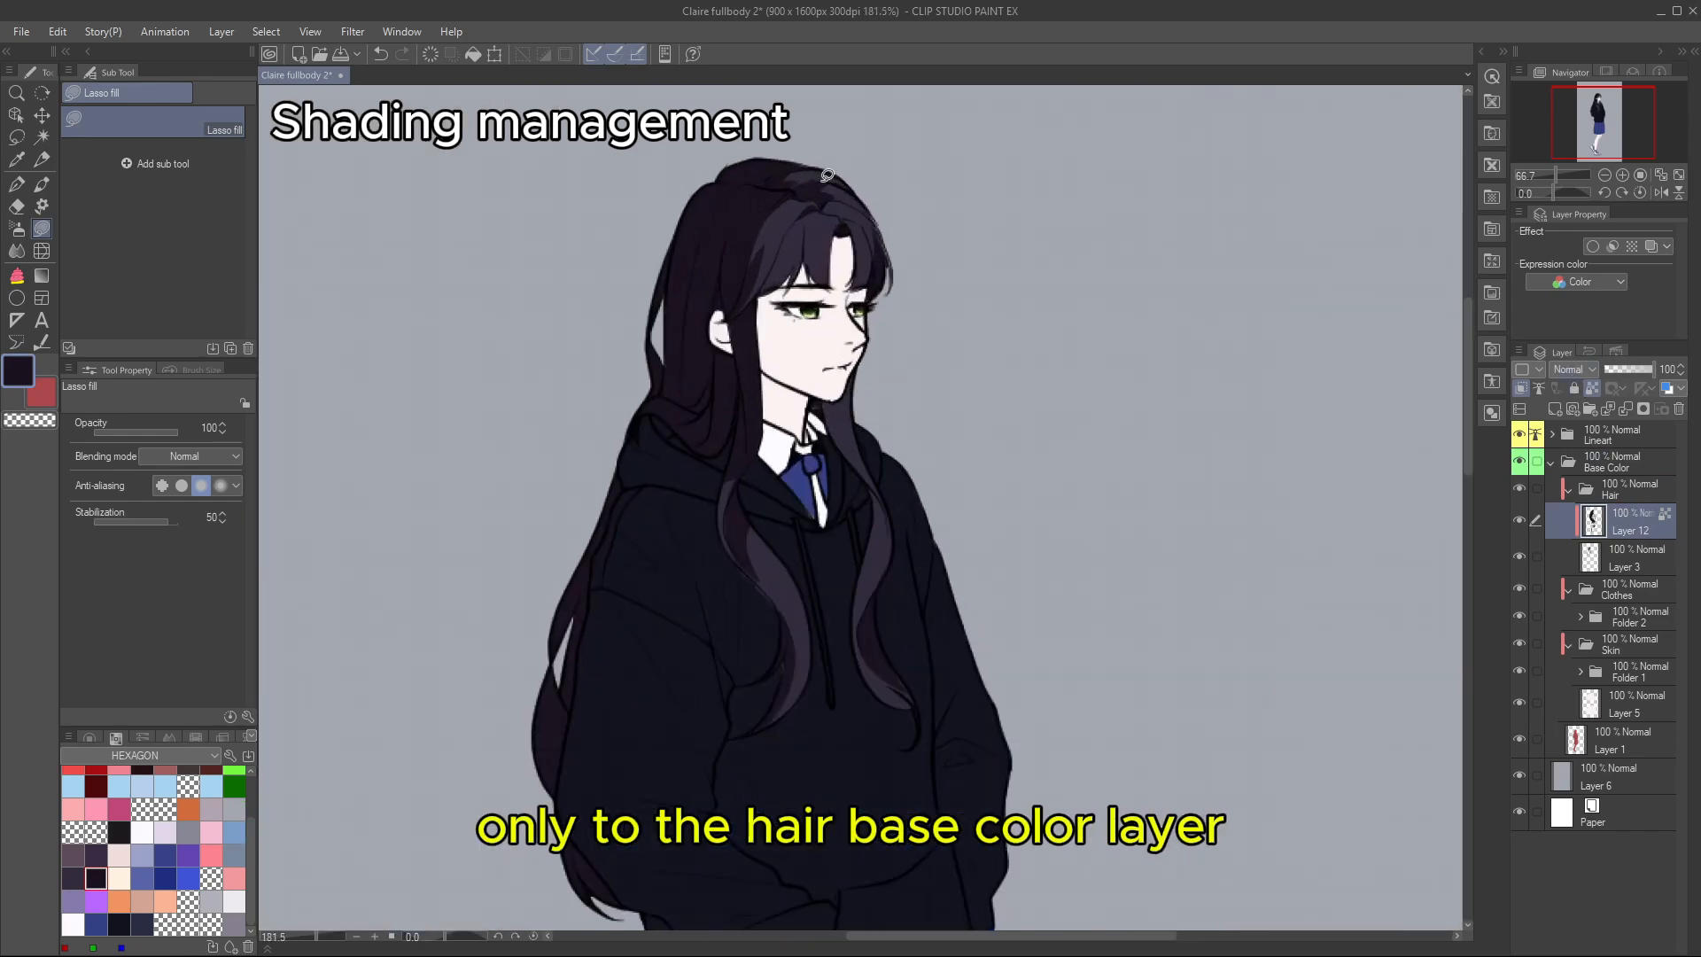
scroll(826, 176, down, 2)
scroll(826, 176, down, 3)
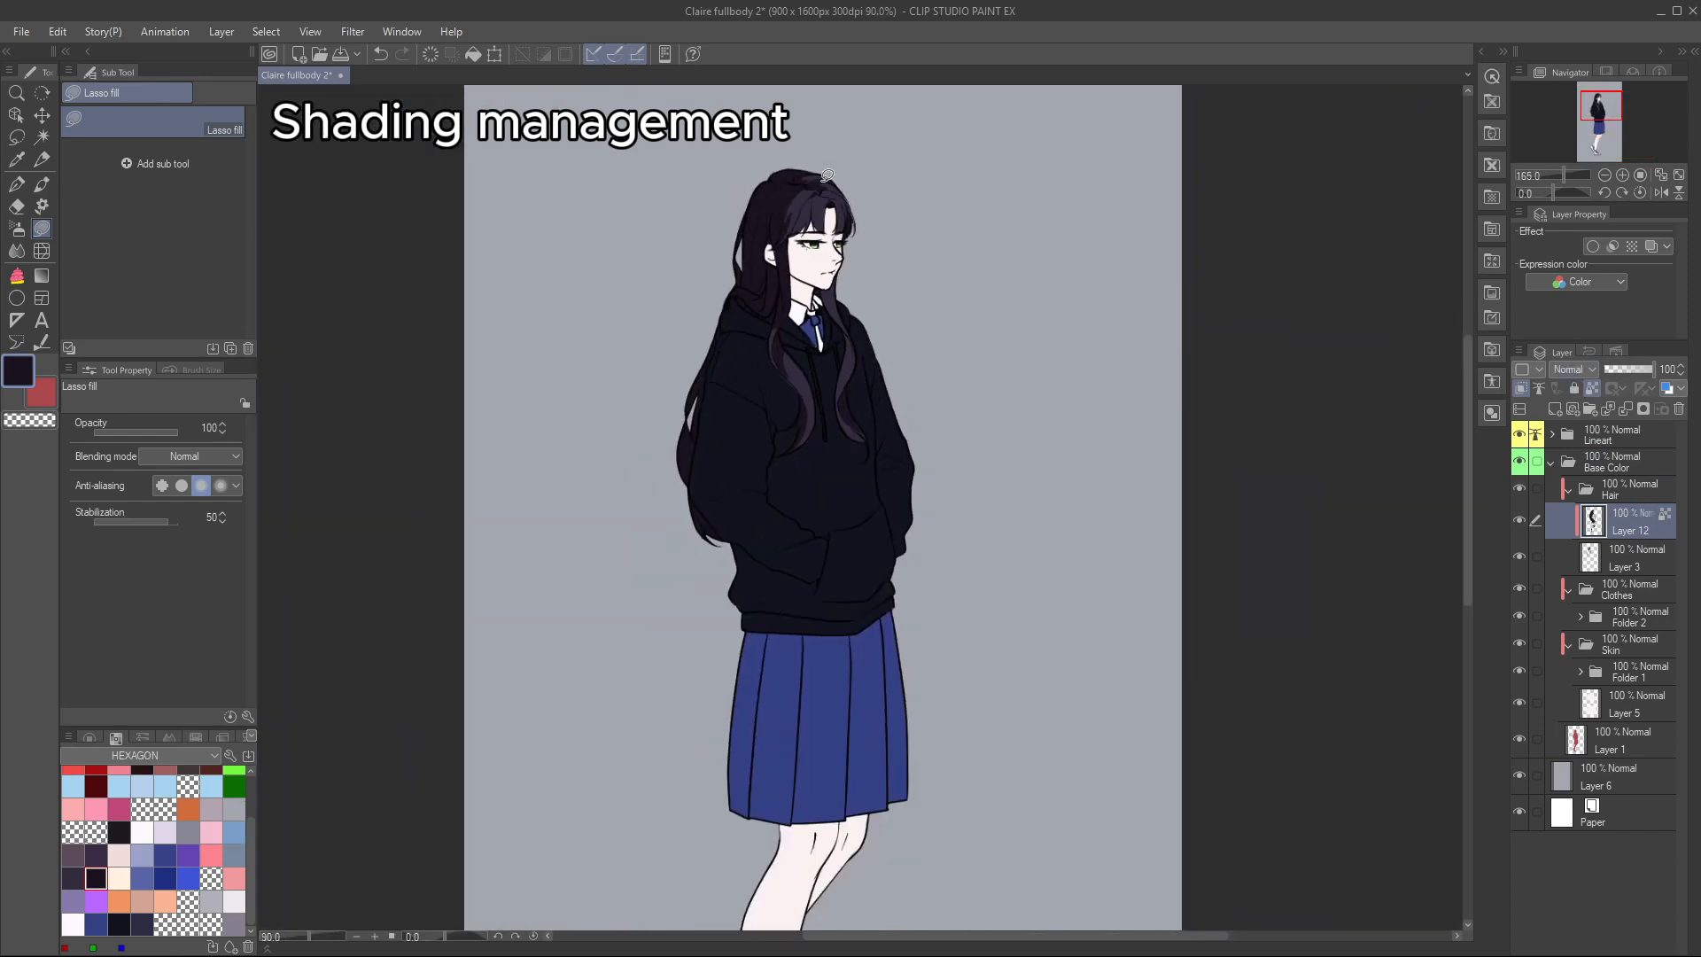
drag(1131, 596, 1065, 526)
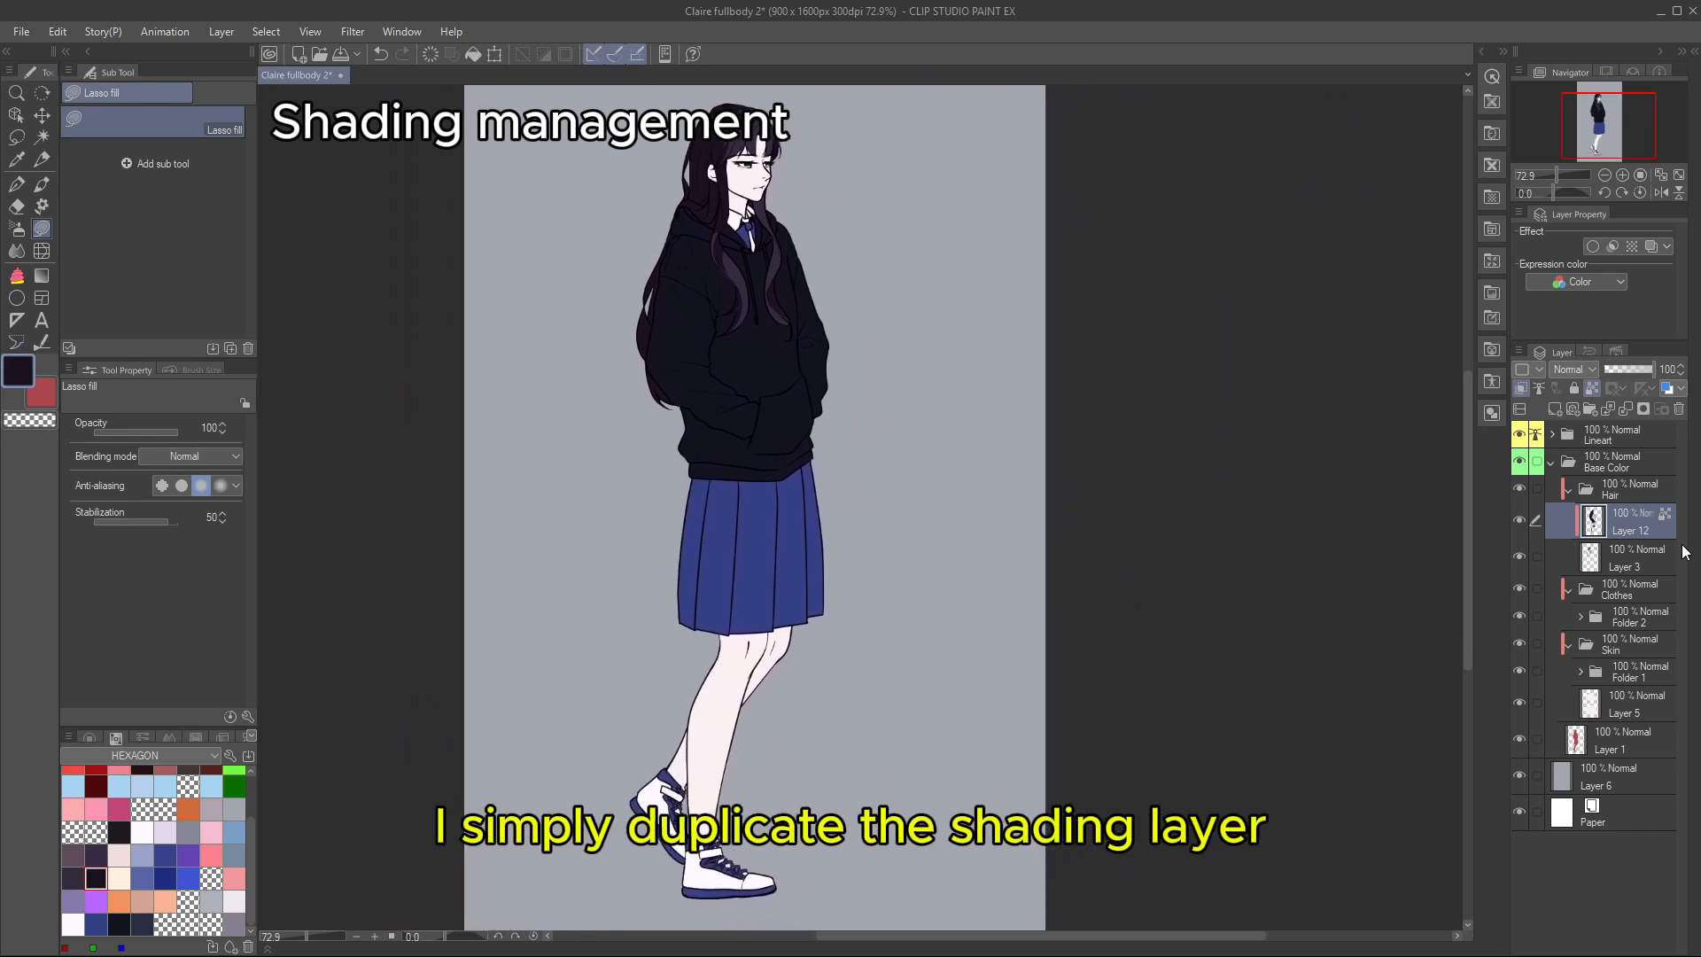
- Paste a copy of the shading layer above Folder 2 in the Clothes folder as Multiply, and recolour it light blue
click(1635, 620)
key(ctrl+v)
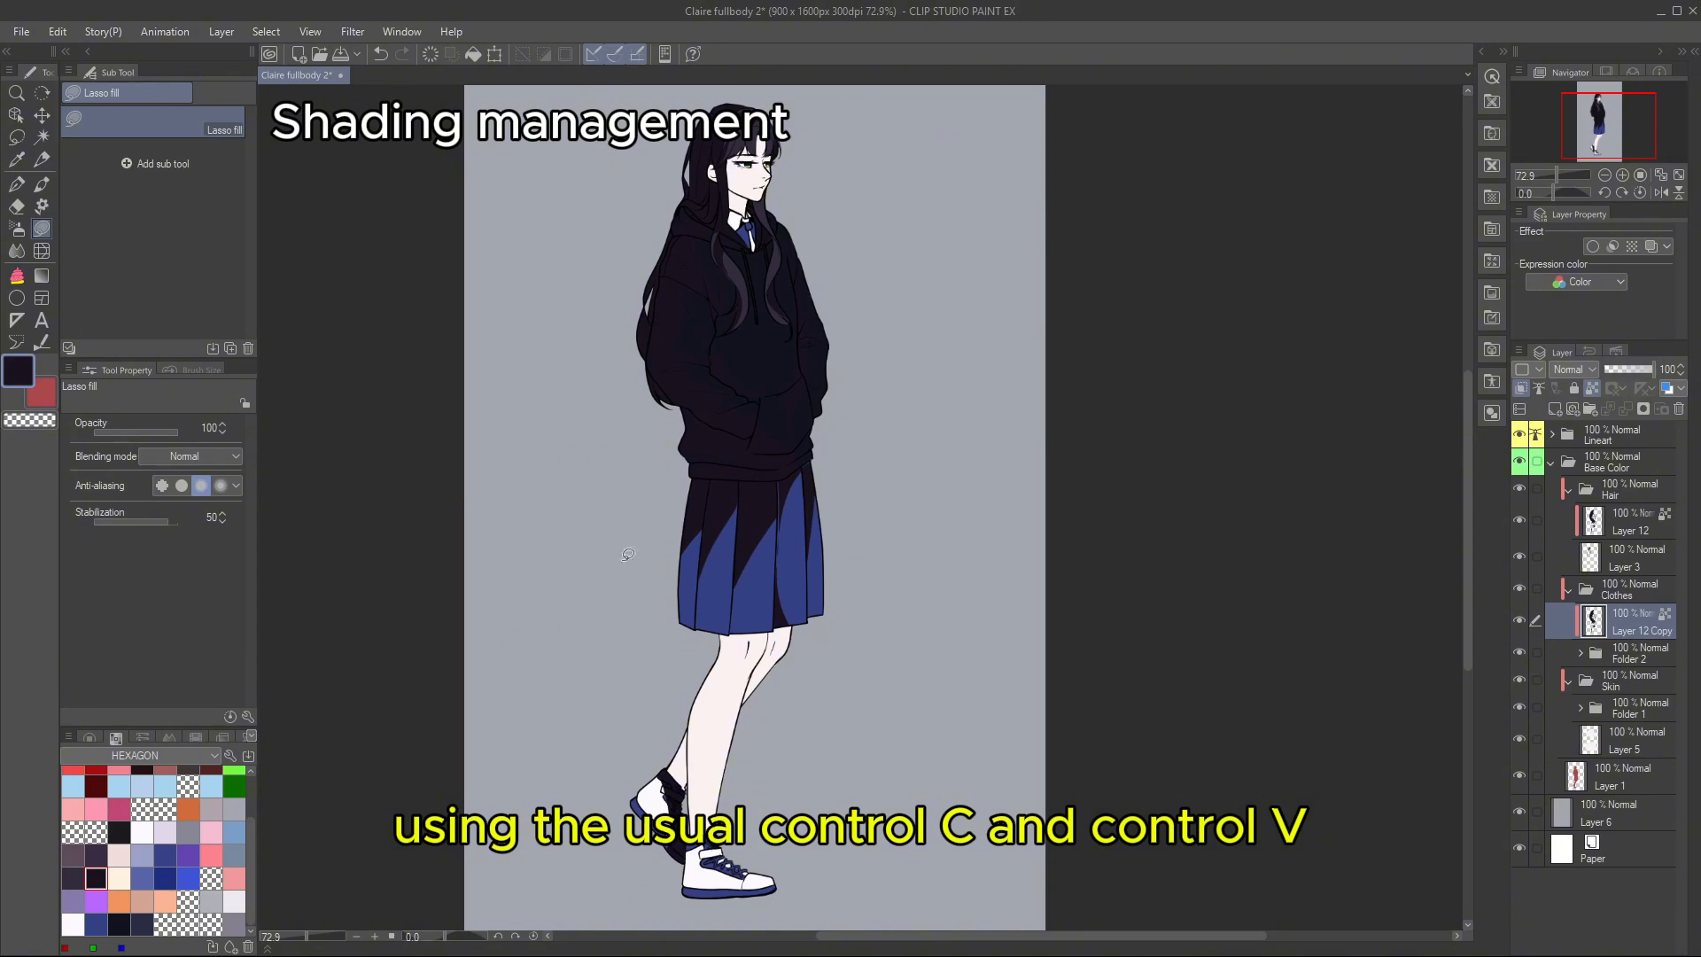
scroll(1586, 376, down, 2)
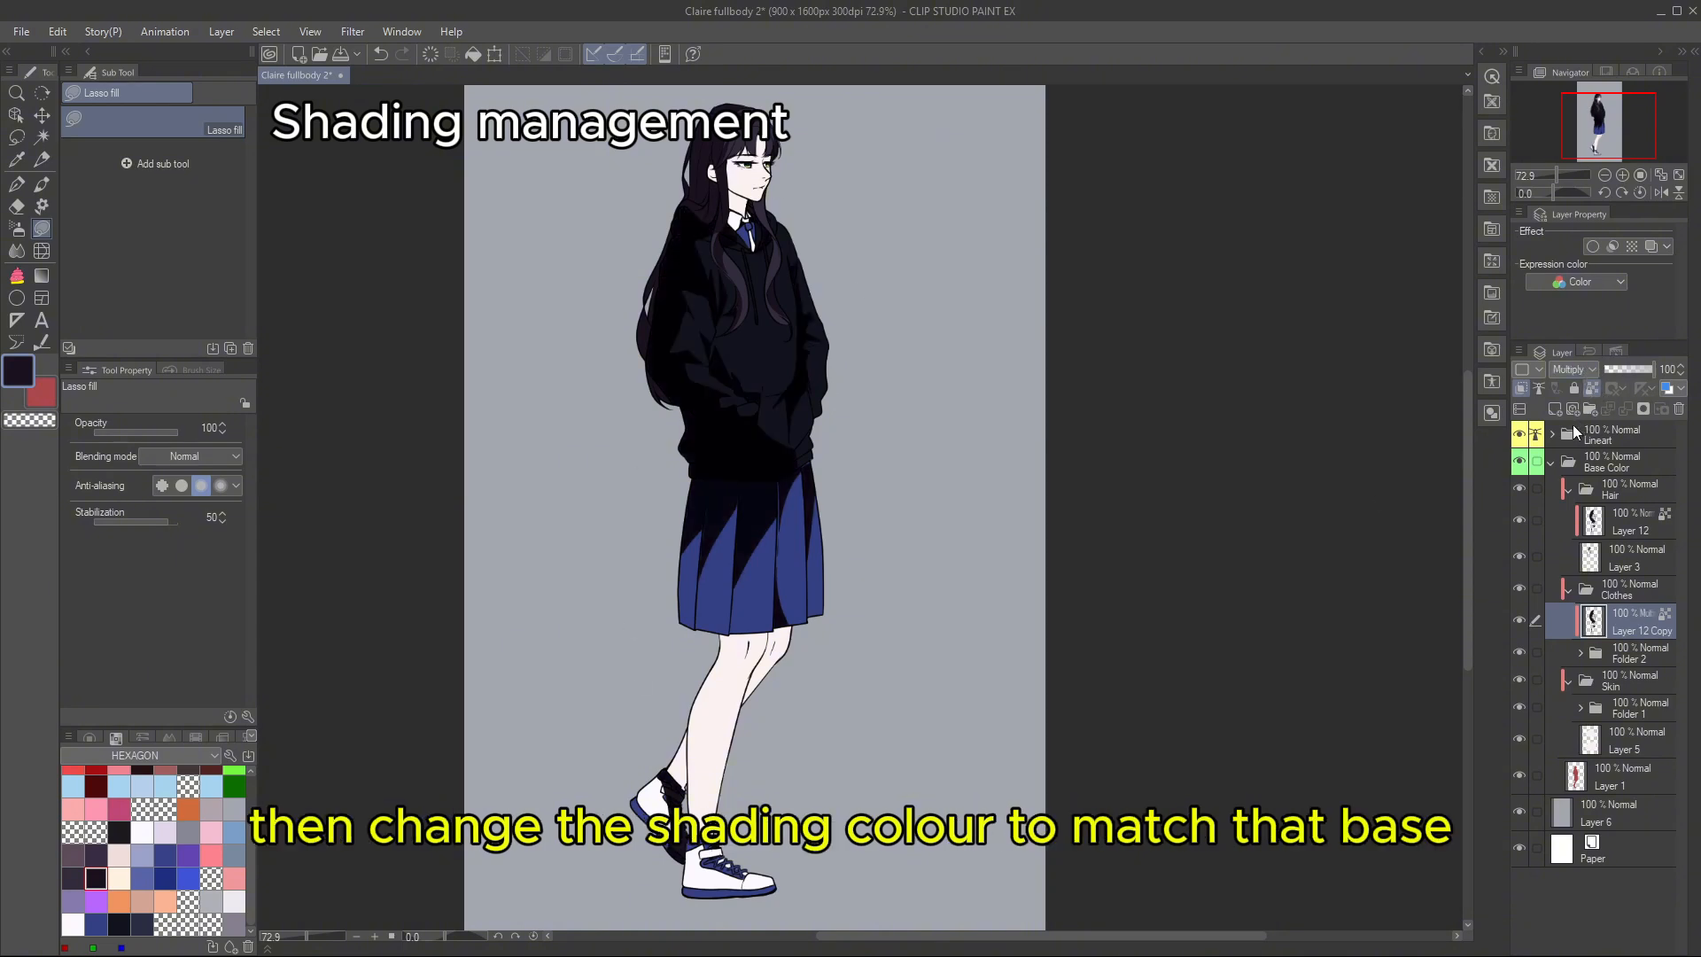
click(235, 833)
key(alt+Delete)
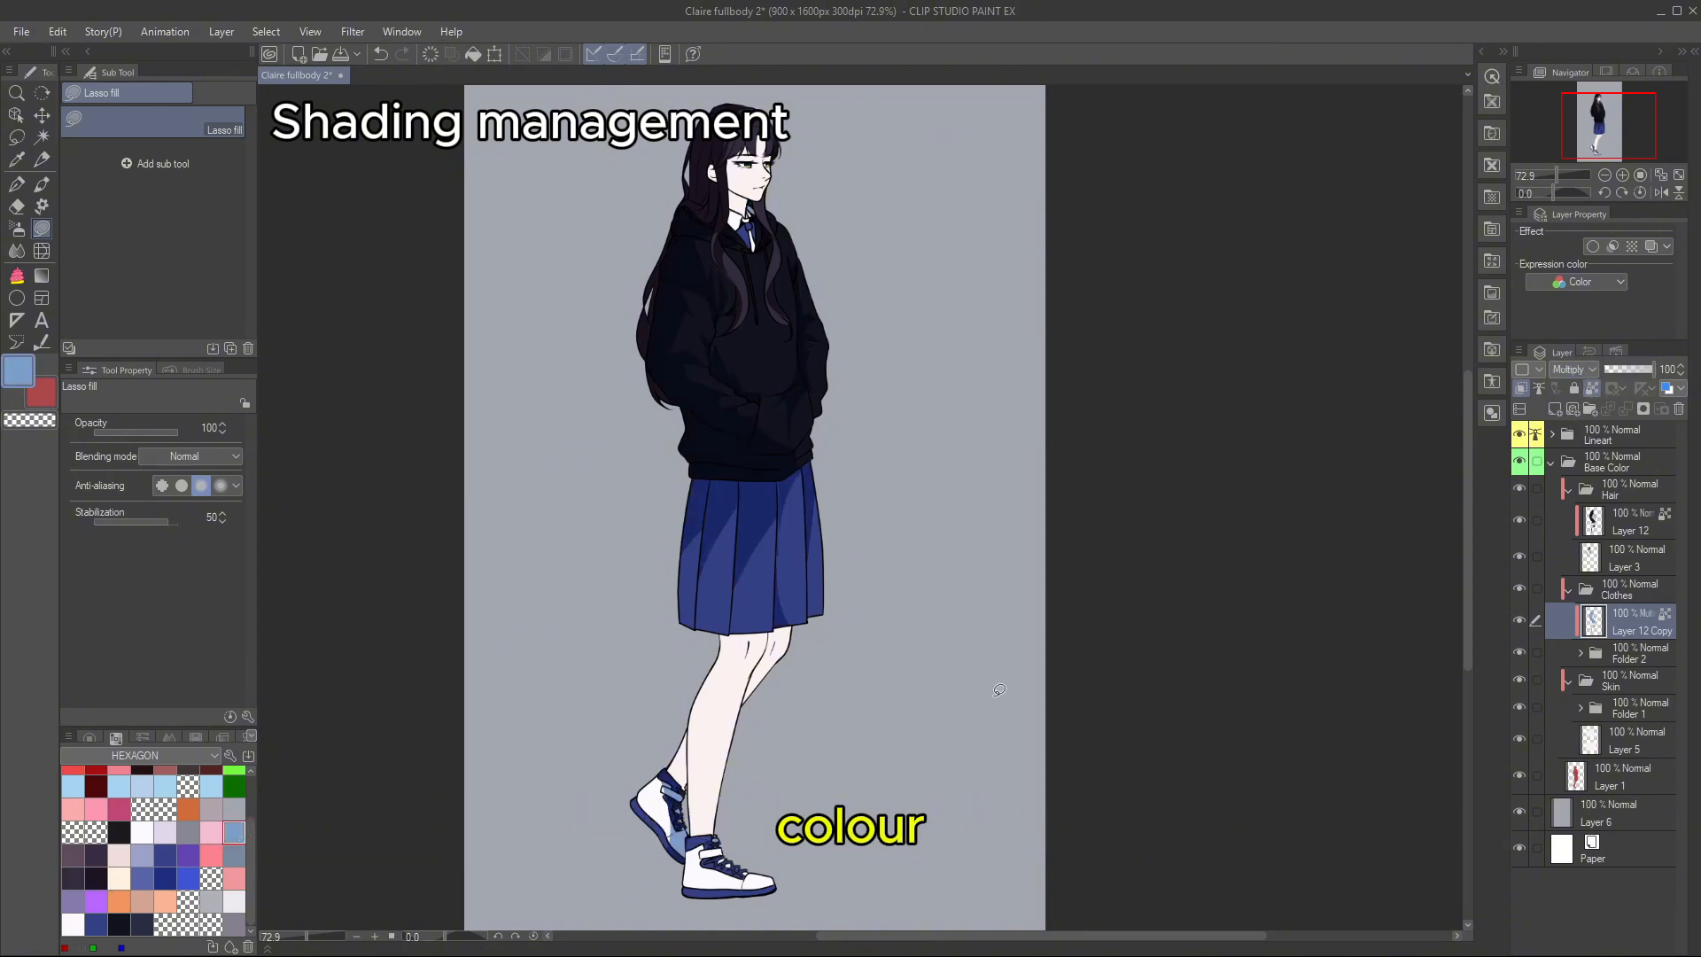
- Paste a copy of the shading clipped to Layer 5 in the Skin folder as Normal, and recolour it light pink
click(1644, 711)
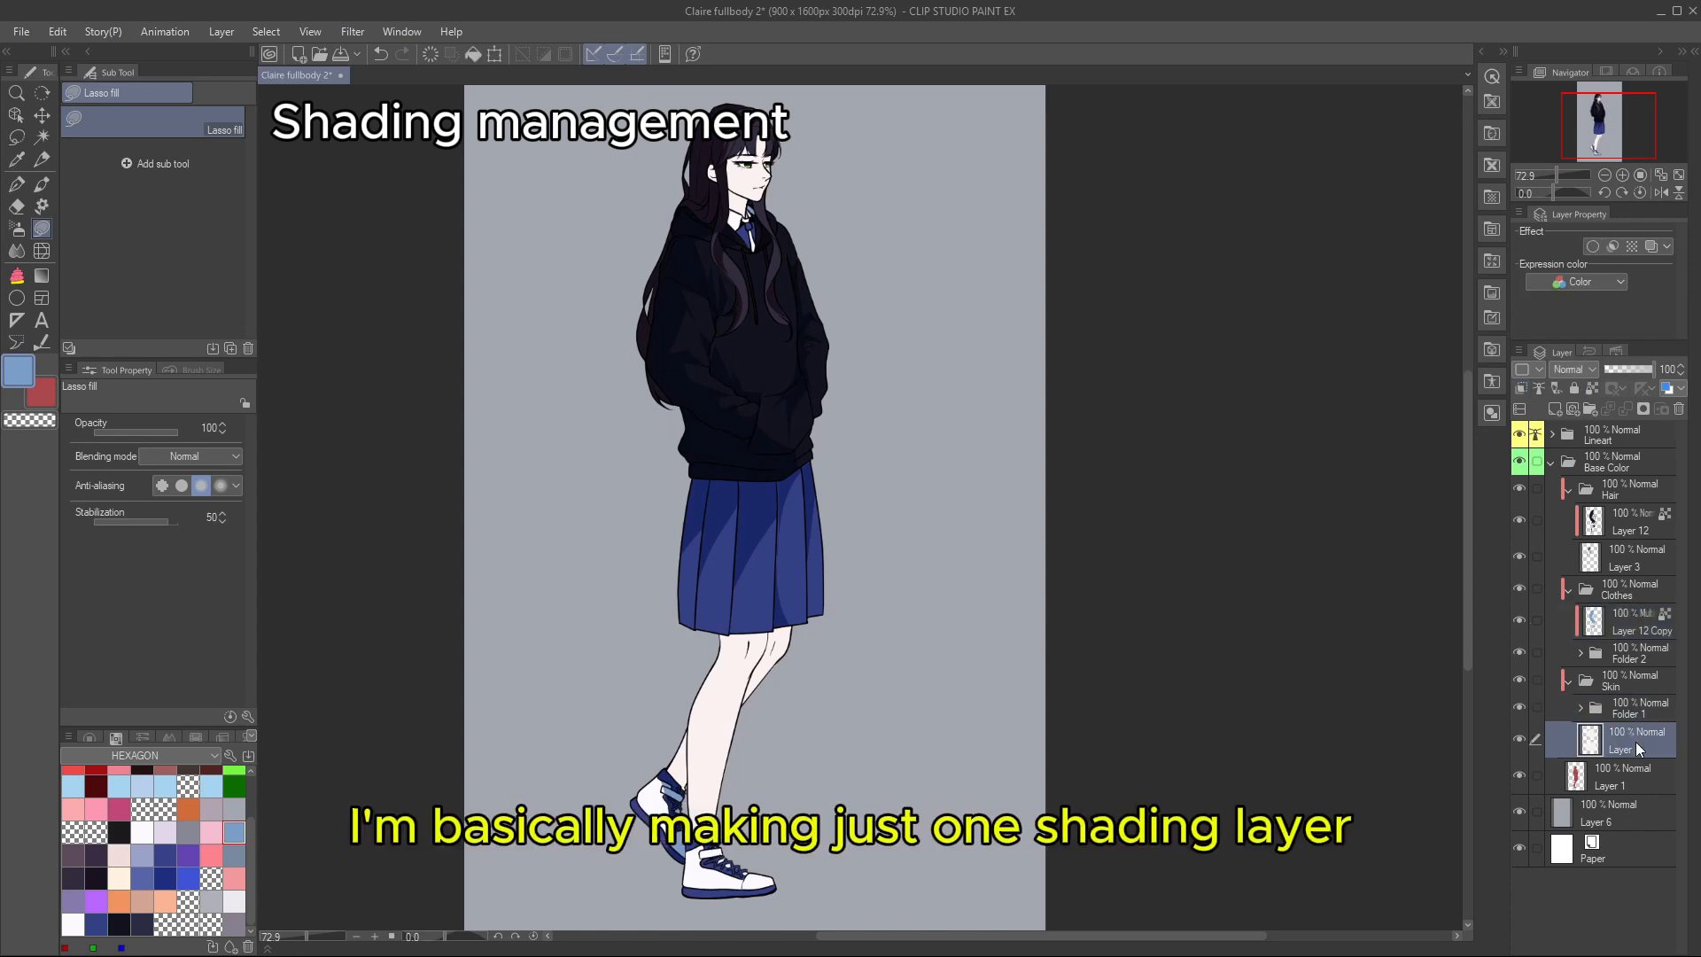
key(ctrl+v)
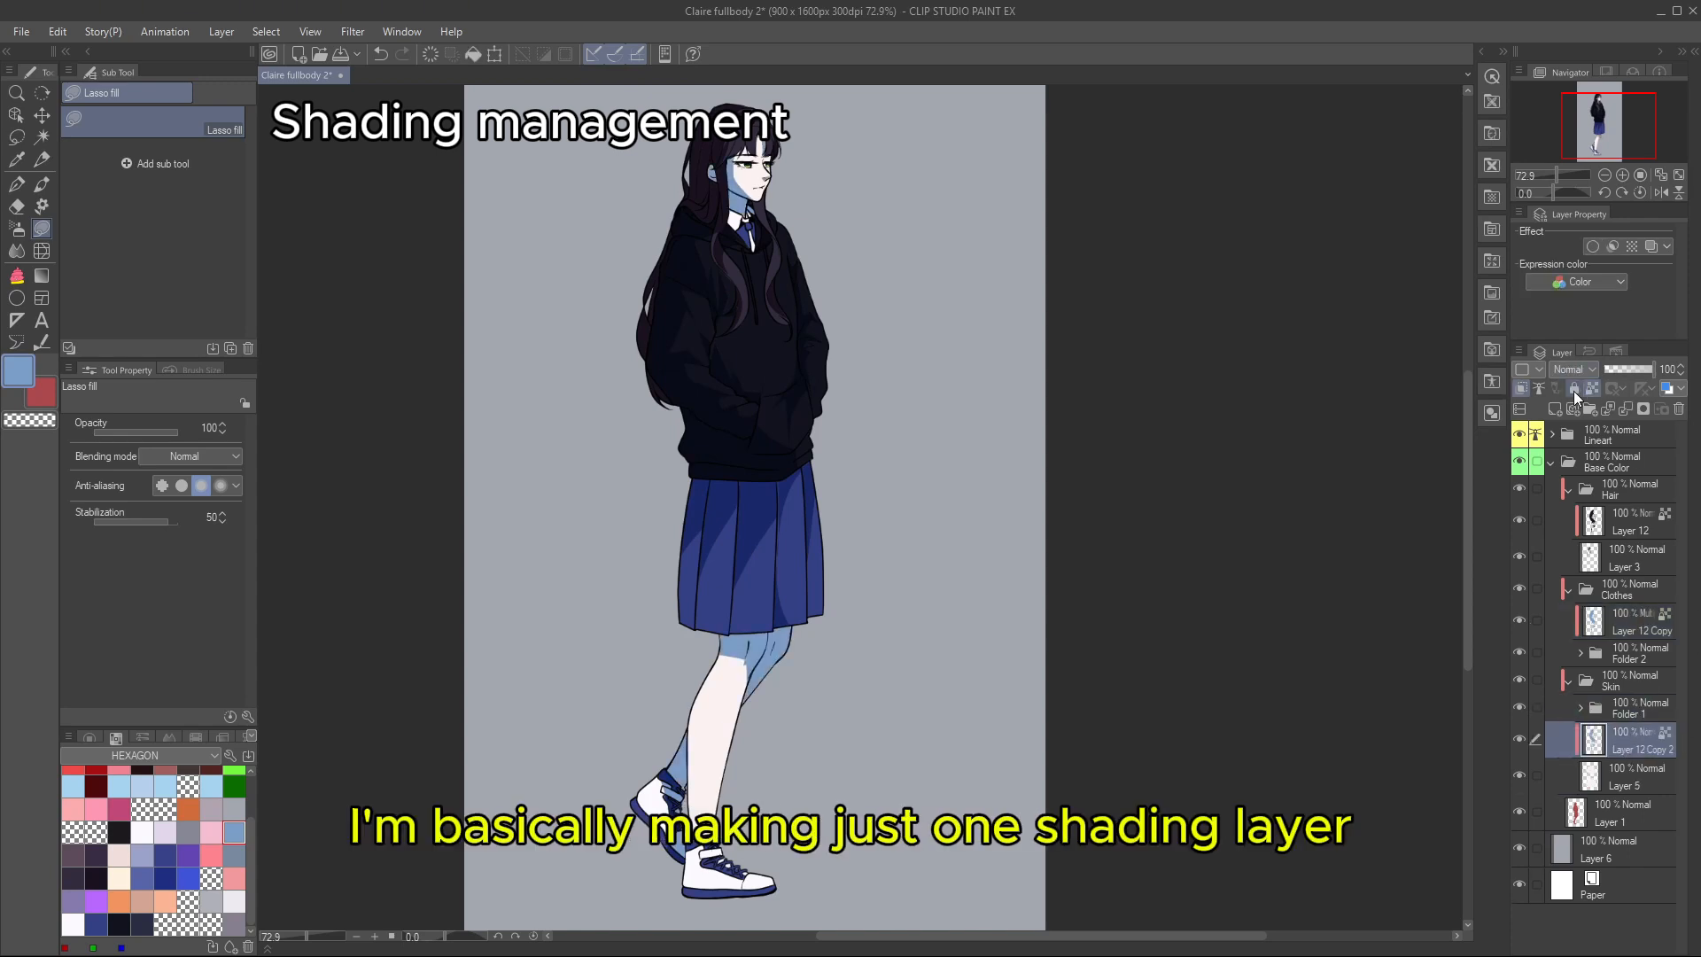
scroll(151, 841, up, 3)
click(73, 800)
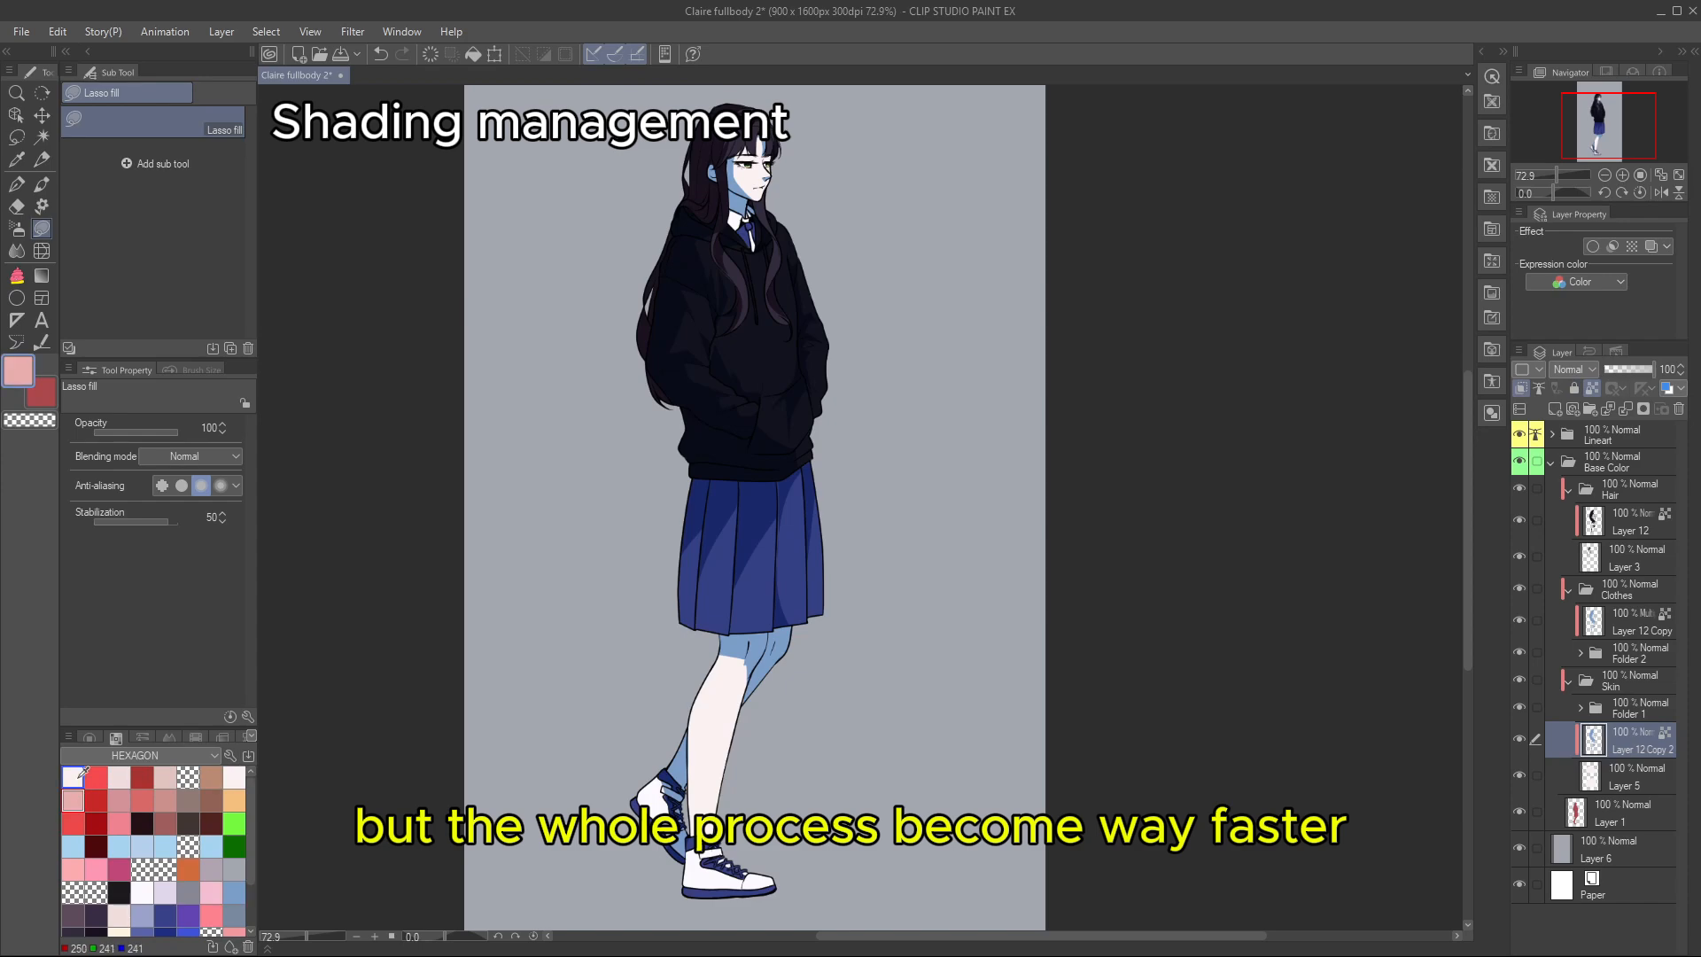
key(alt+Delete)
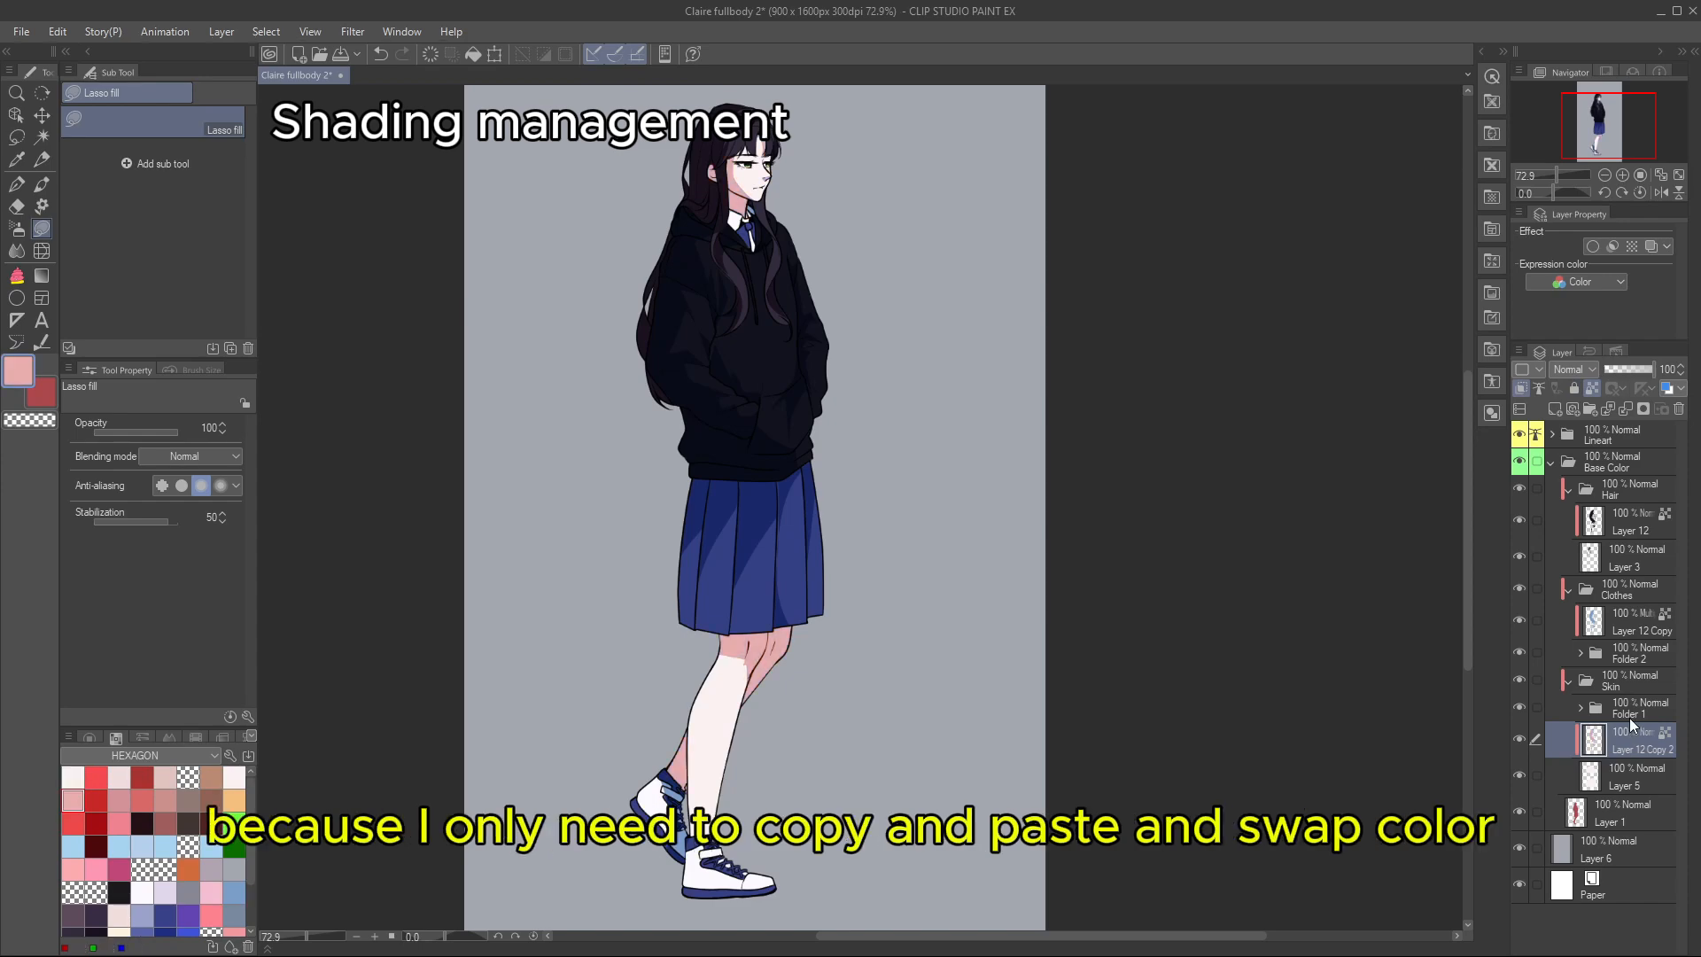
- Copy the clothes shading layer and paste it at Folder 1 in the Skin folder
click(1637, 633)
key(ctrl+c)
click(1643, 709)
key(ctrl+v)
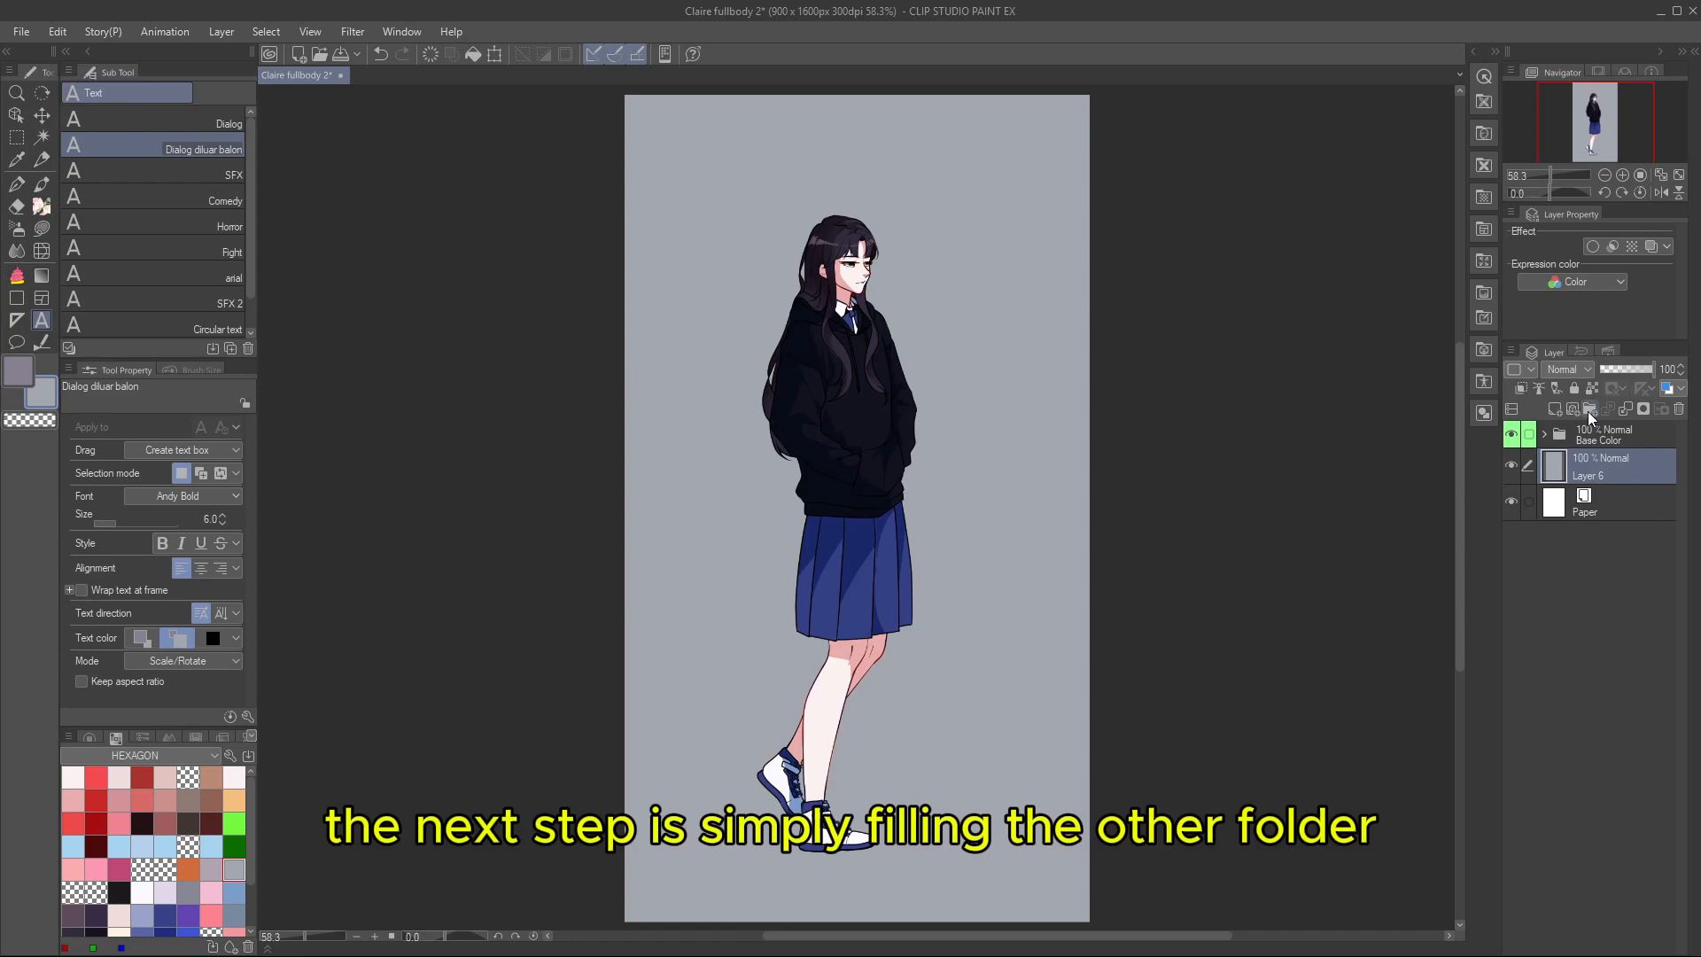
- Add a purple-tagged Background folder above Layer 6 and a Panel folder above the Base Color folder
click(1588, 409)
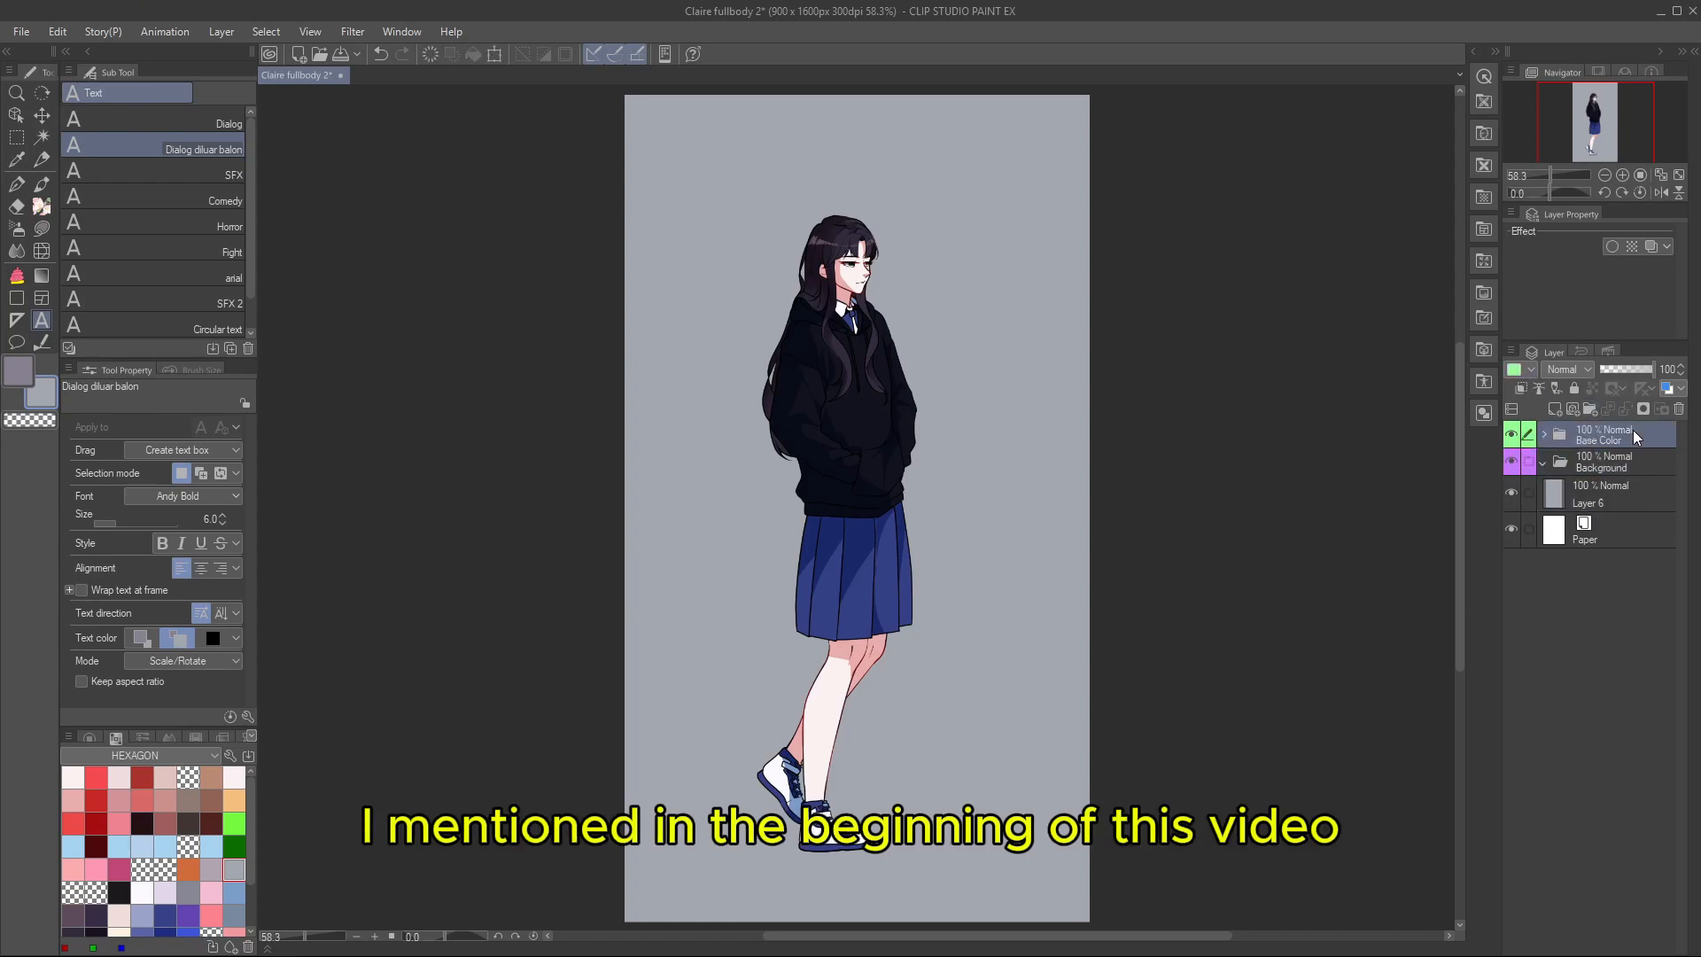
click(1544, 461)
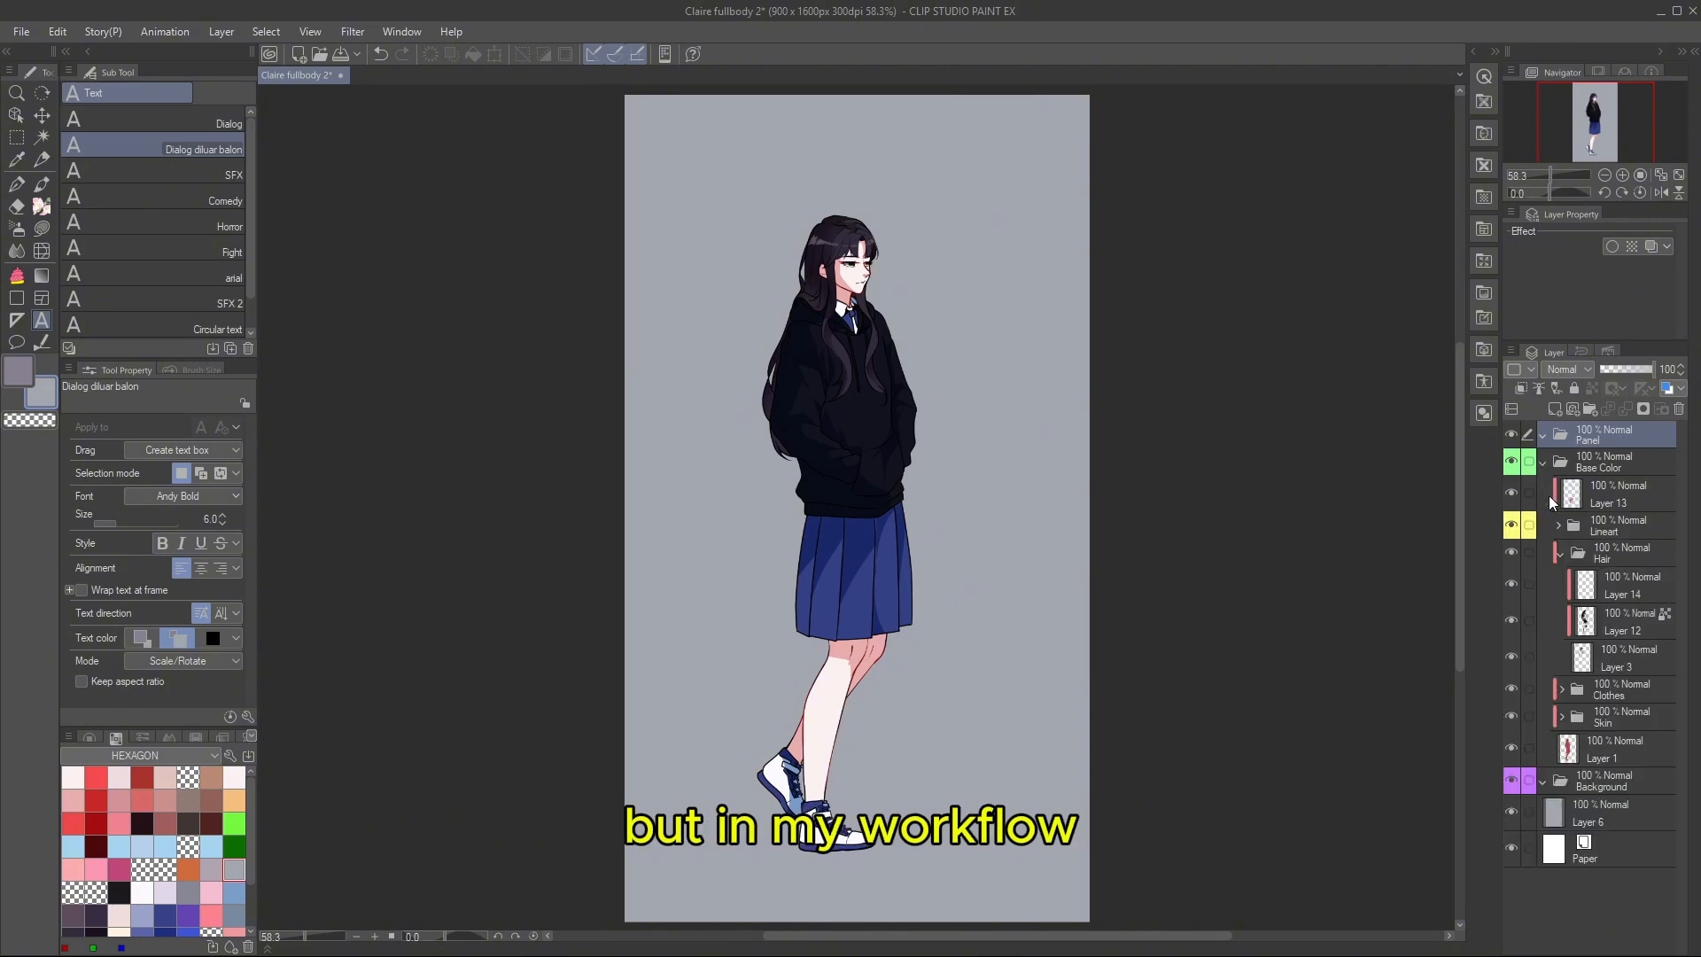
click(1561, 553)
click(1610, 501)
click(1623, 523)
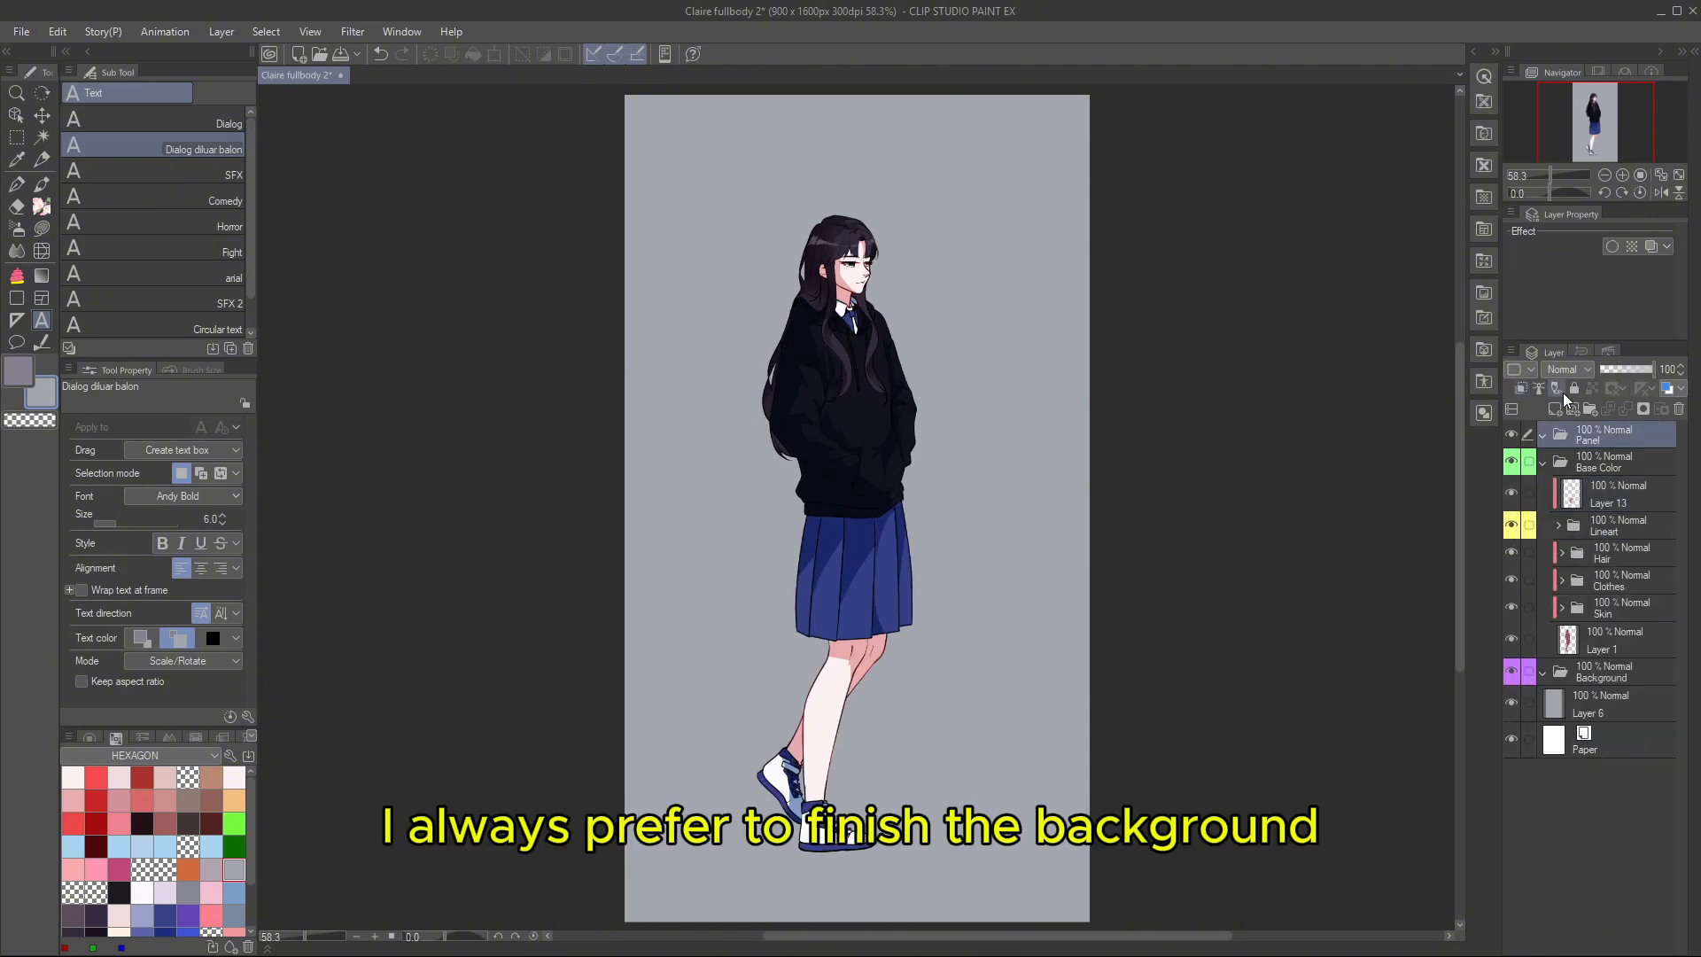
- Tag the Panel folder orange, and stack a blue-tagged Baloon, a red-tagged Effect and a Text folder above it
click(1589, 409)
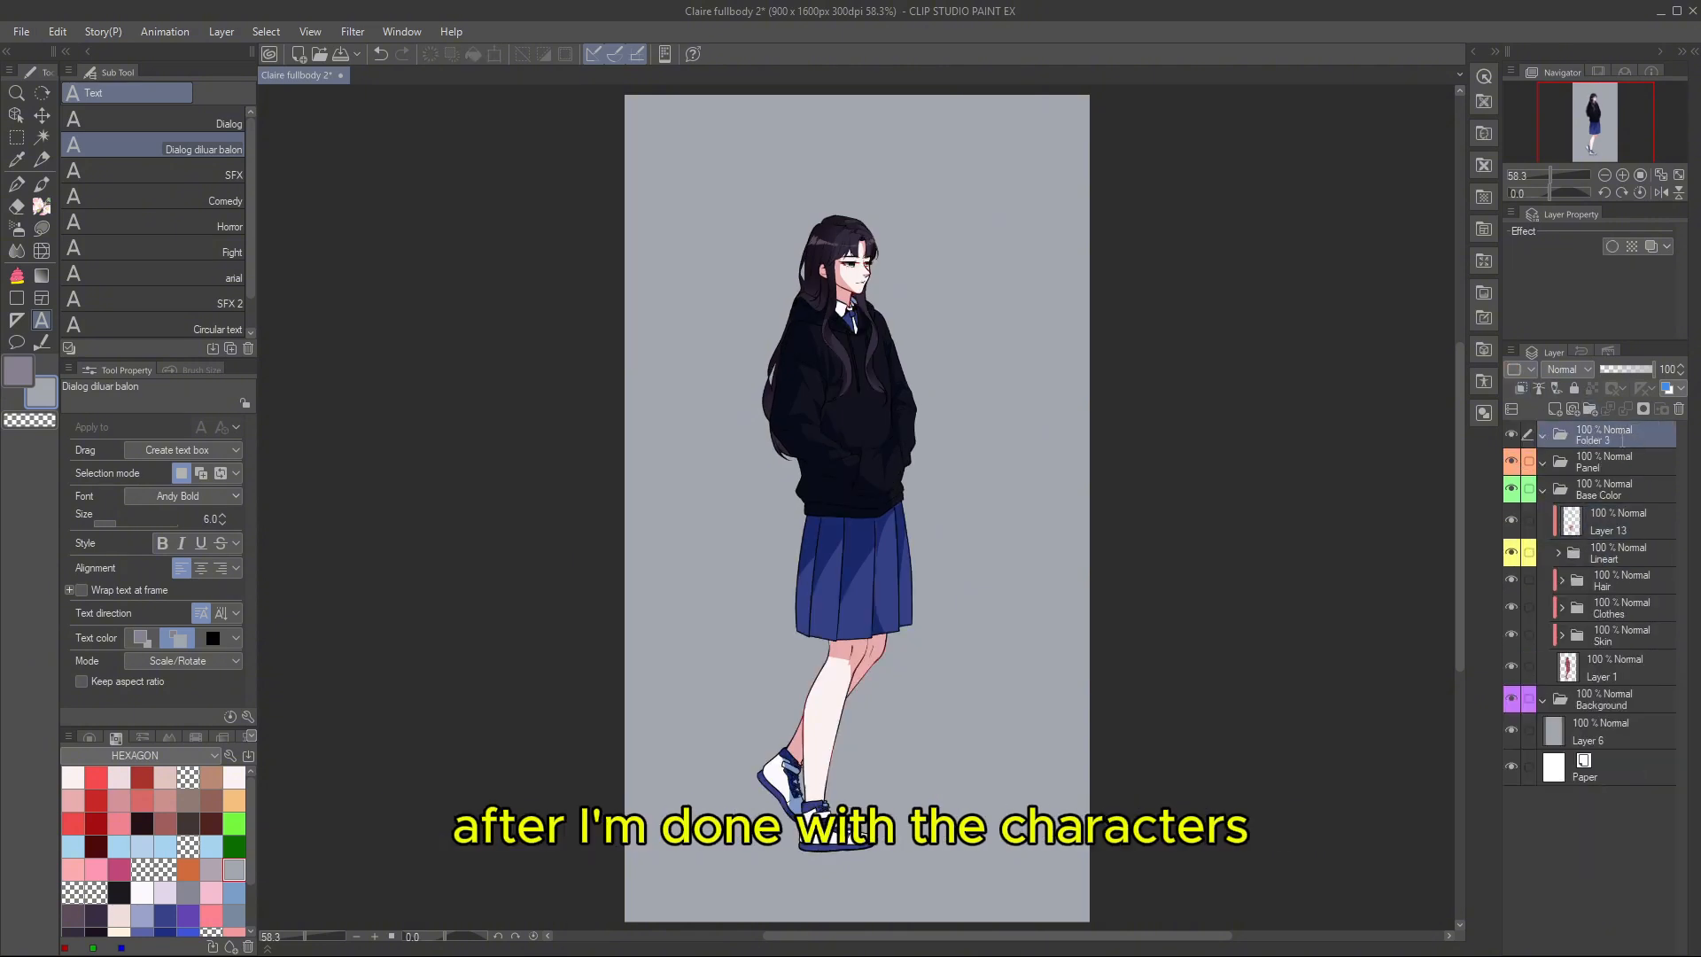
click(1590, 410)
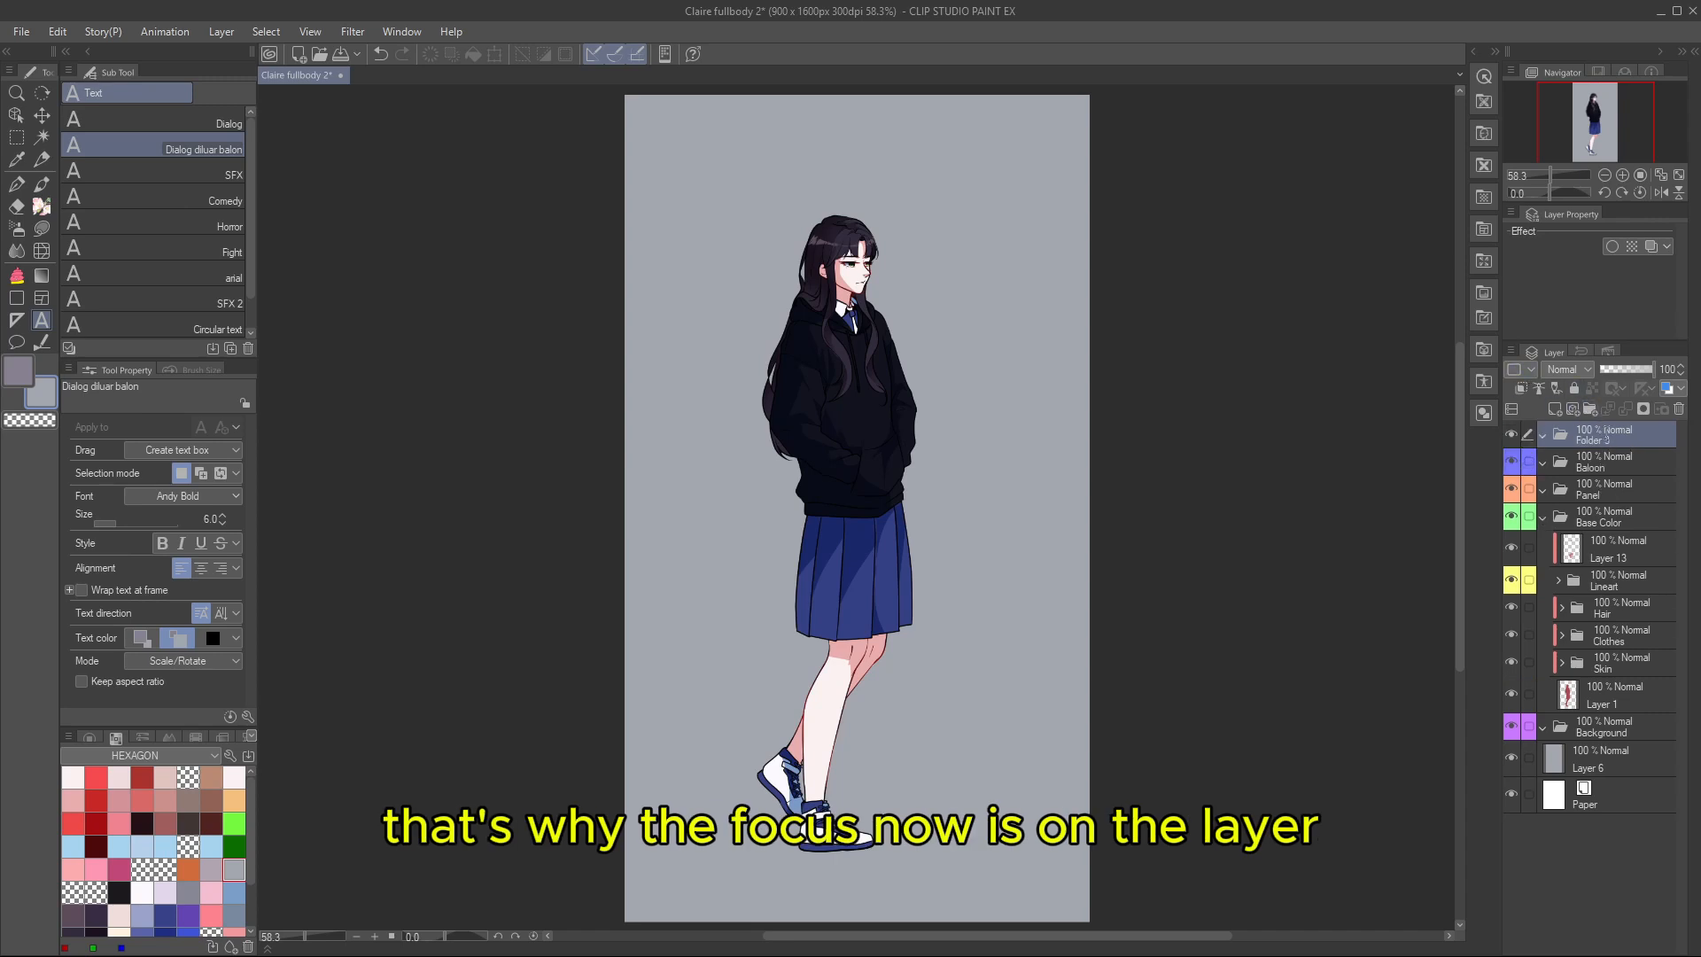
click(1590, 409)
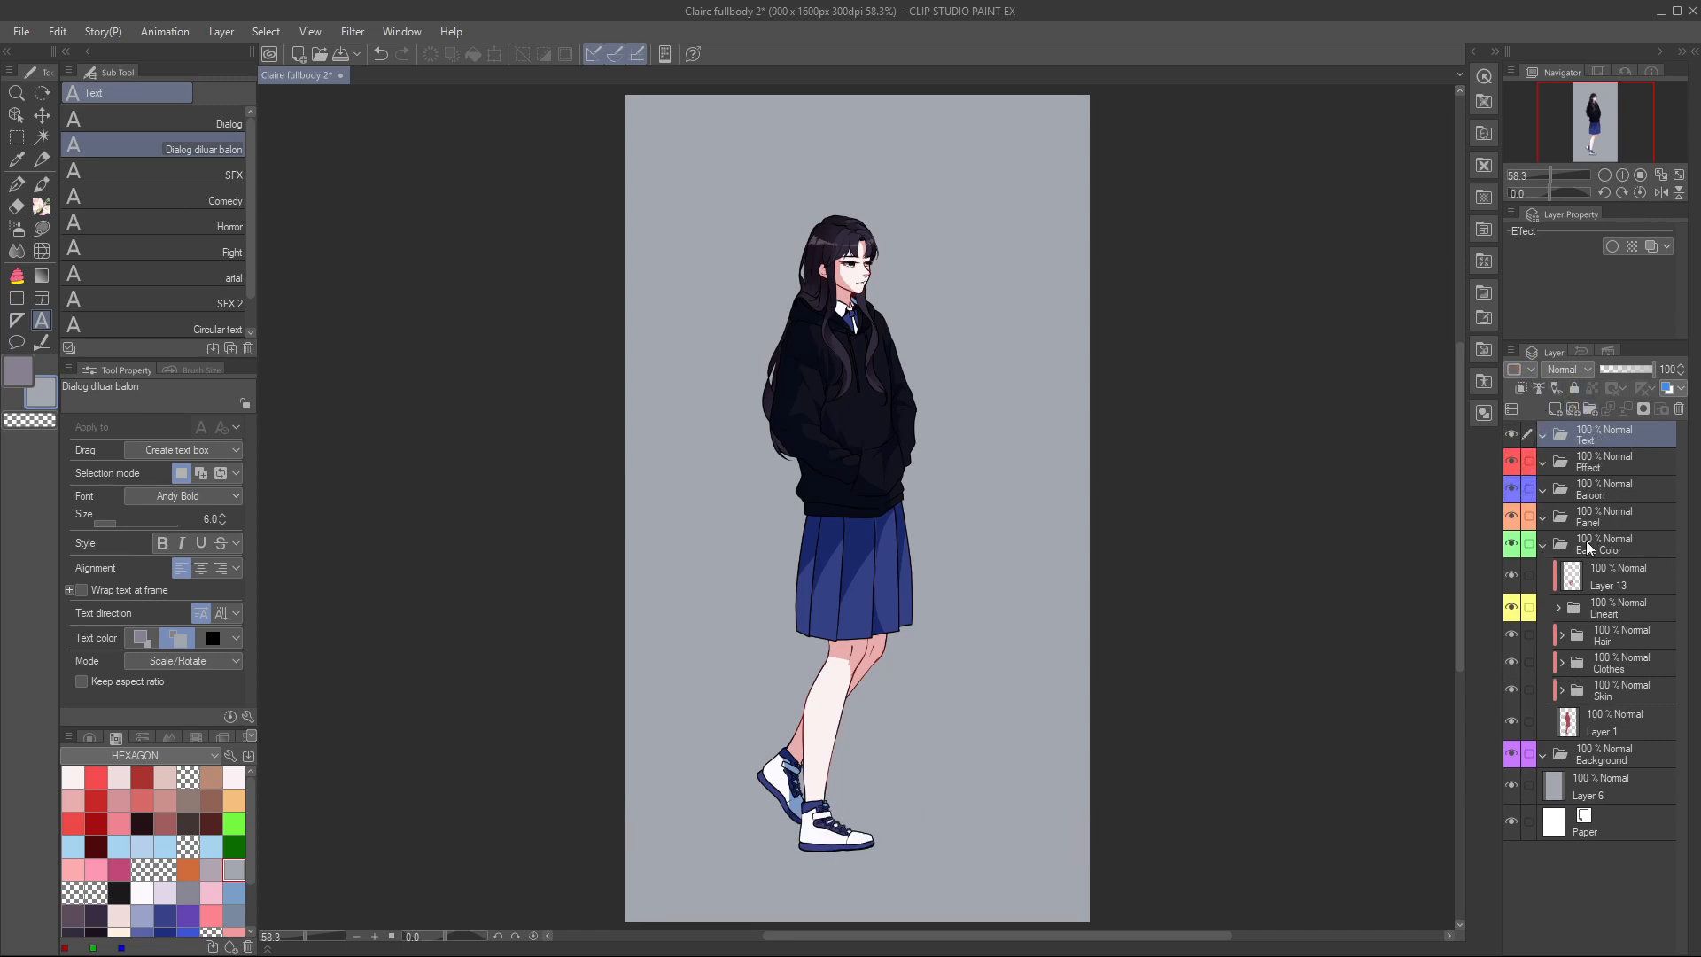
- Collapse the Base Color folder and look through the decoration brushes for the background
click(1543, 544)
click(1511, 543)
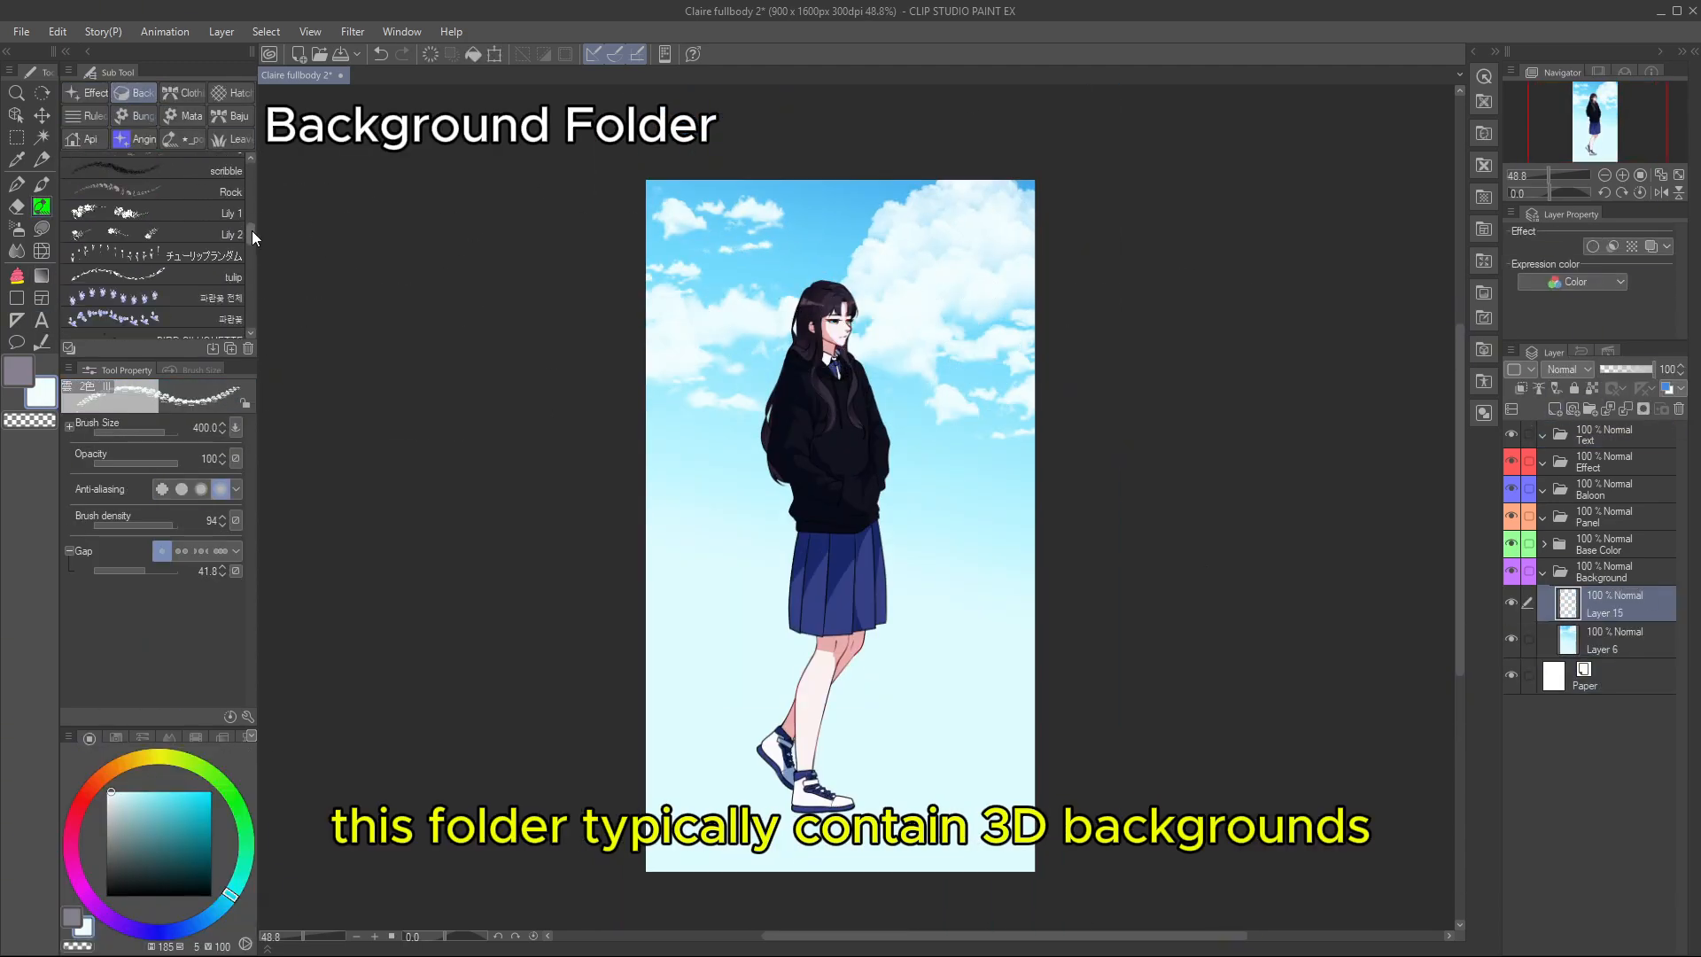
drag(252, 230, 252, 174)
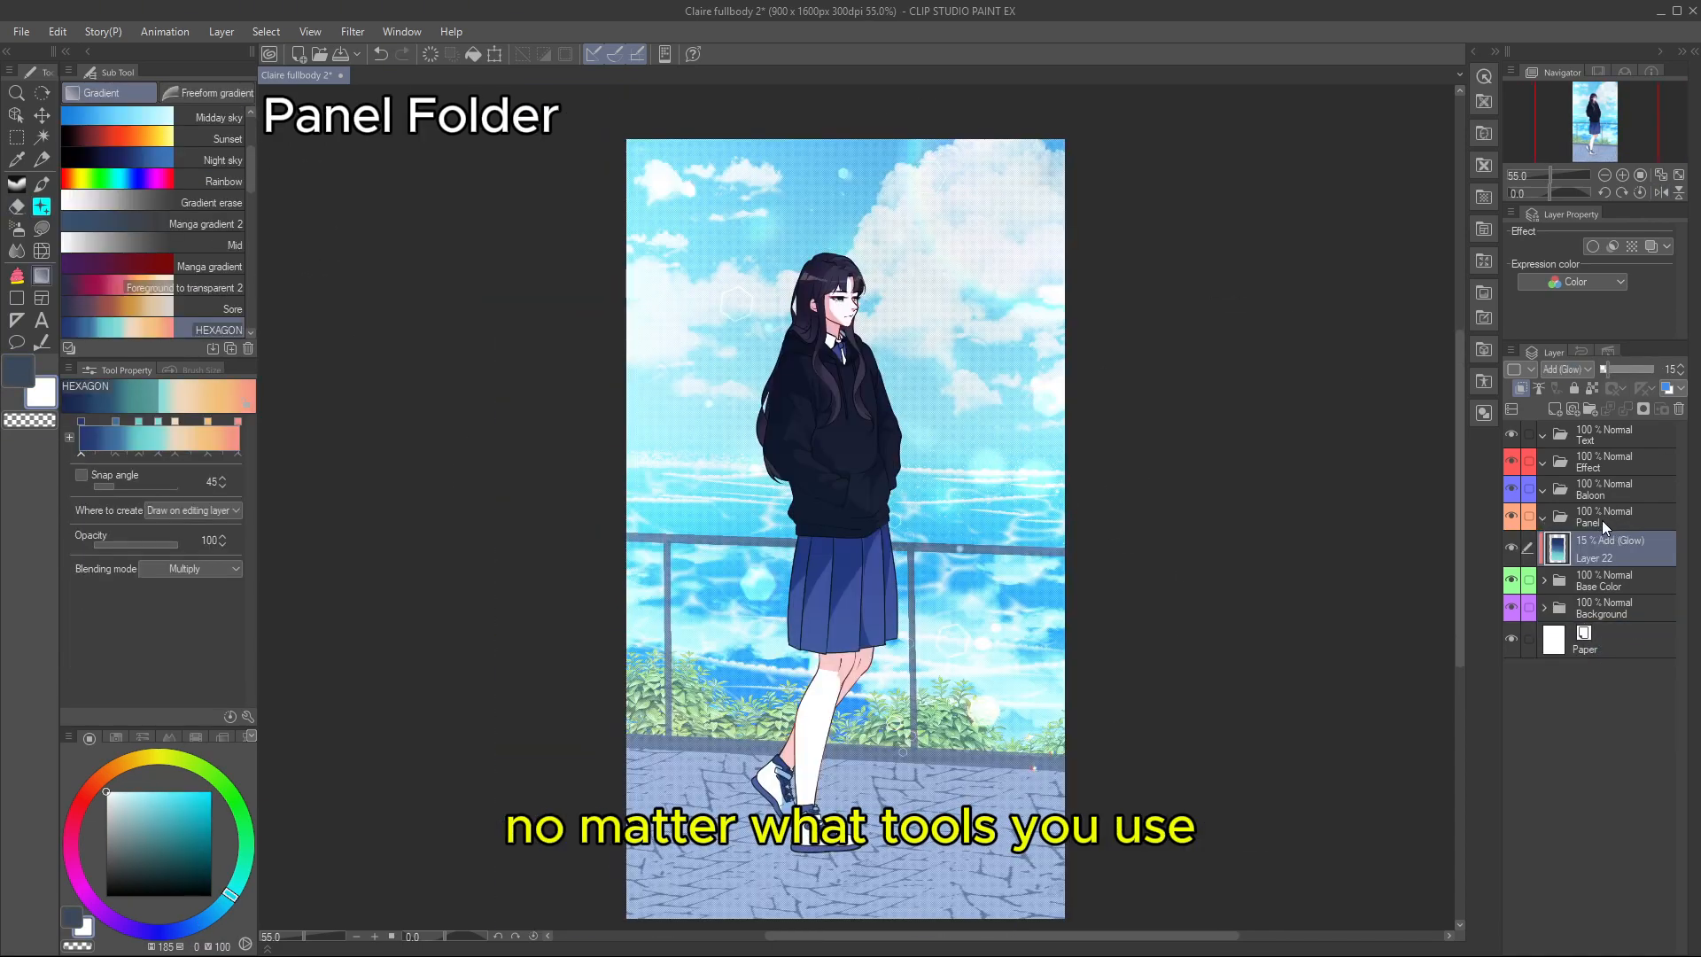
- Add a vector layer in the Panel folder and draw a black rectangular panel border at brush size 6
click(1573, 409)
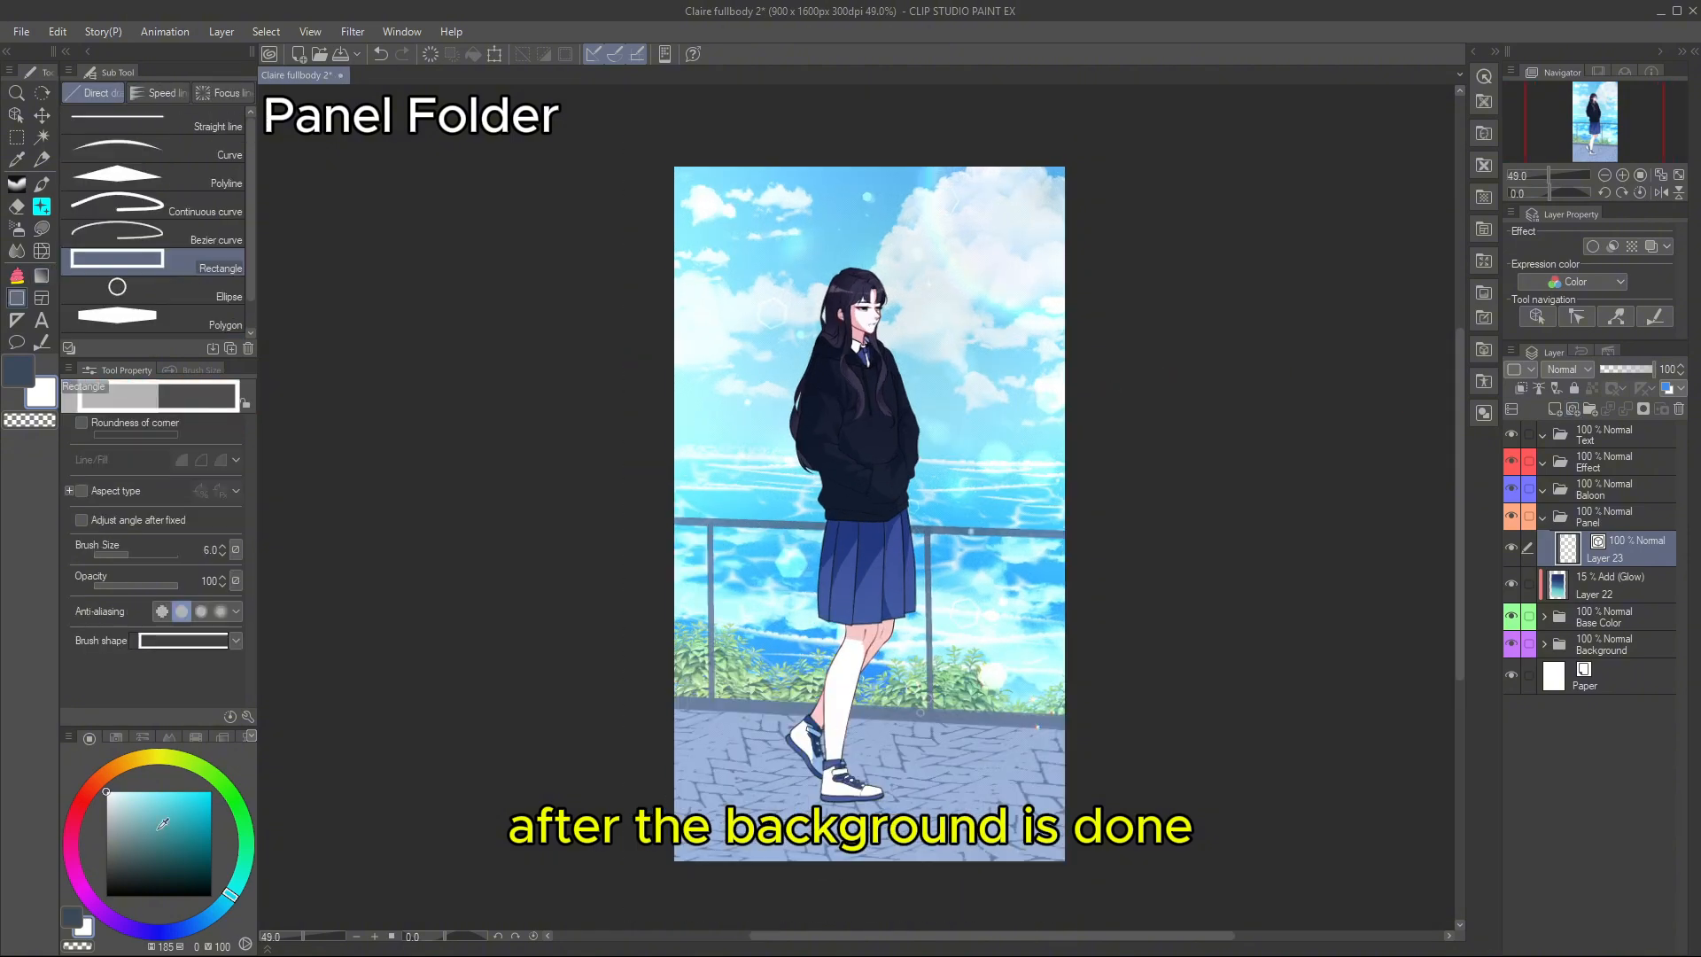
drag(163, 823, 105, 896)
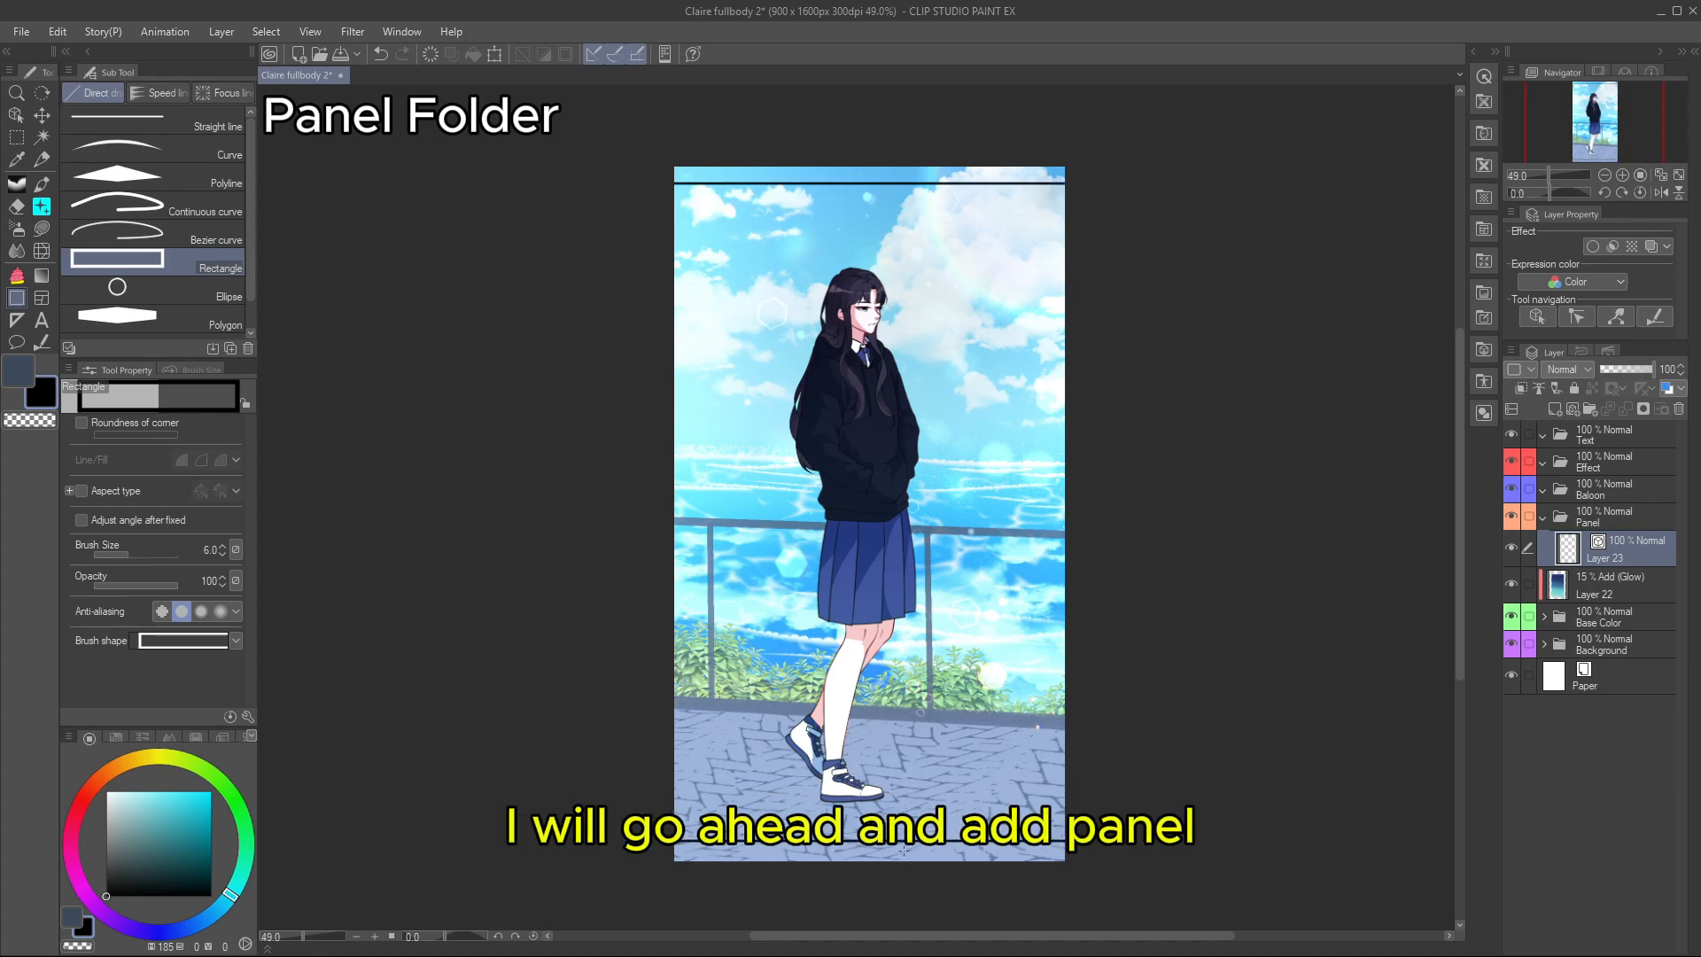
- Mask the Base Color and Background folders to a rectangular selection matching the panel border
key(m)
drag(672, 185, 1123, 846)
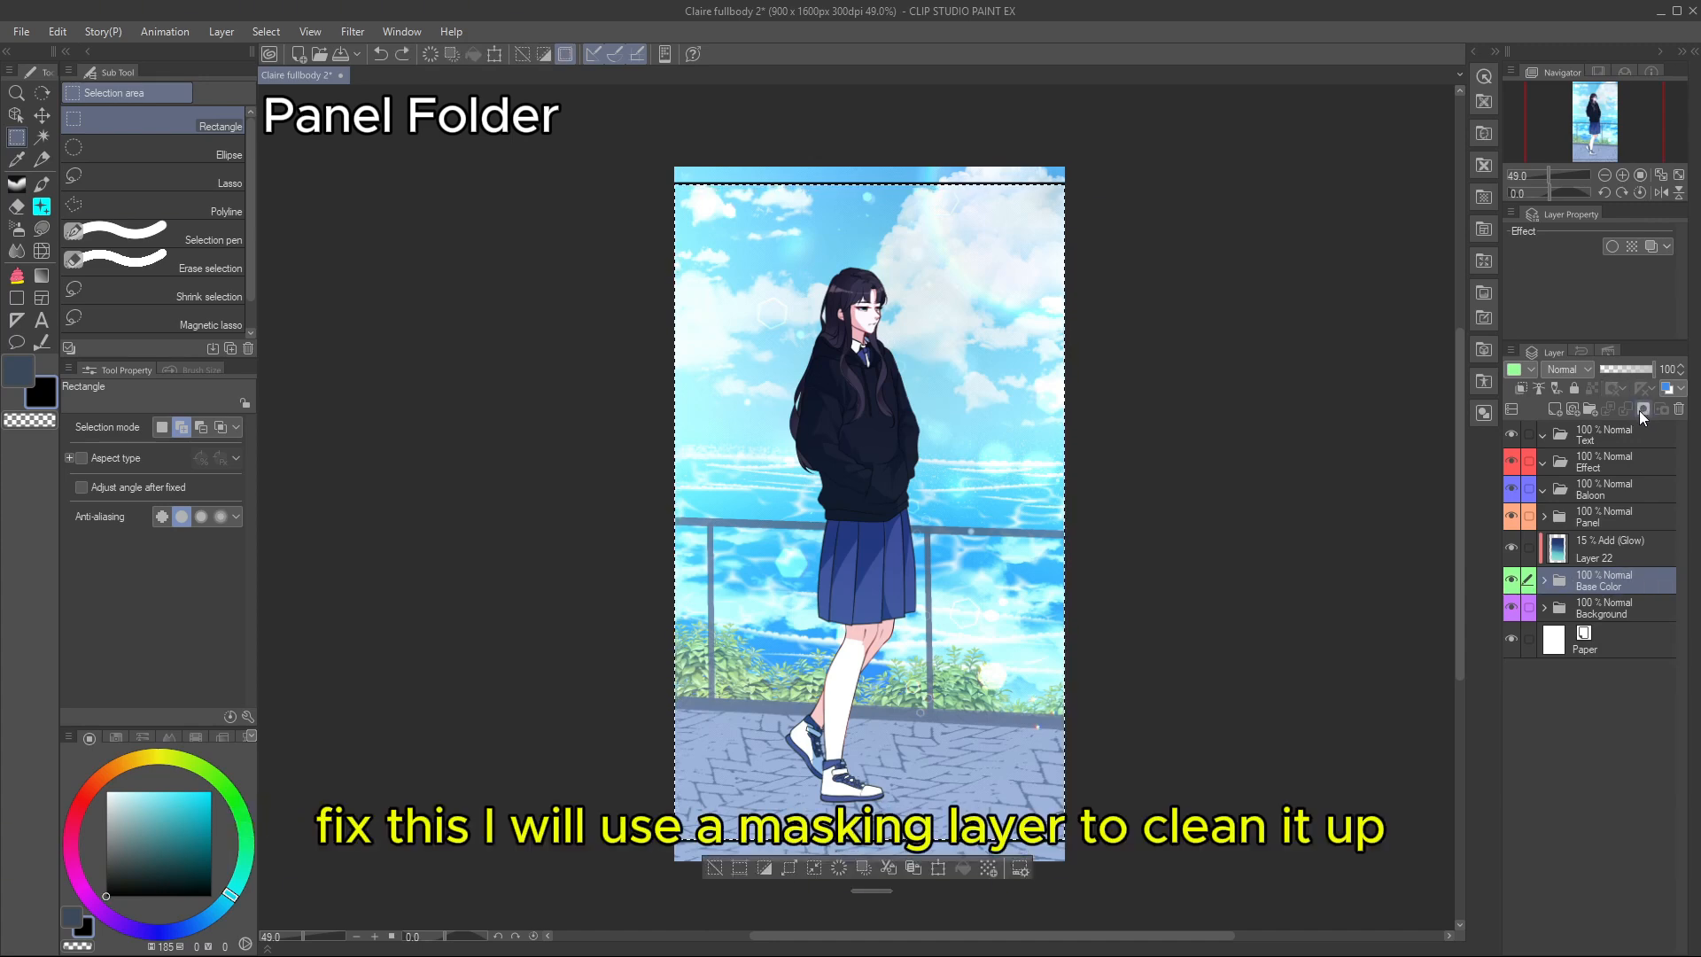
click(1642, 409)
click(1627, 620)
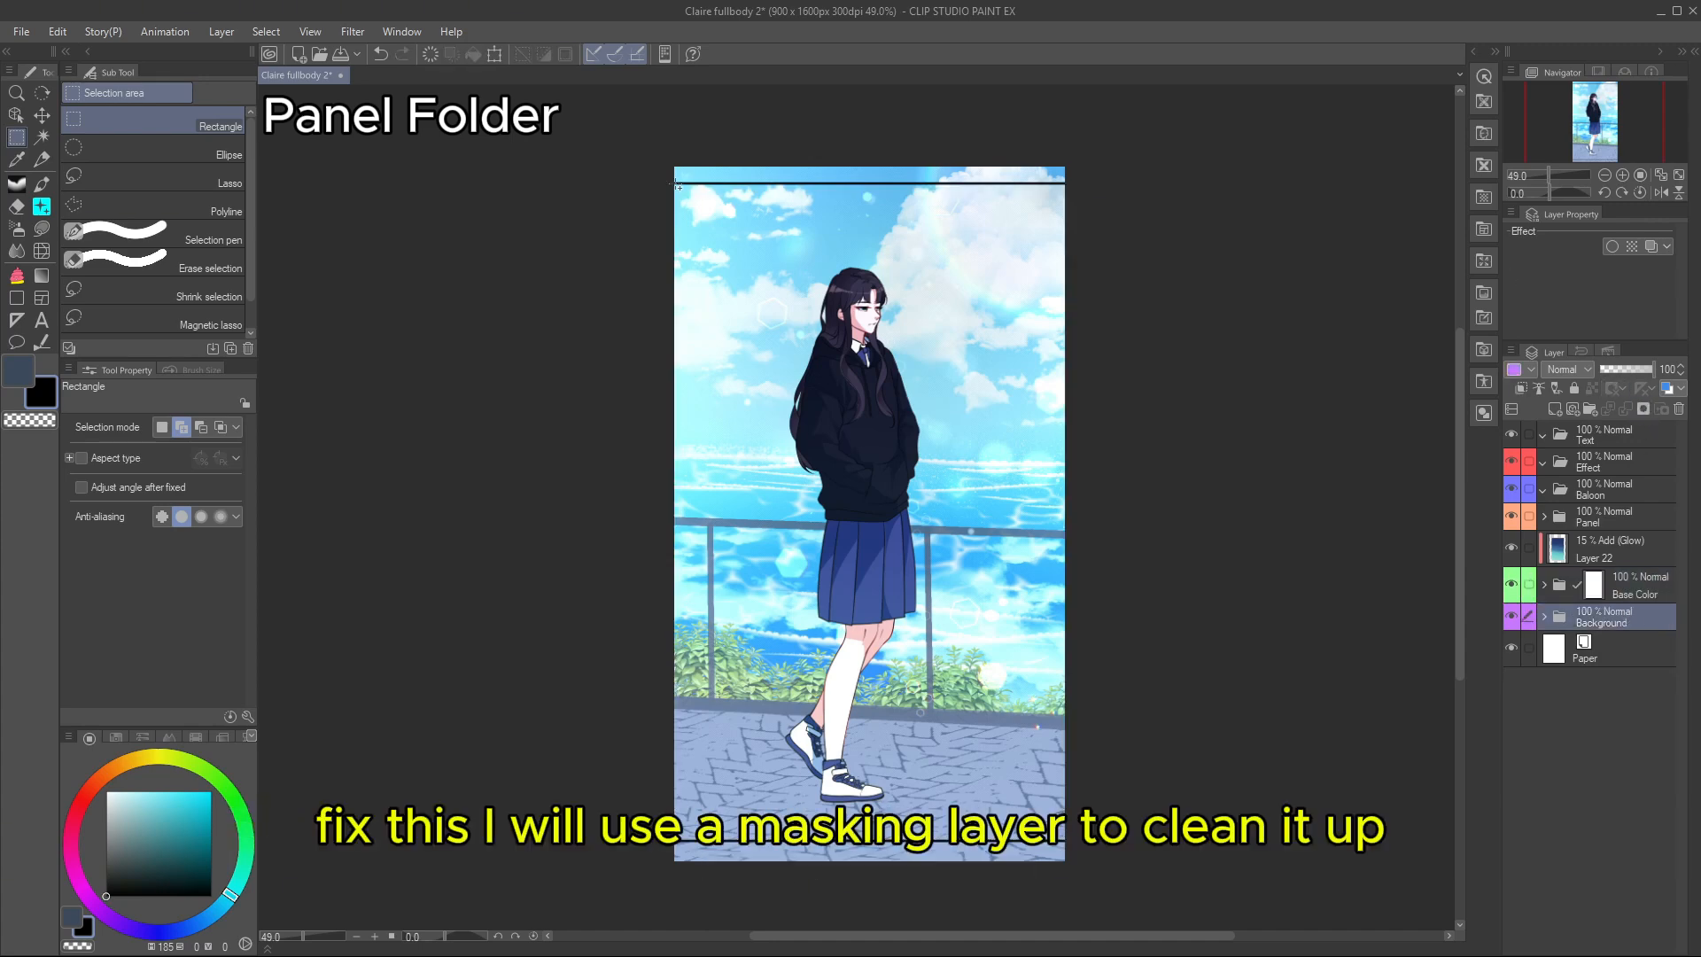
drag(674, 184, 1076, 861)
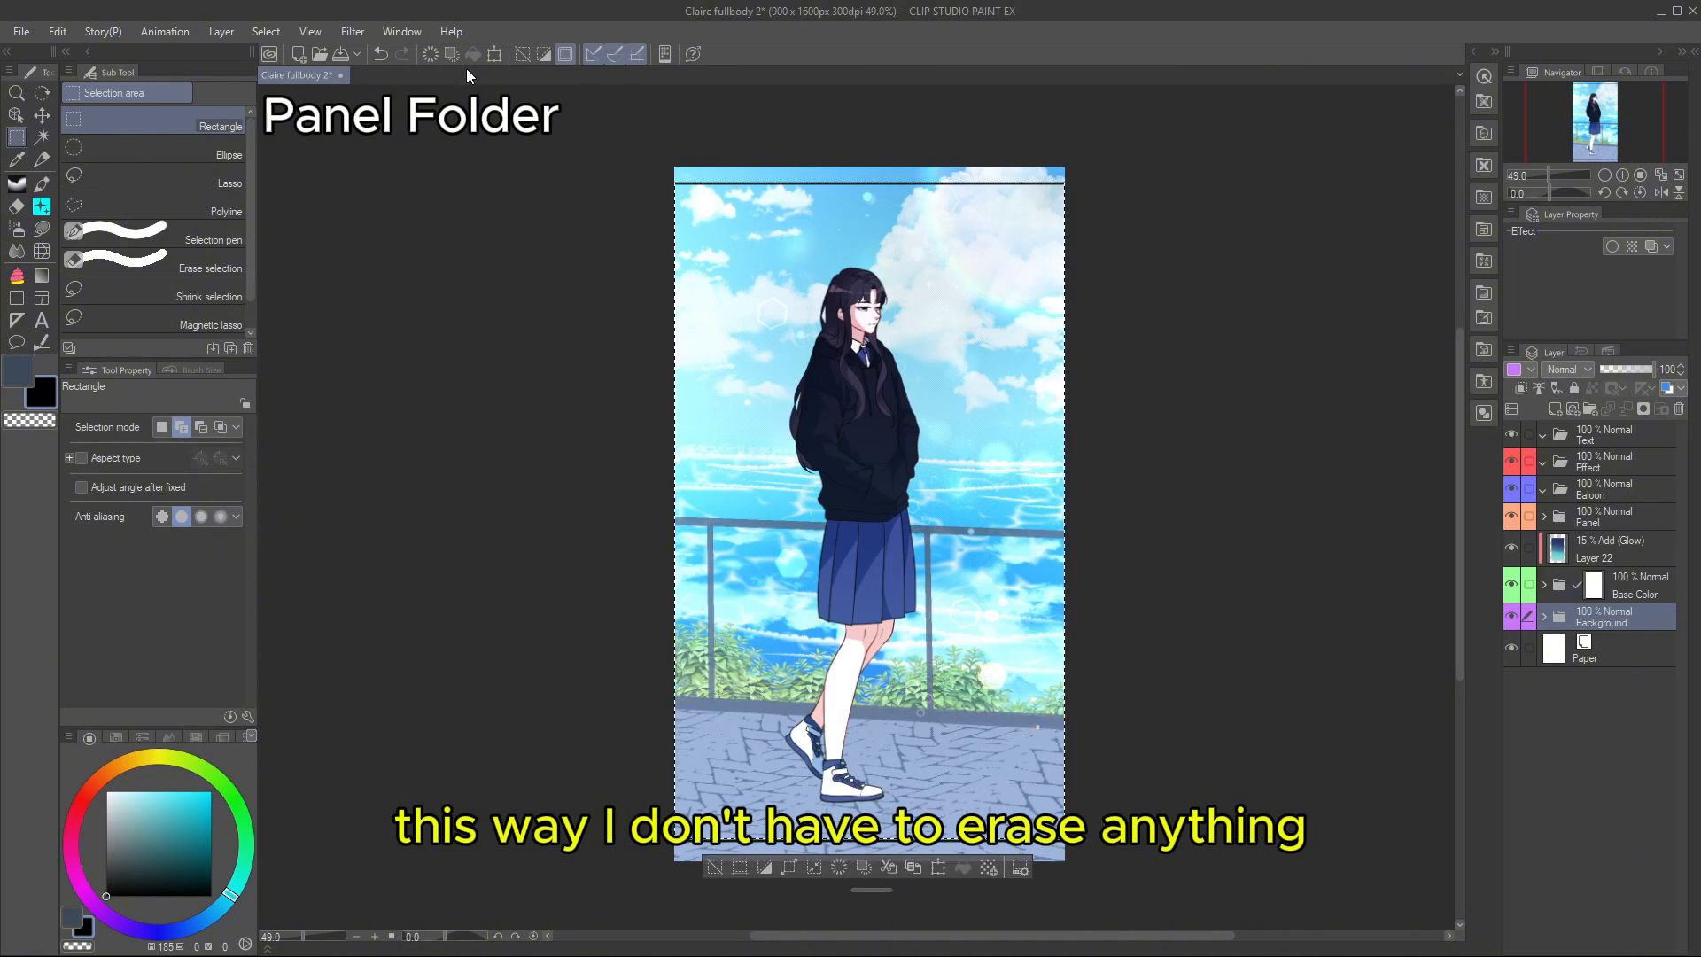
click(1642, 409)
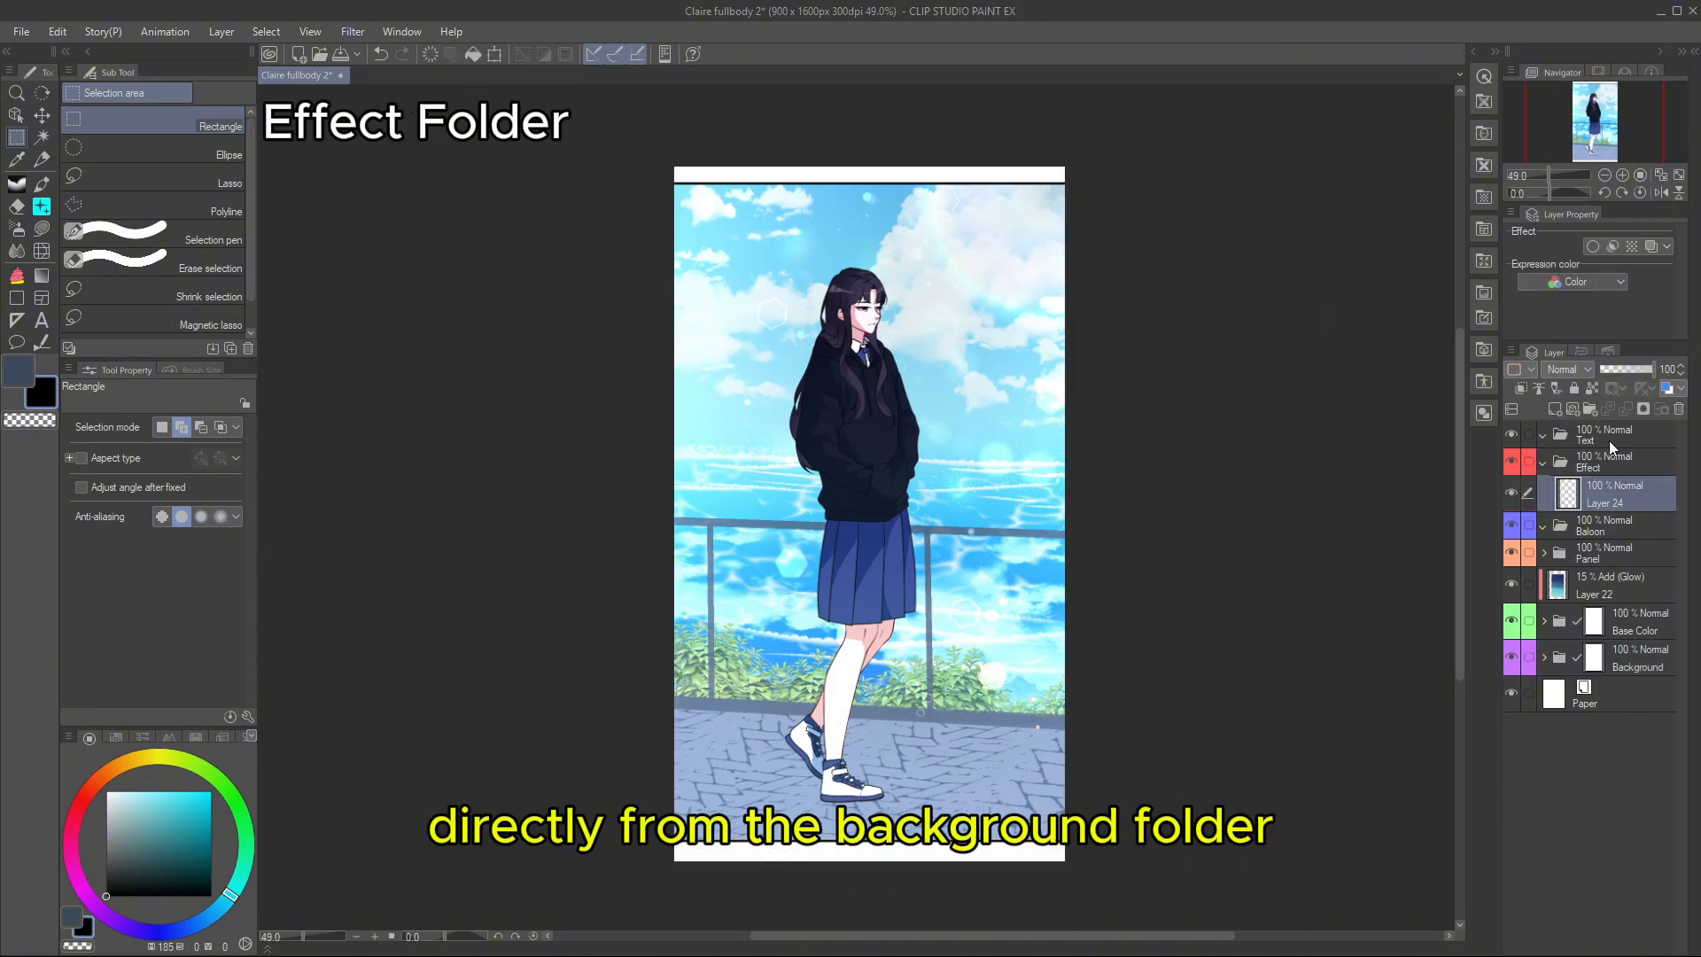
- Create Motion Effect, SFX and Flower subfolders in the Effect folder, each with its own raster layer
click(1630, 487)
click(1557, 517)
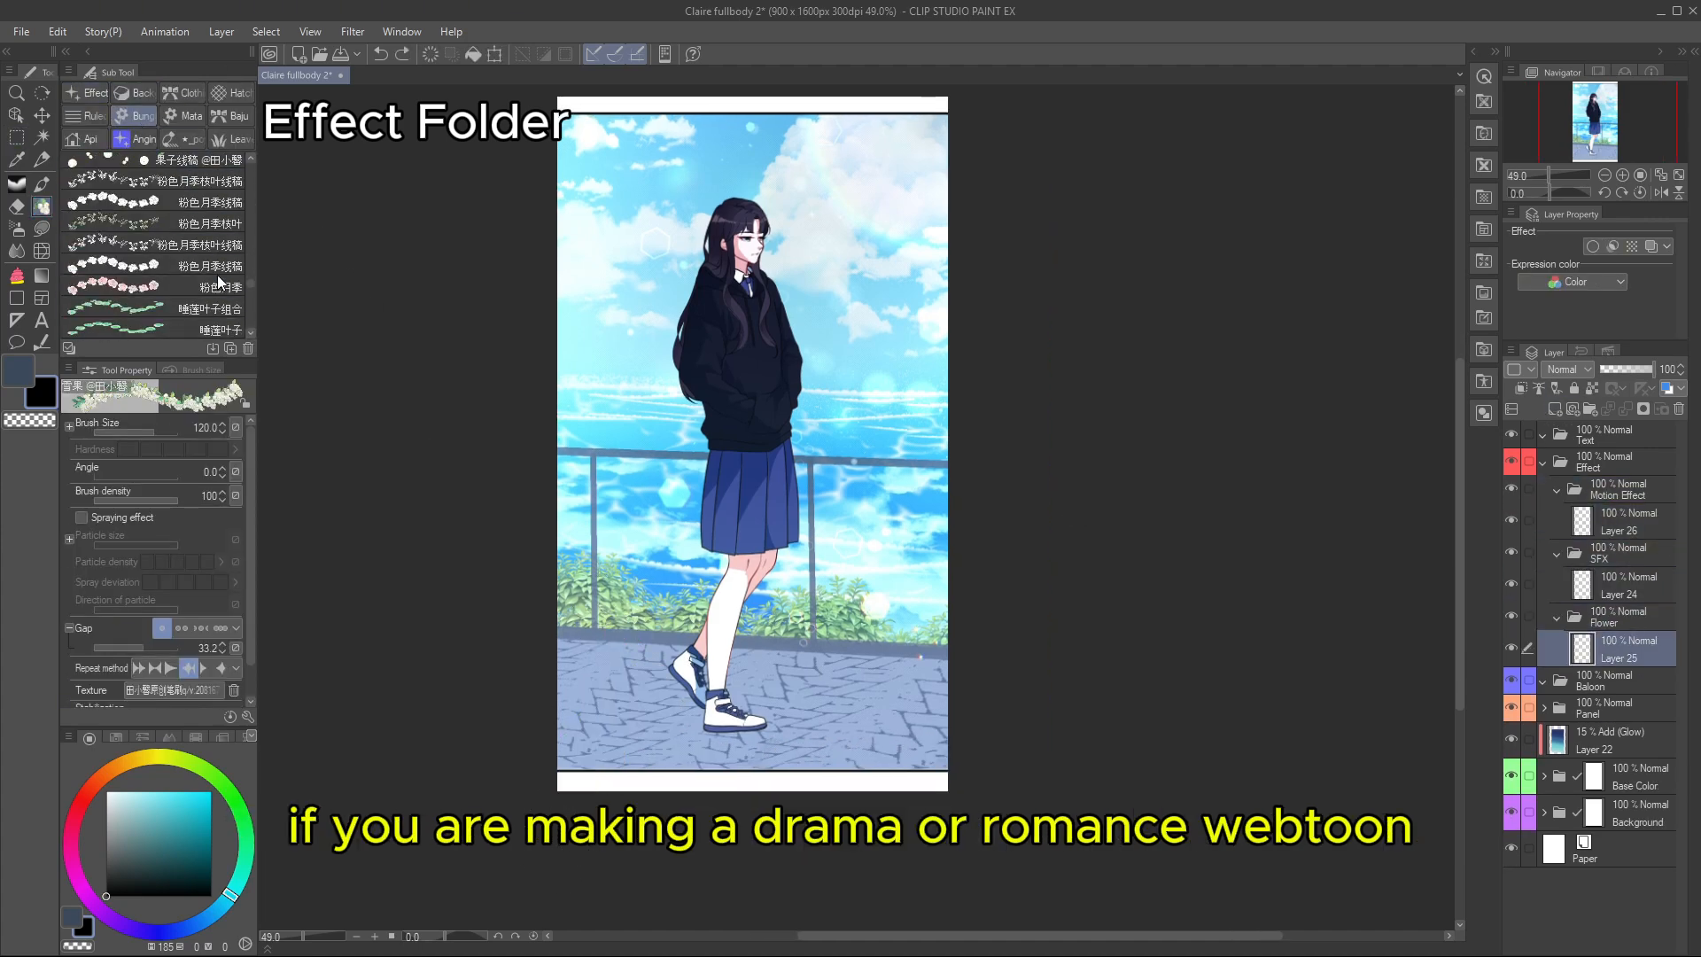
- Paint flower branches on the Flower layer in the panel's lower-left and upper-right corners, using brush size 600 for the large leaves
drag(611, 744, 620, 803)
key(ctrl+z)
key(])
key(])
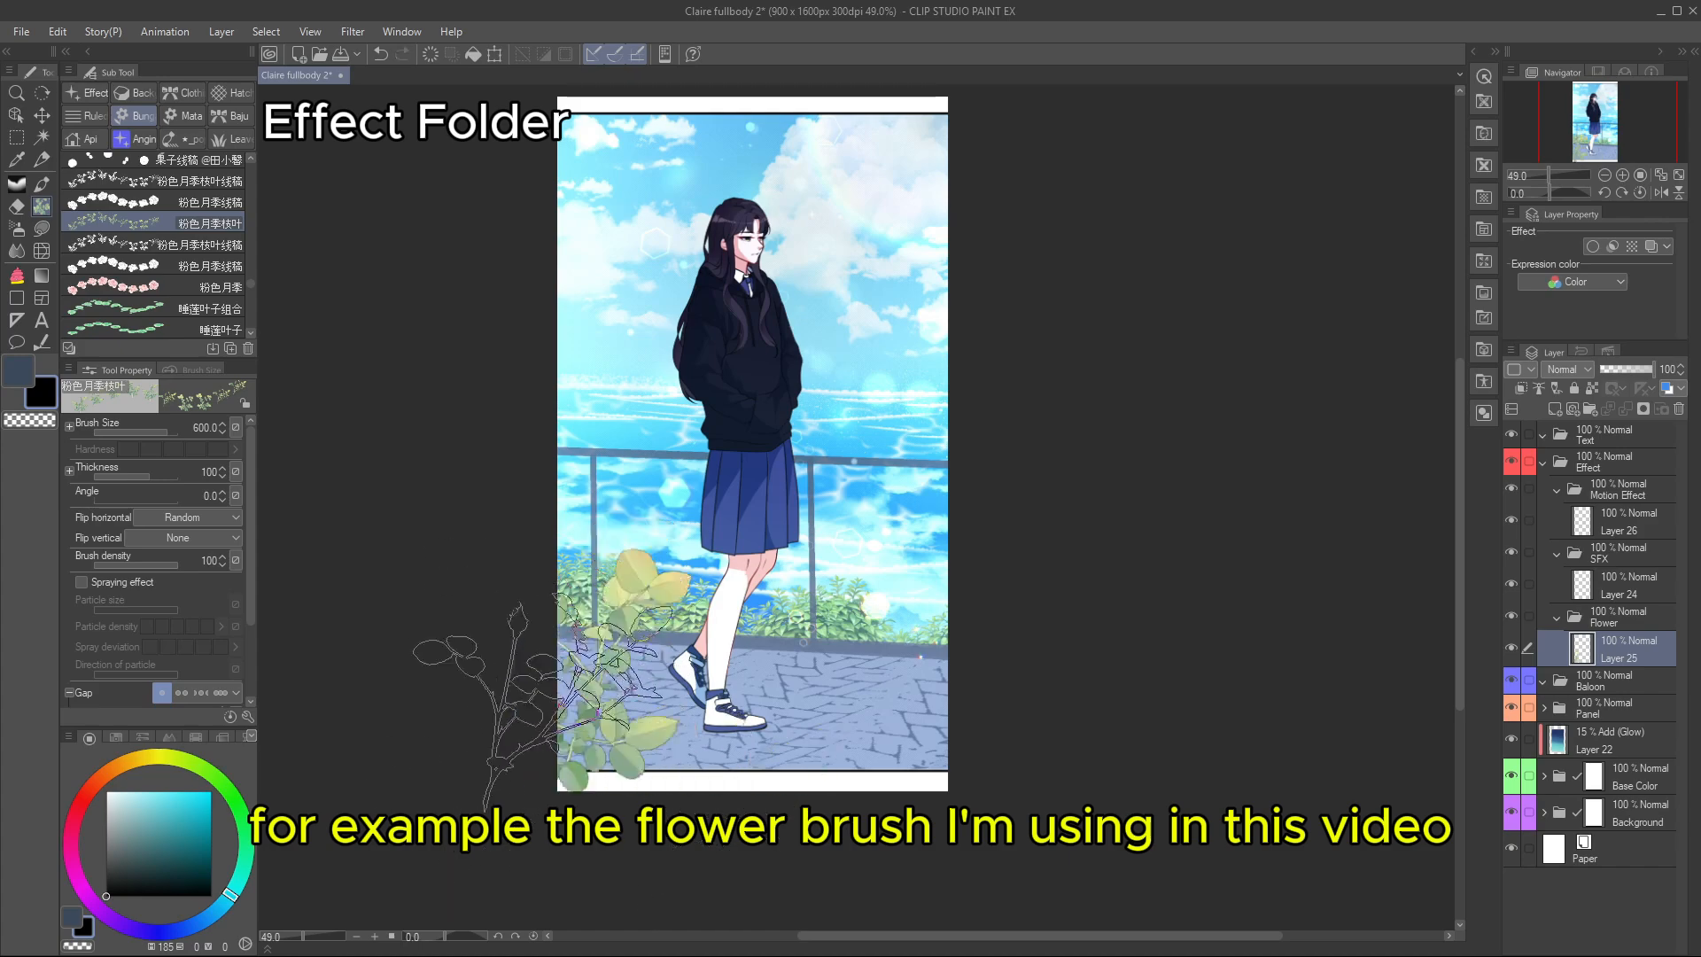
drag(553, 726, 638, 771)
click(1660, 192)
click(1678, 192)
click(1661, 193)
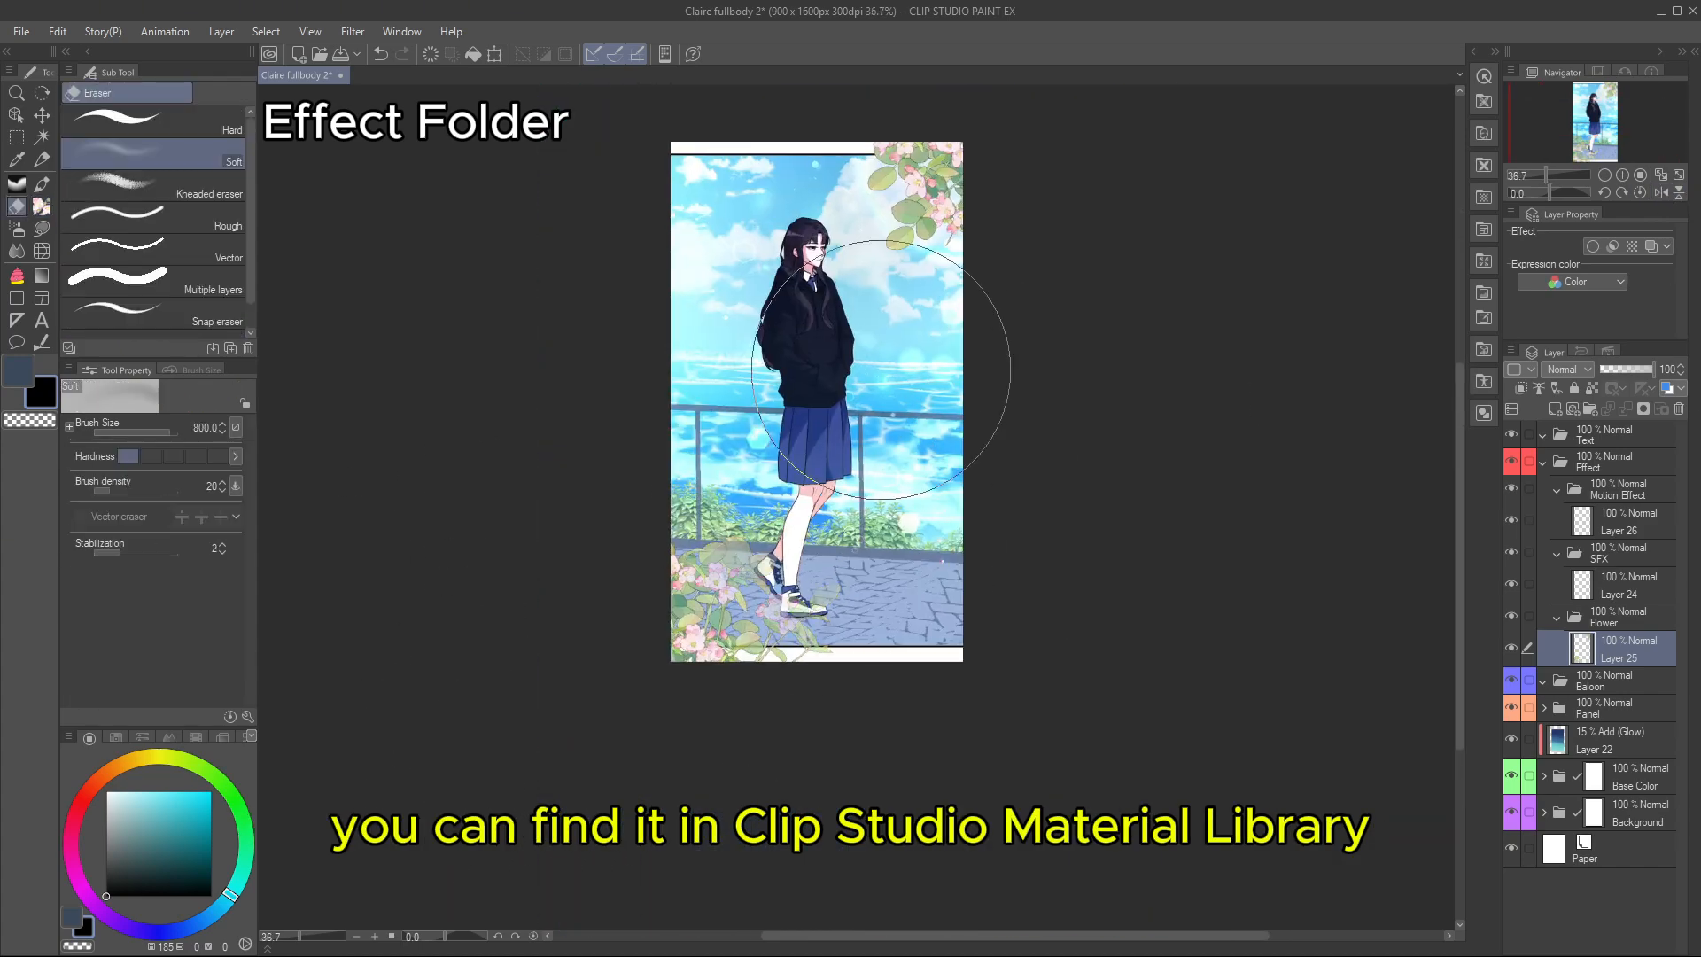
- Add the sound-effect text "DRAP-" beside the character's head with the SFX text preset
click(204, 148)
click(227, 175)
click(659, 356)
text(DRAP-)
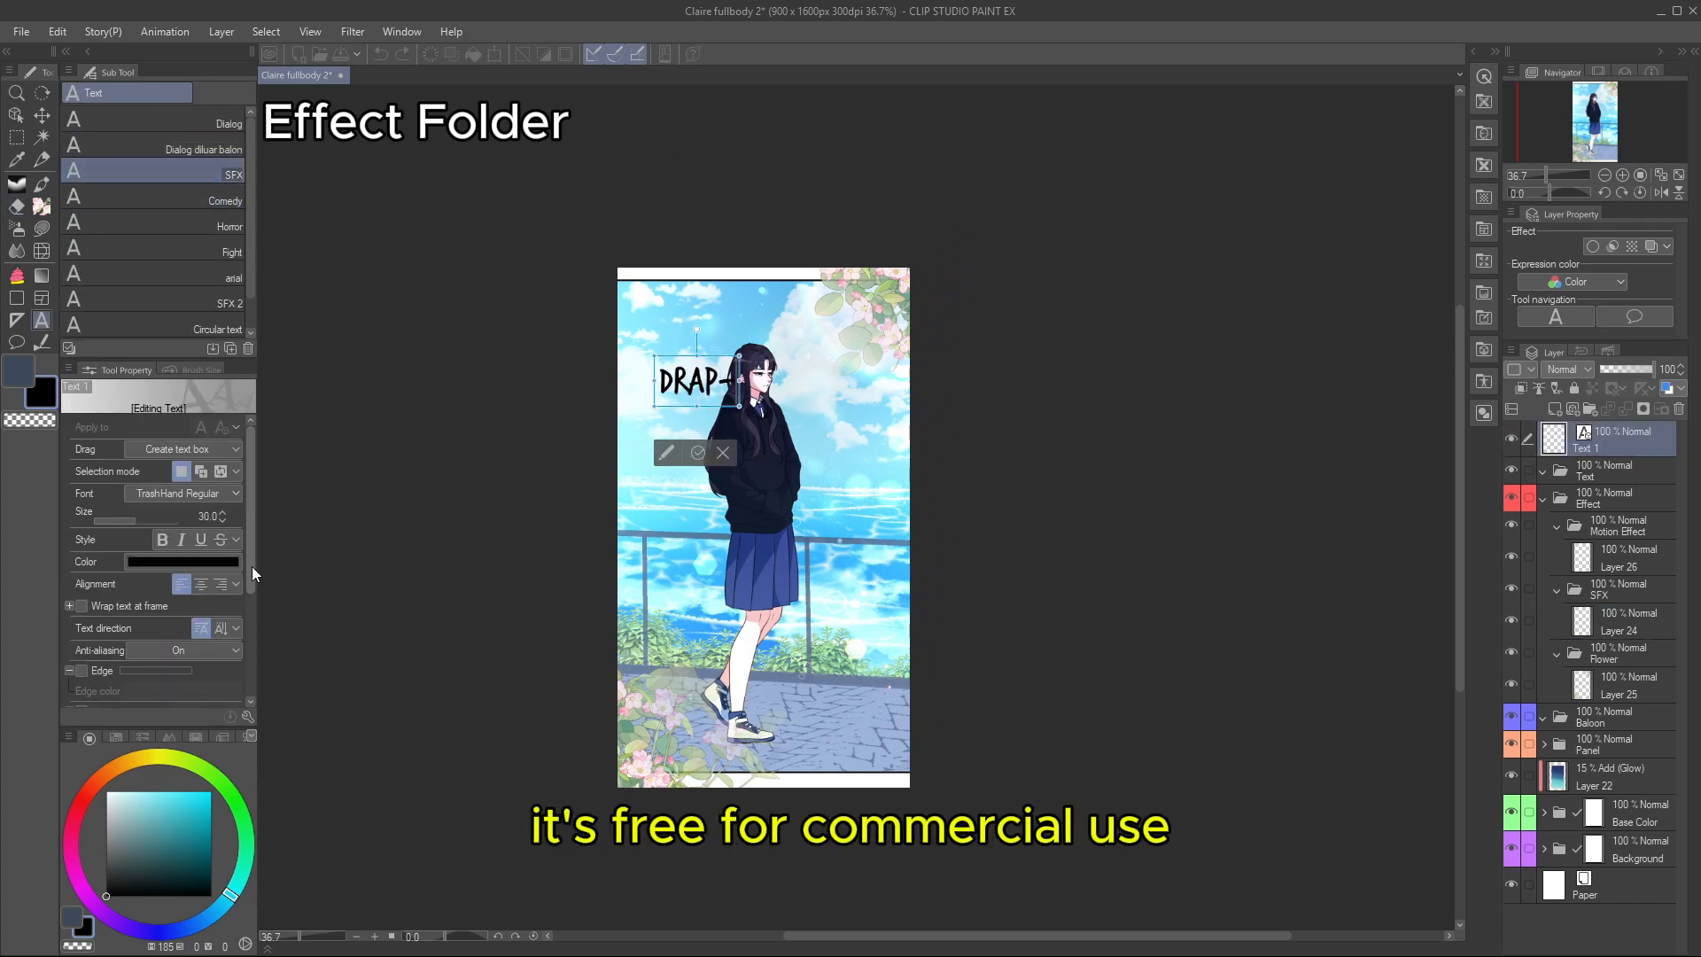
- Select the whole "DRAP-" text and recolor it dark blue
scroll(188, 452, down, 3)
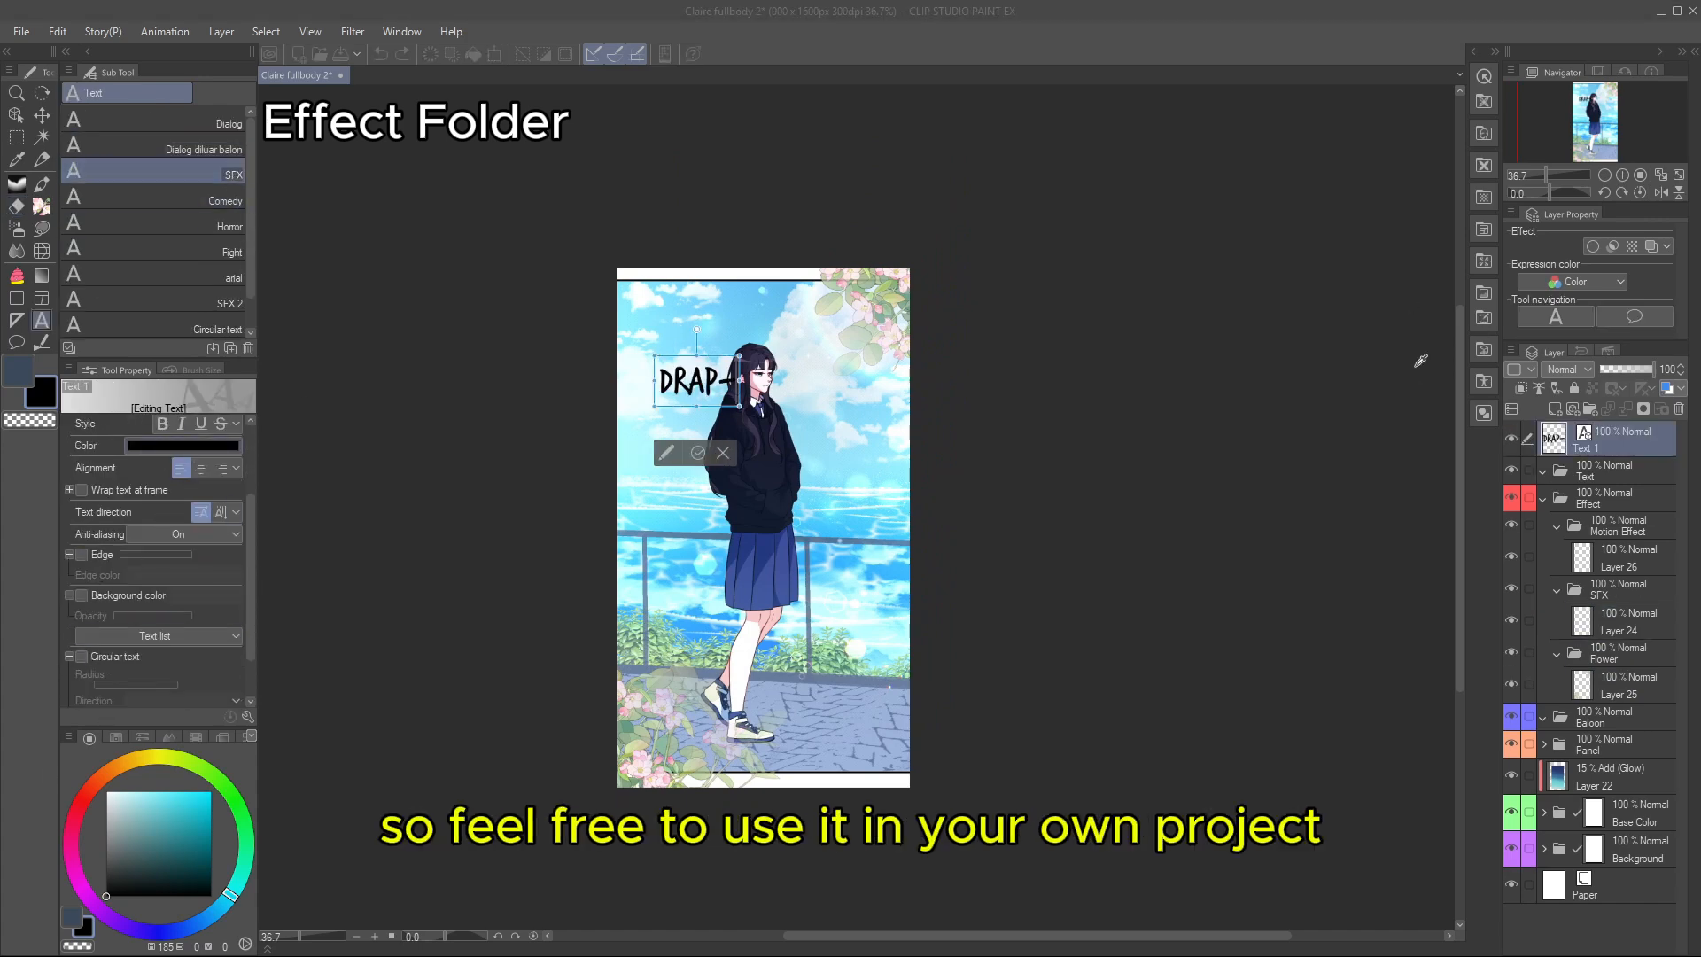
scroll(702, 384, up, 3)
drag(774, 369, 580, 368)
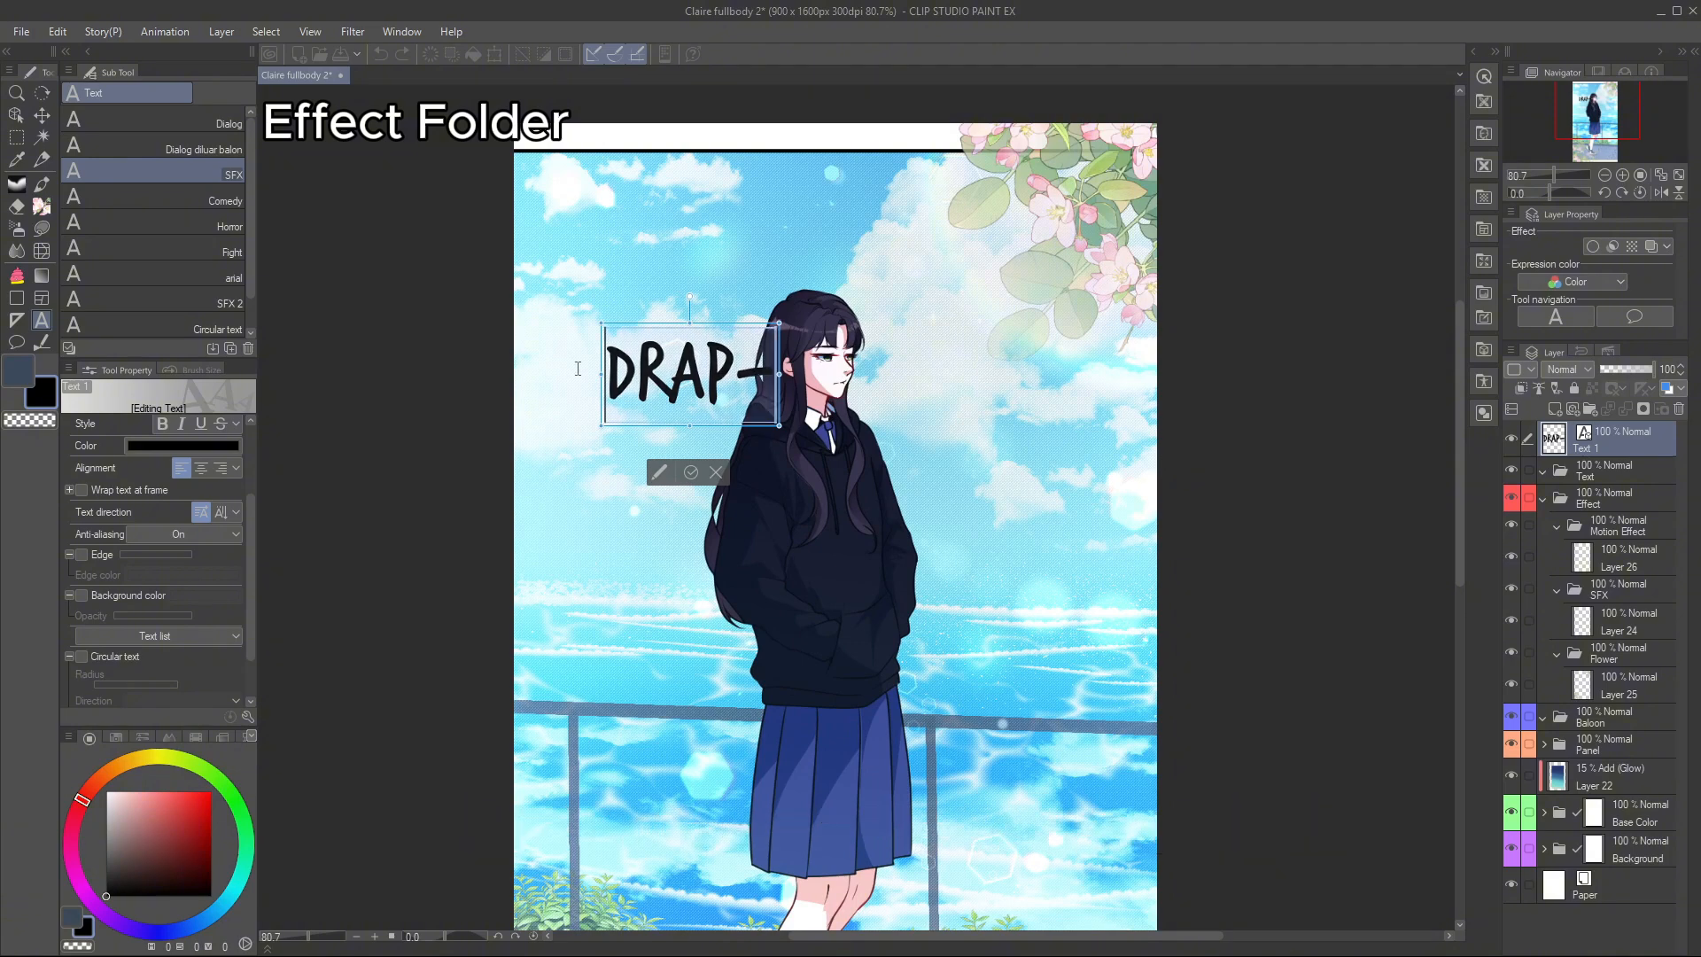
click(1375, 321)
click(1428, 332)
click(1430, 329)
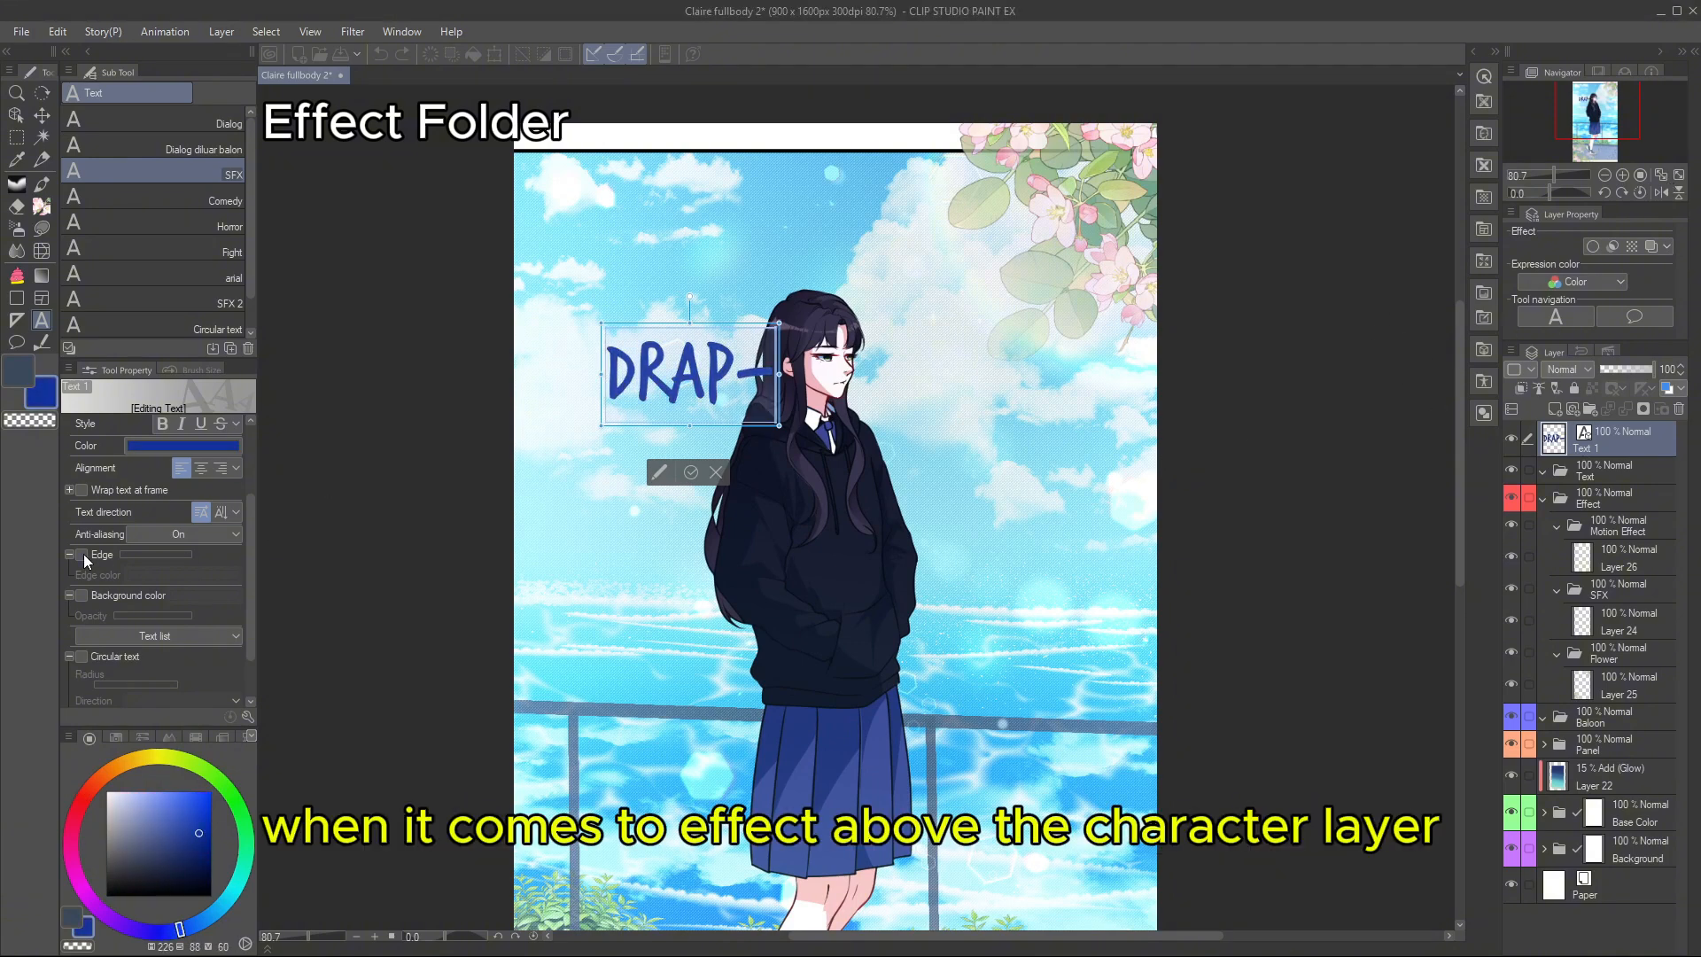
- Give the "DRAP-" text an edge, then enable circular text and increase its radius
click(81, 555)
click(236, 552)
click(237, 552)
scroll(190, 575, down, 1)
click(82, 621)
drag(113, 649, 149, 646)
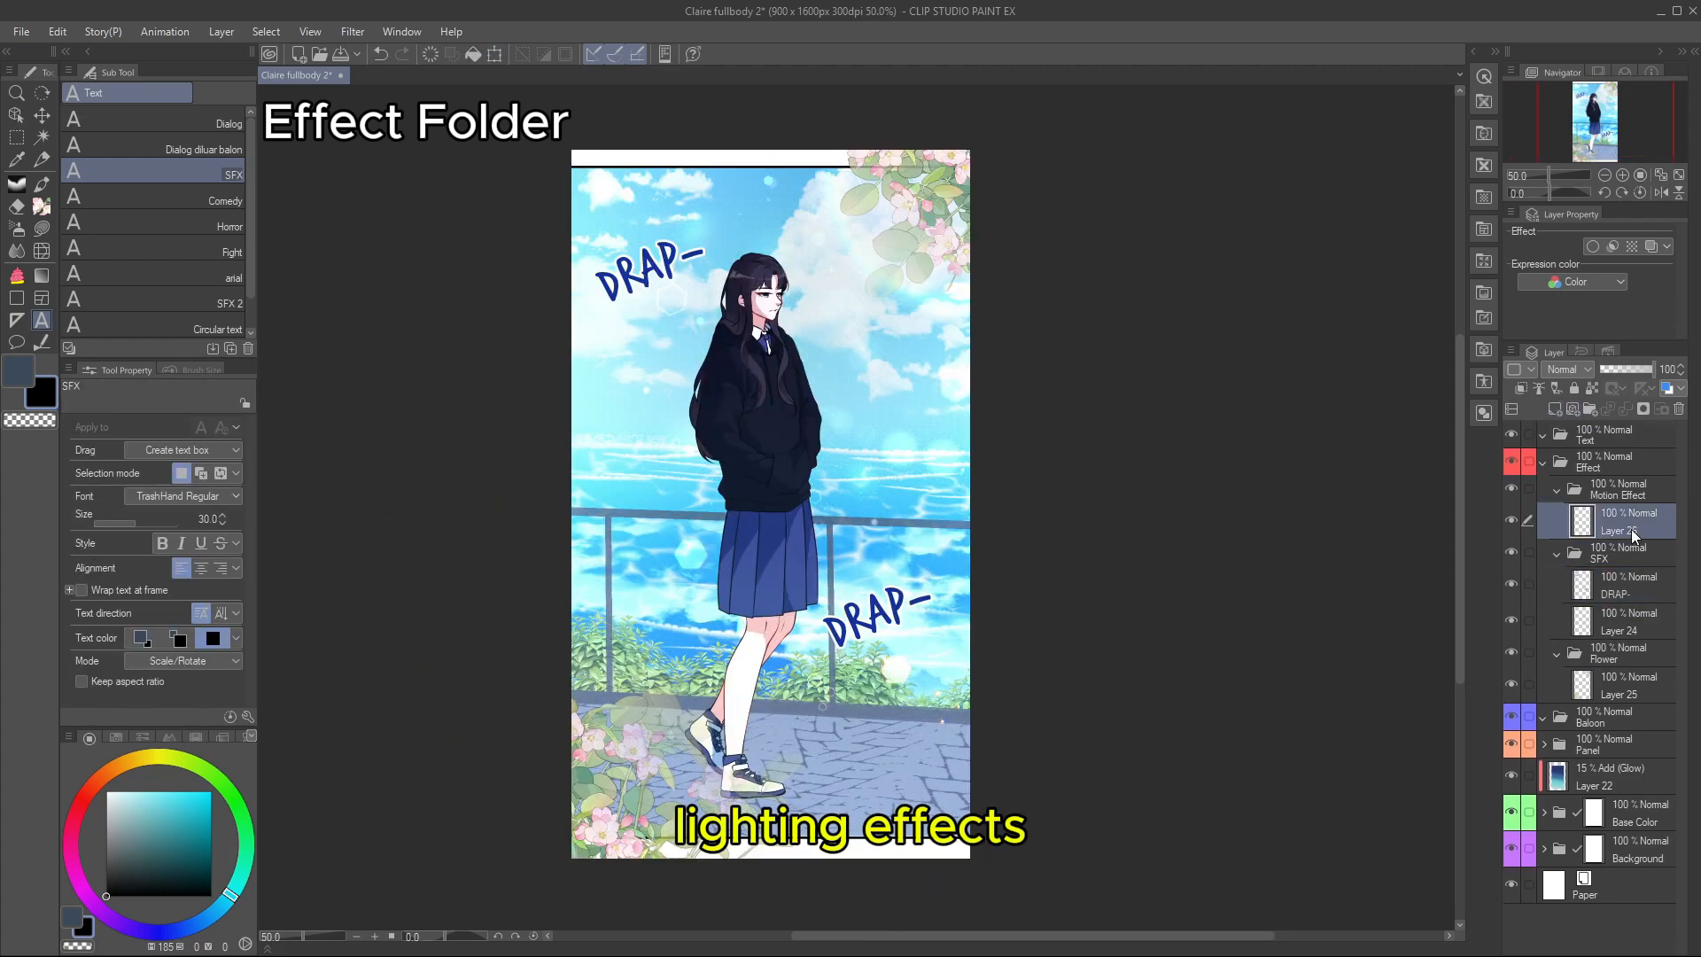
- Draw motion lines behind the character's back on the Motion Effect layer with the Line Art pen at size 6 and add a border effect
key(p)
click(232, 269)
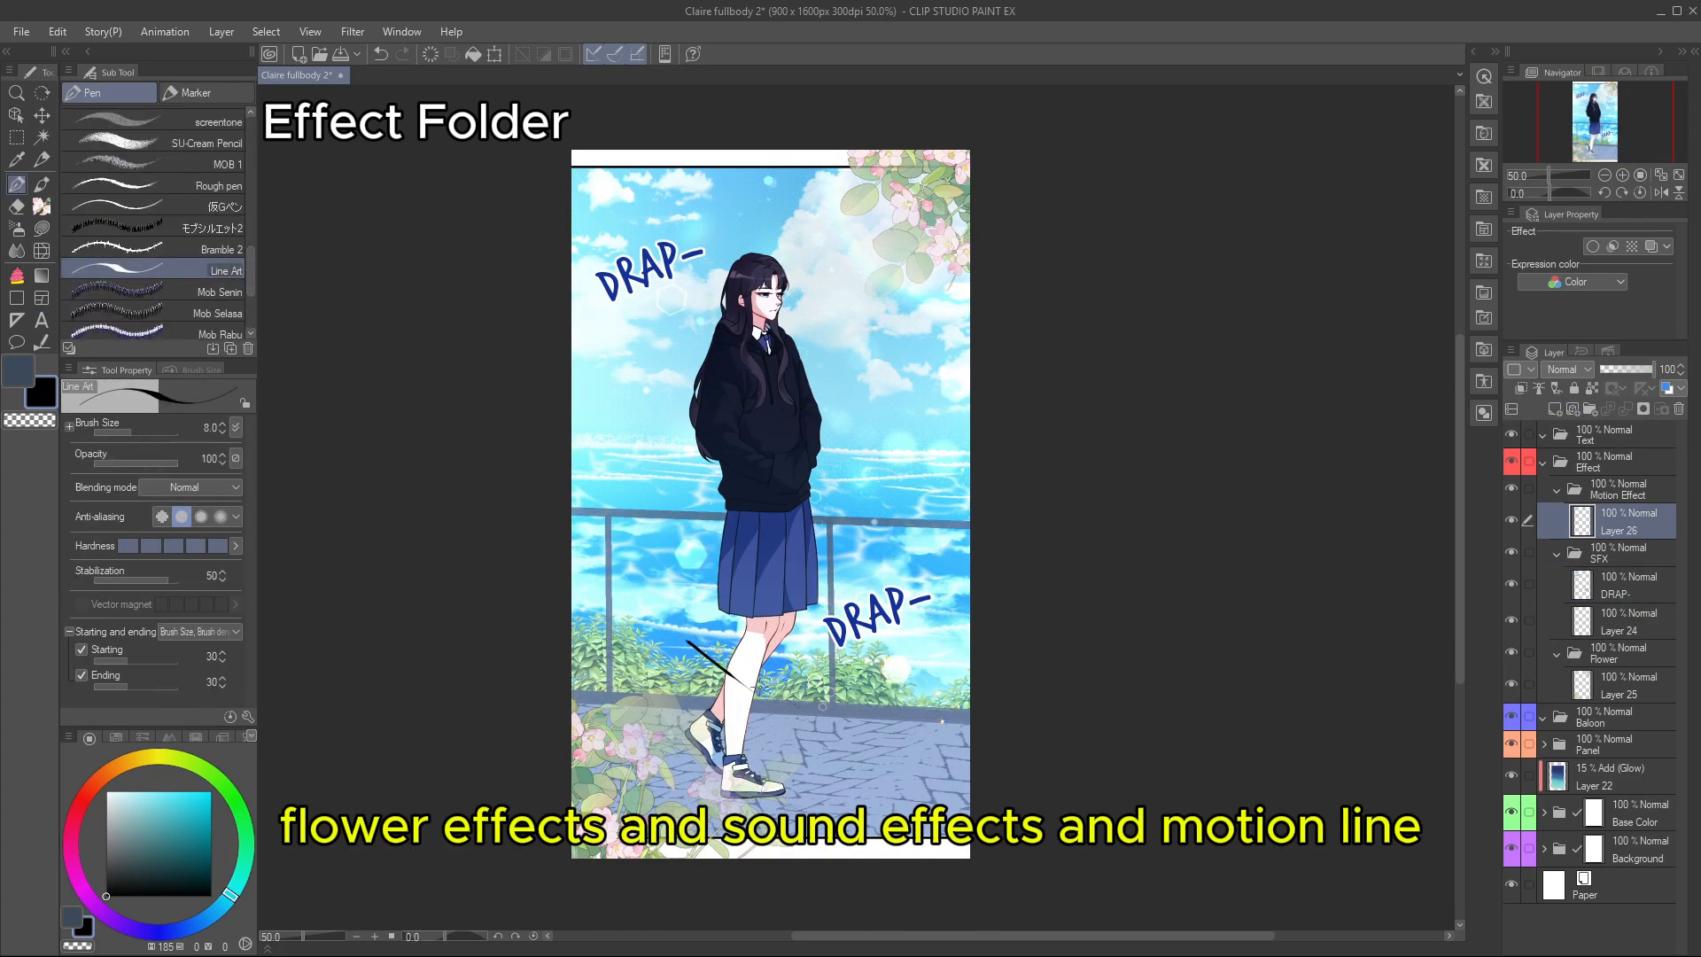
key(ctrl+z)
key(bracketleft)
key(bracketleft)
drag(671, 430, 720, 483)
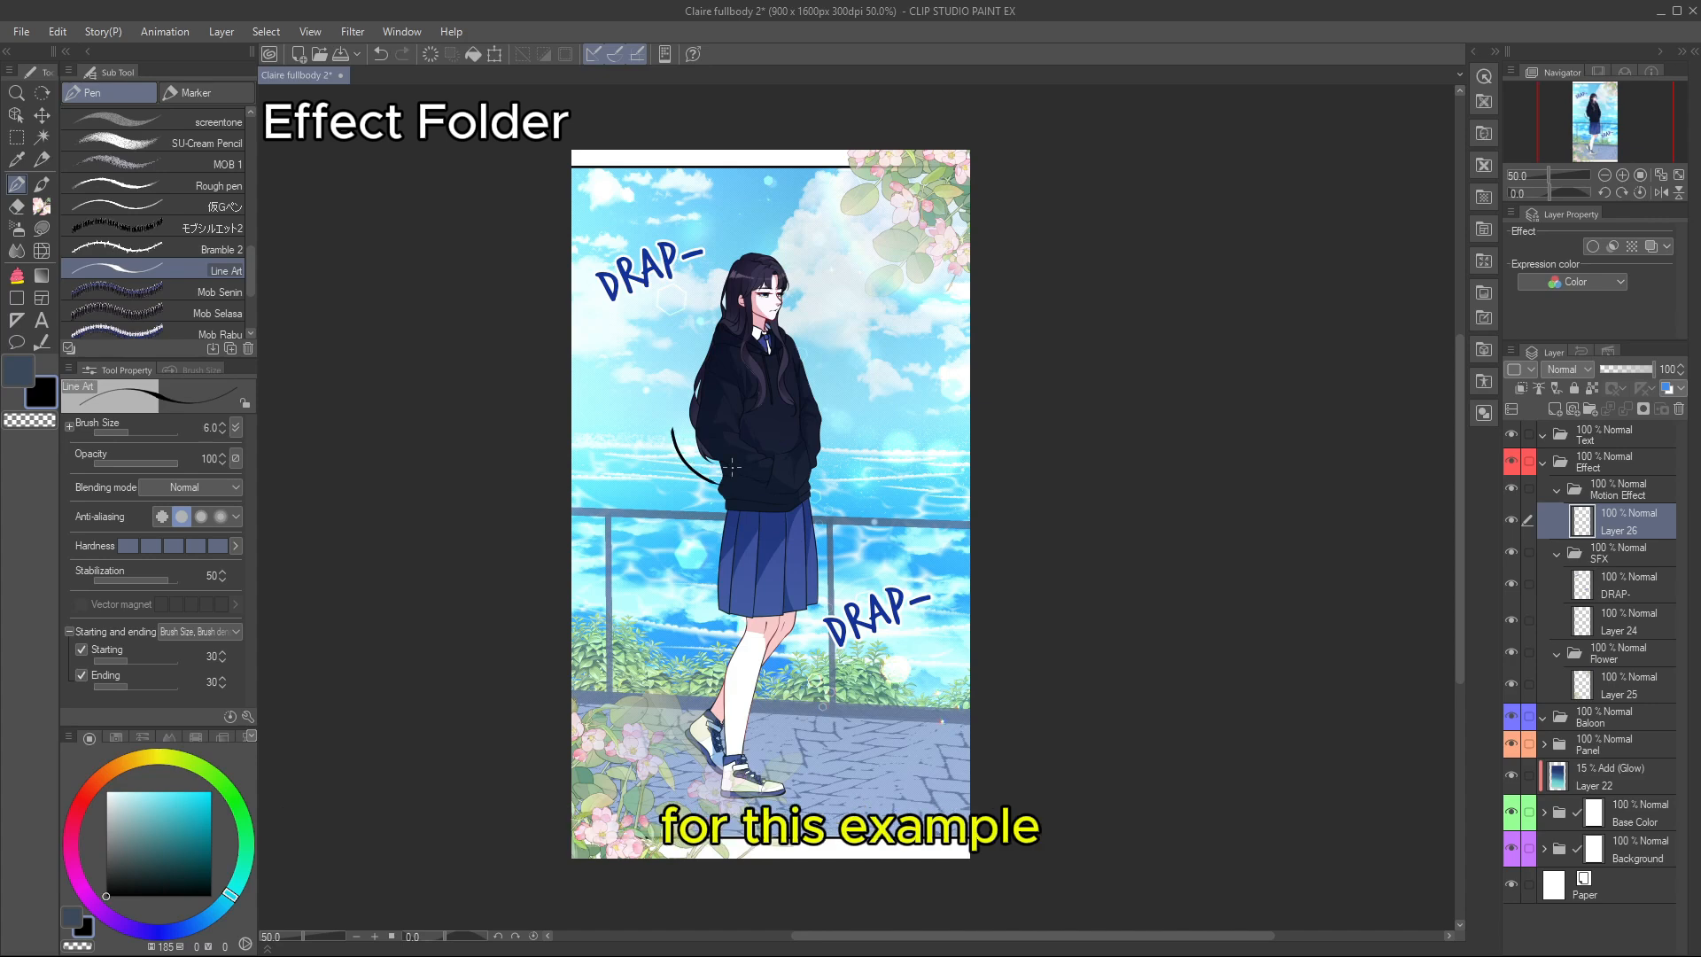
click(1591, 246)
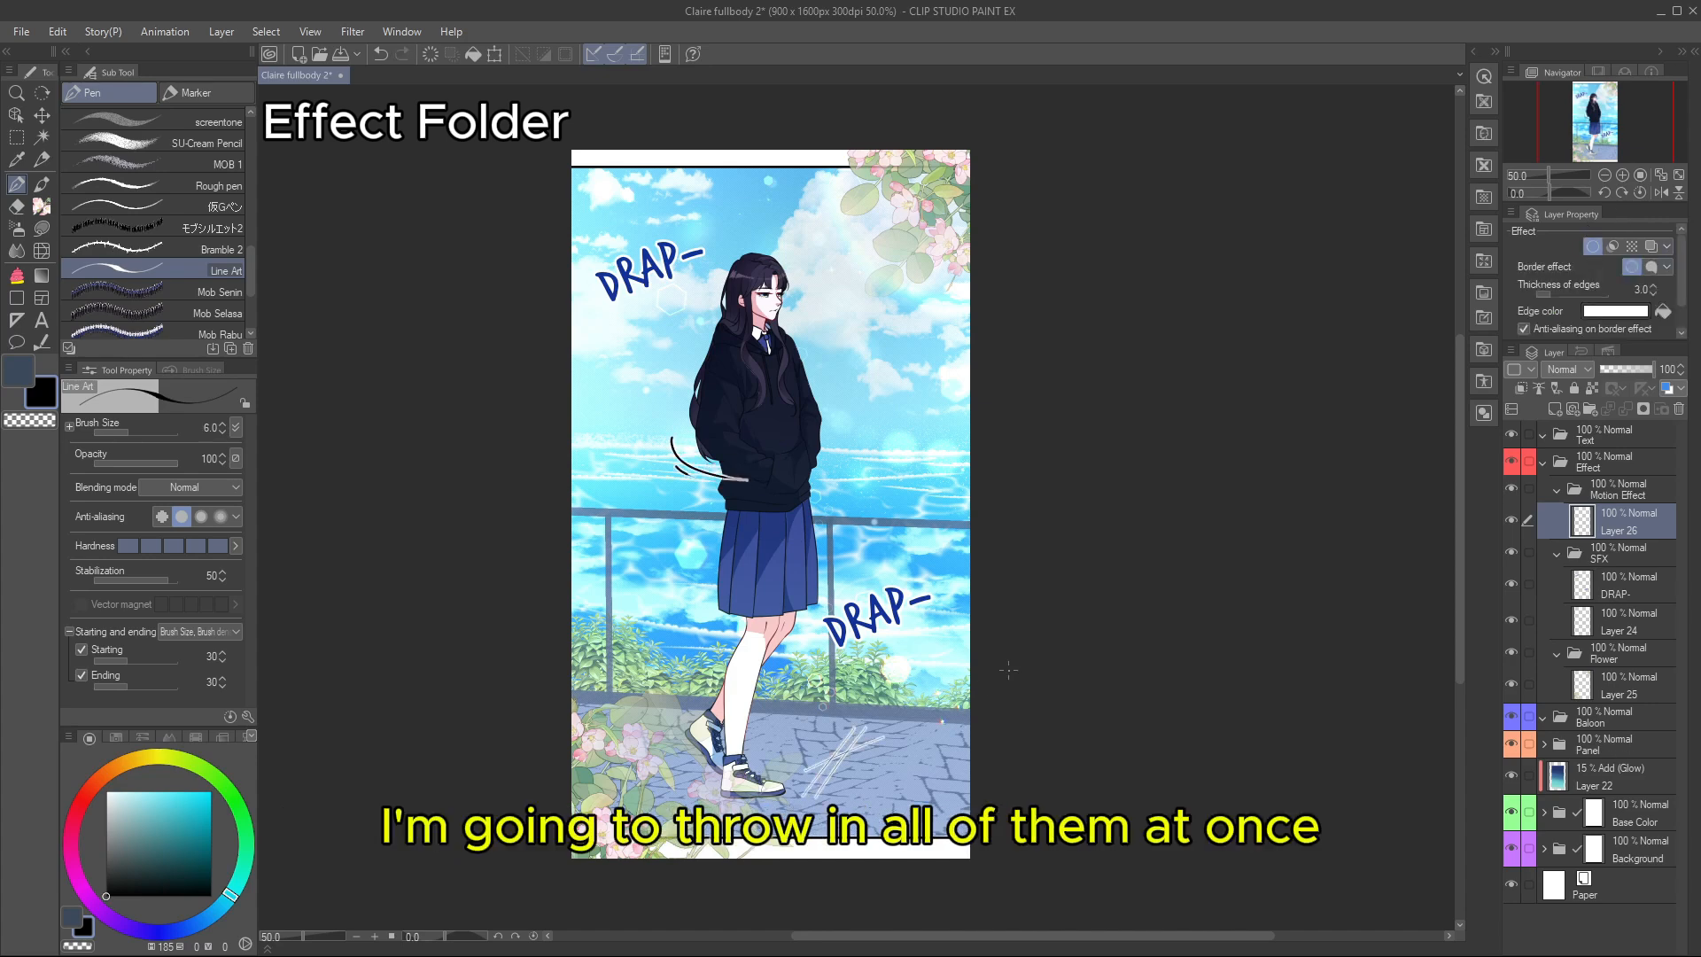
- Add a layer in the Baloon folder and draw a white rounded speech balloon with a tail beside the character's head
click(1542, 462)
click(1584, 494)
click(1554, 408)
click(17, 342)
drag(115, 801, 39, 758)
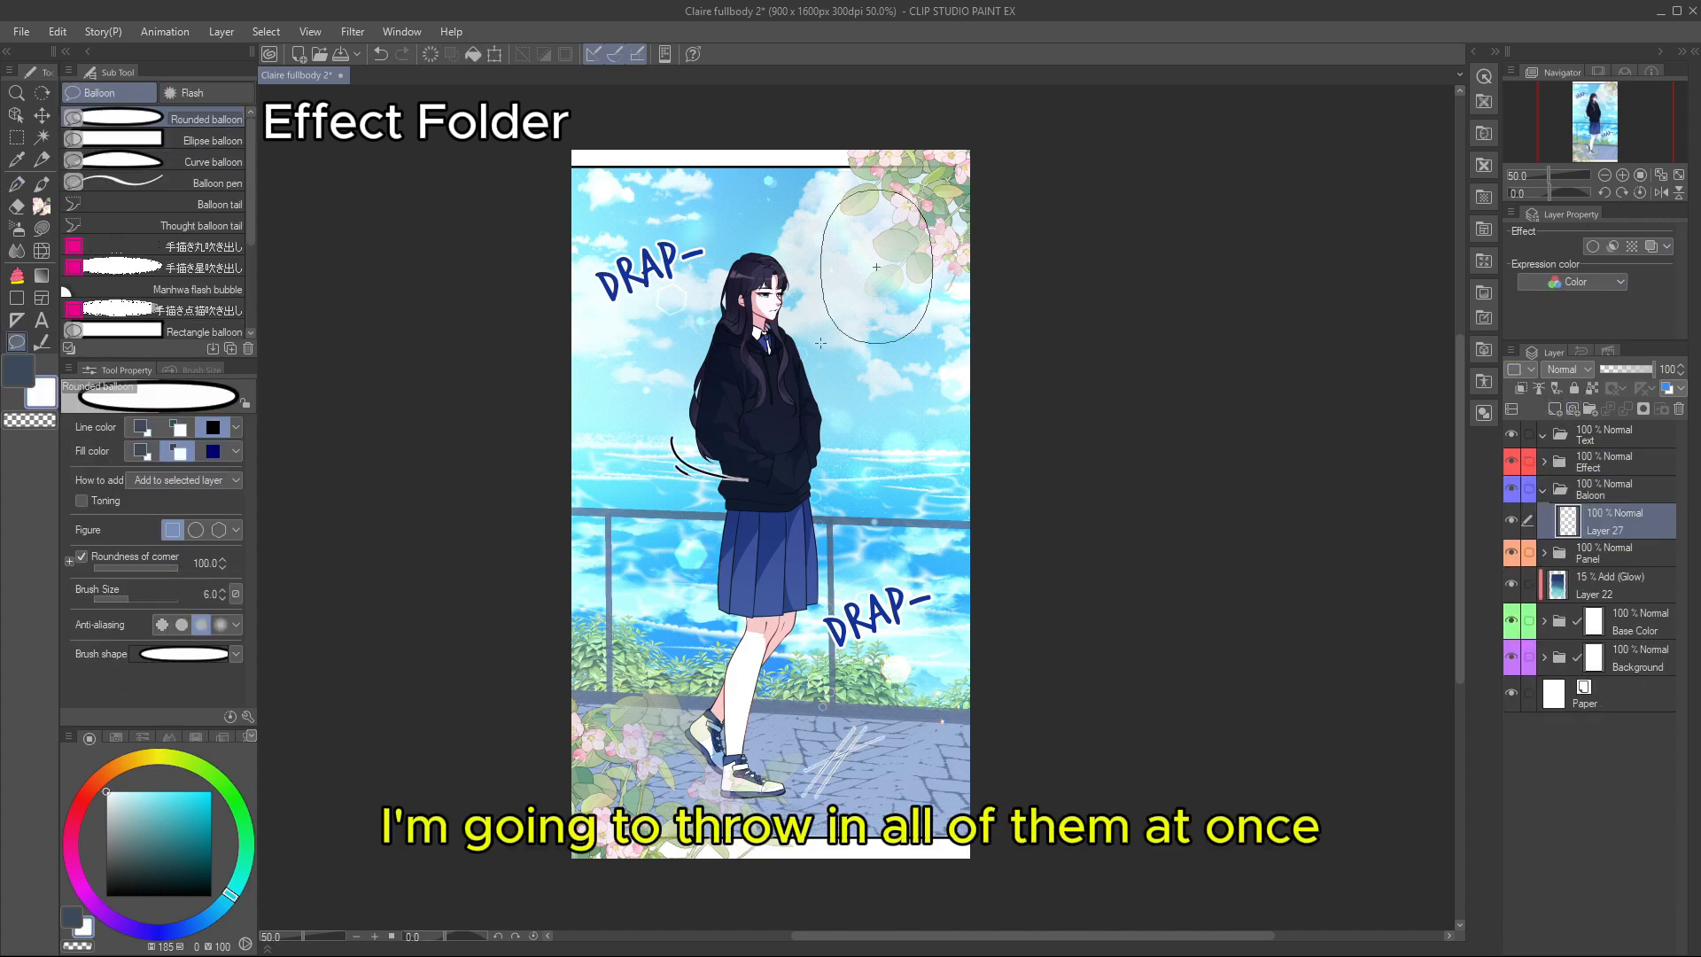
drag(820, 343, 820, 344)
drag(834, 326, 846, 364)
click(206, 204)
- Place the balloon in the Baloon folder at 80% opacity and move that folder above the Effect folder
drag(1620, 440, 1614, 528)
click(1613, 490)
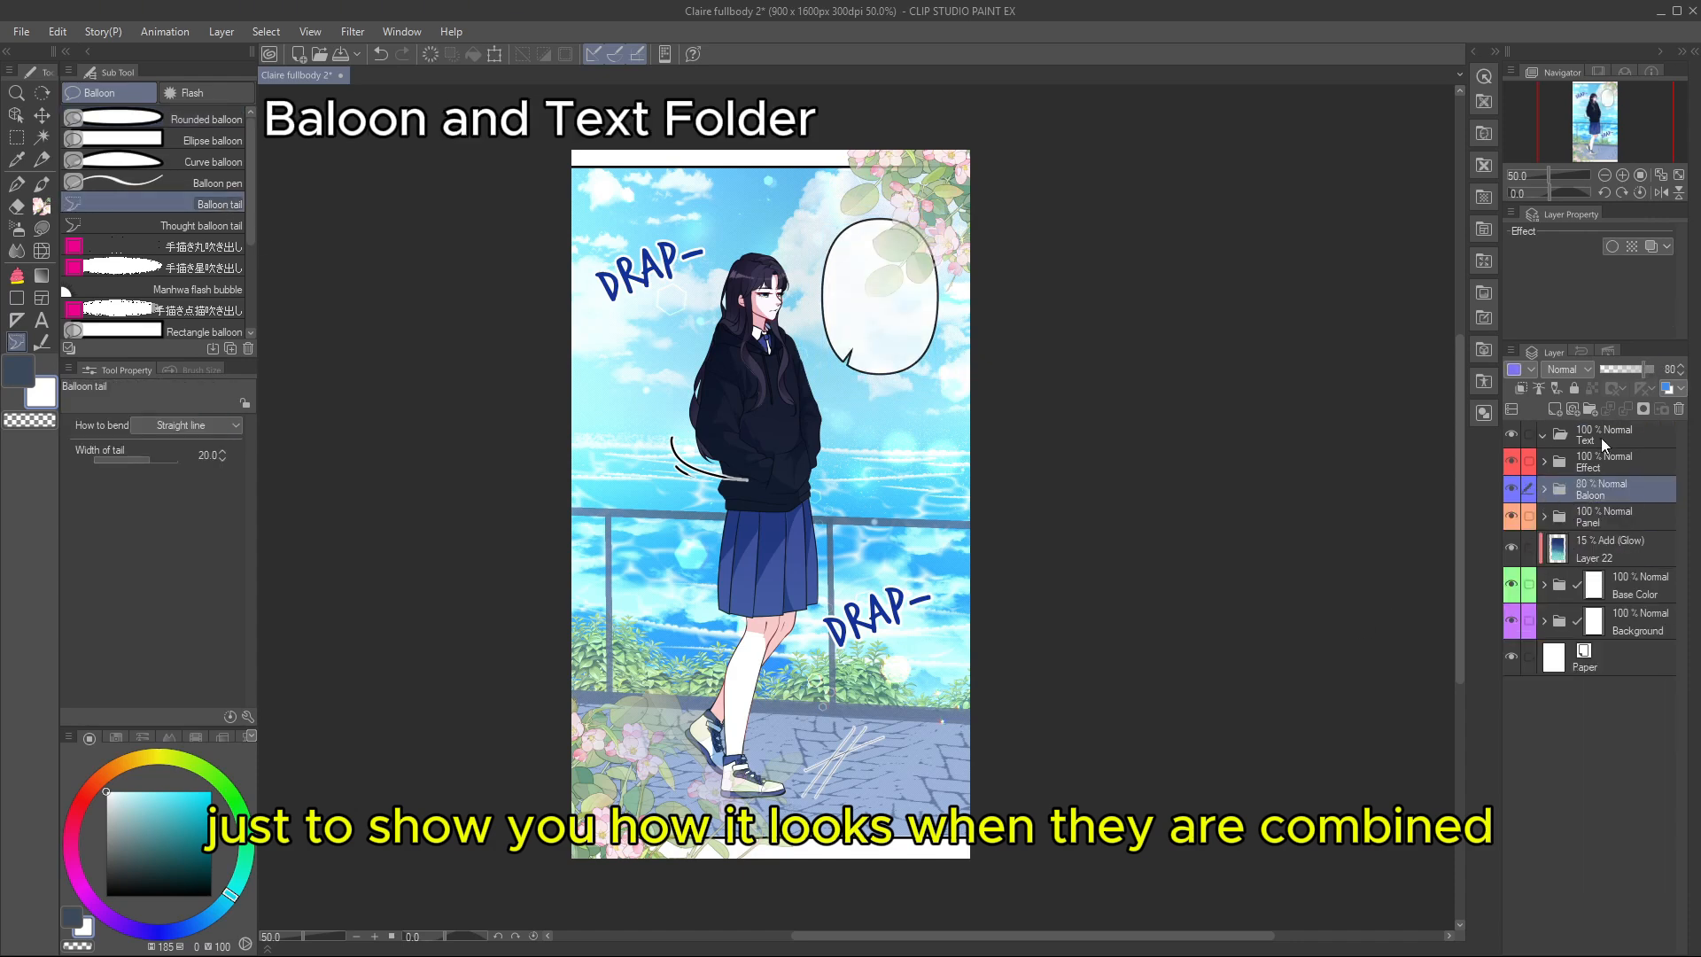
click(1594, 434)
drag(1602, 496, 1619, 459)
- Add a layer in the Text folder and enter the two-line dialogue "SEE YOU LATER~" inside the balloon with the Dialog preset
click(1542, 436)
click(1554, 408)
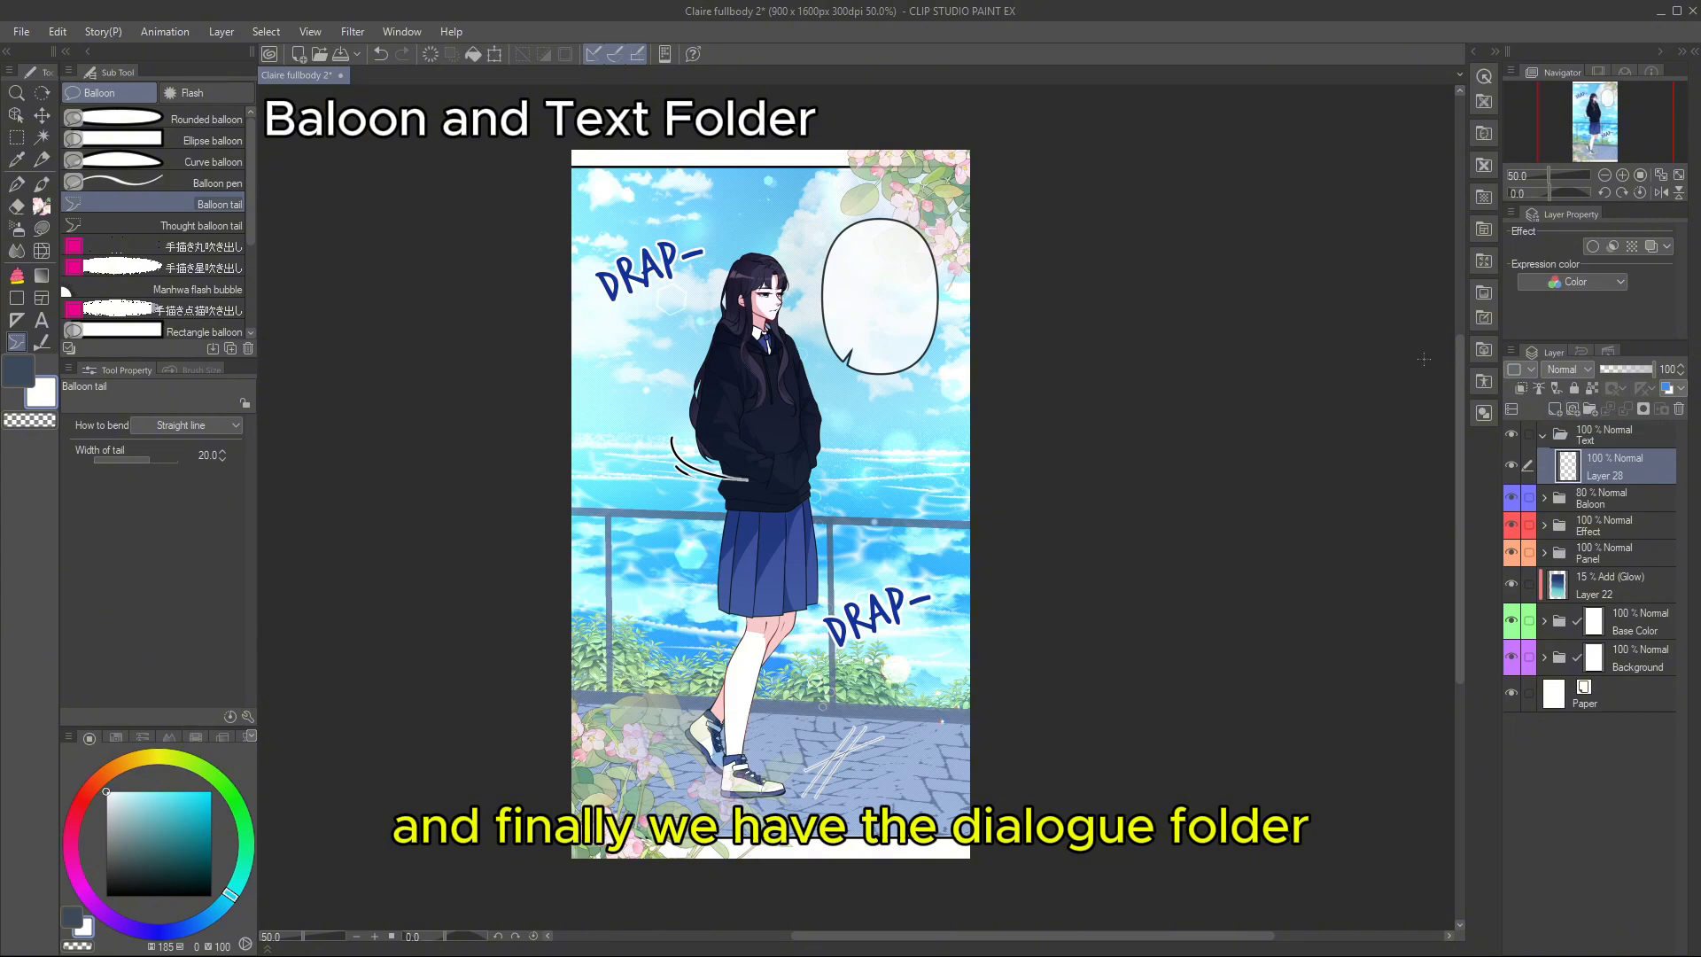
key(t)
click(155, 123)
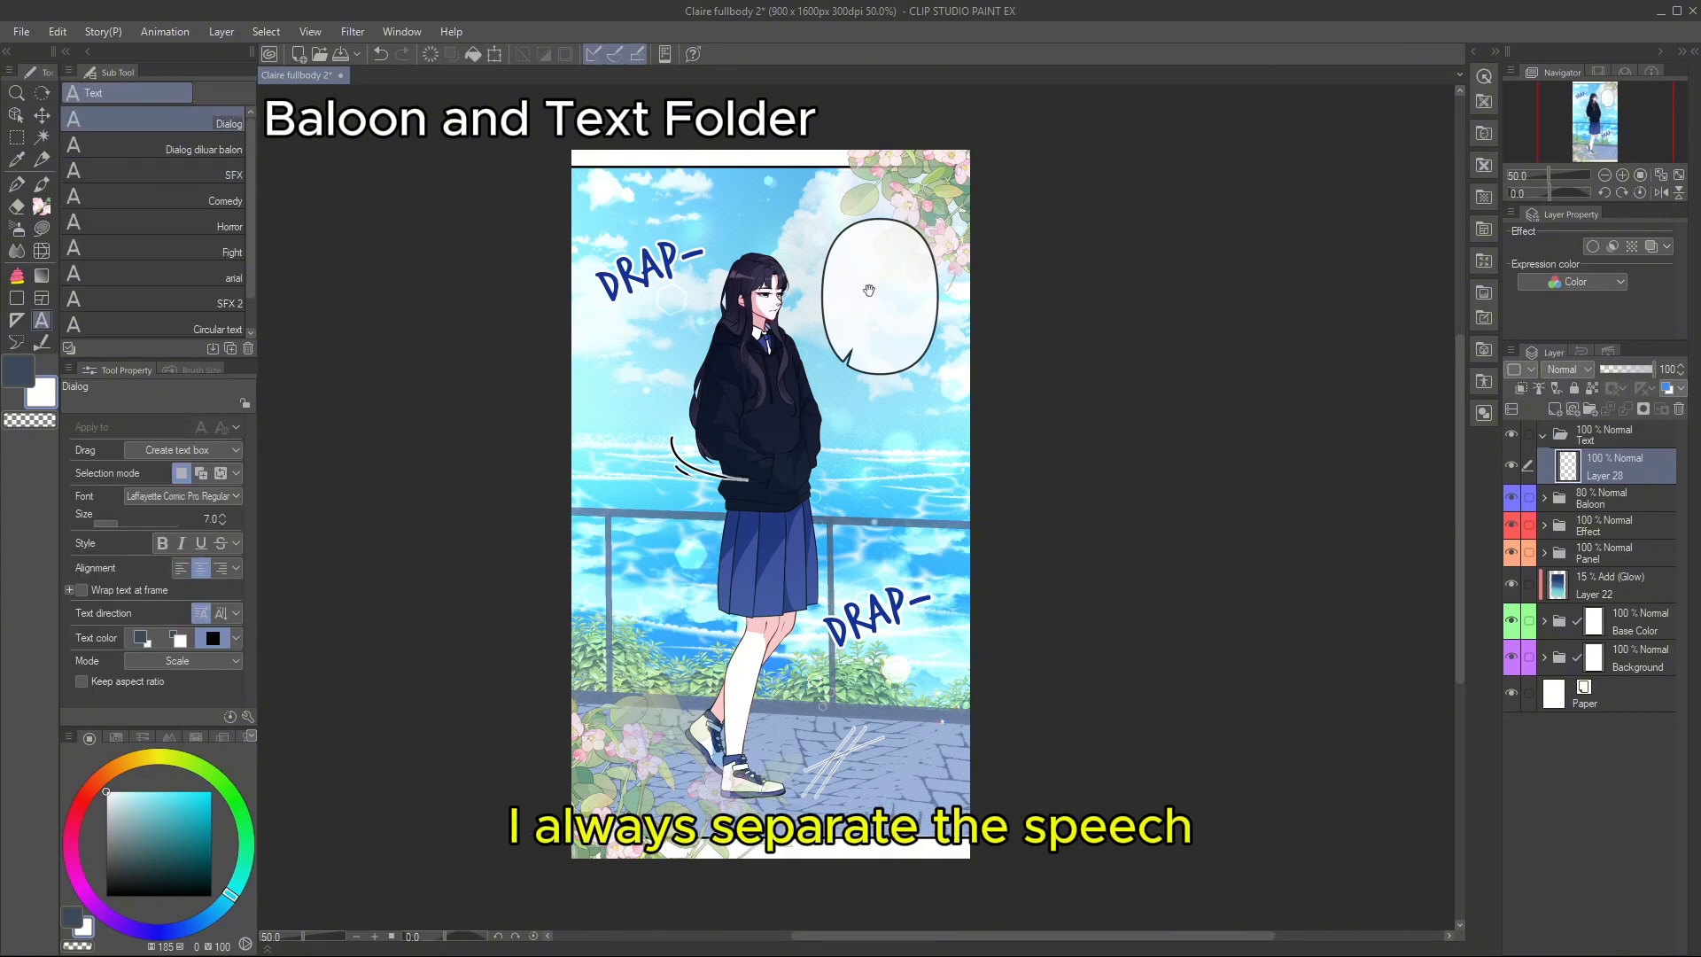
click(868, 290)
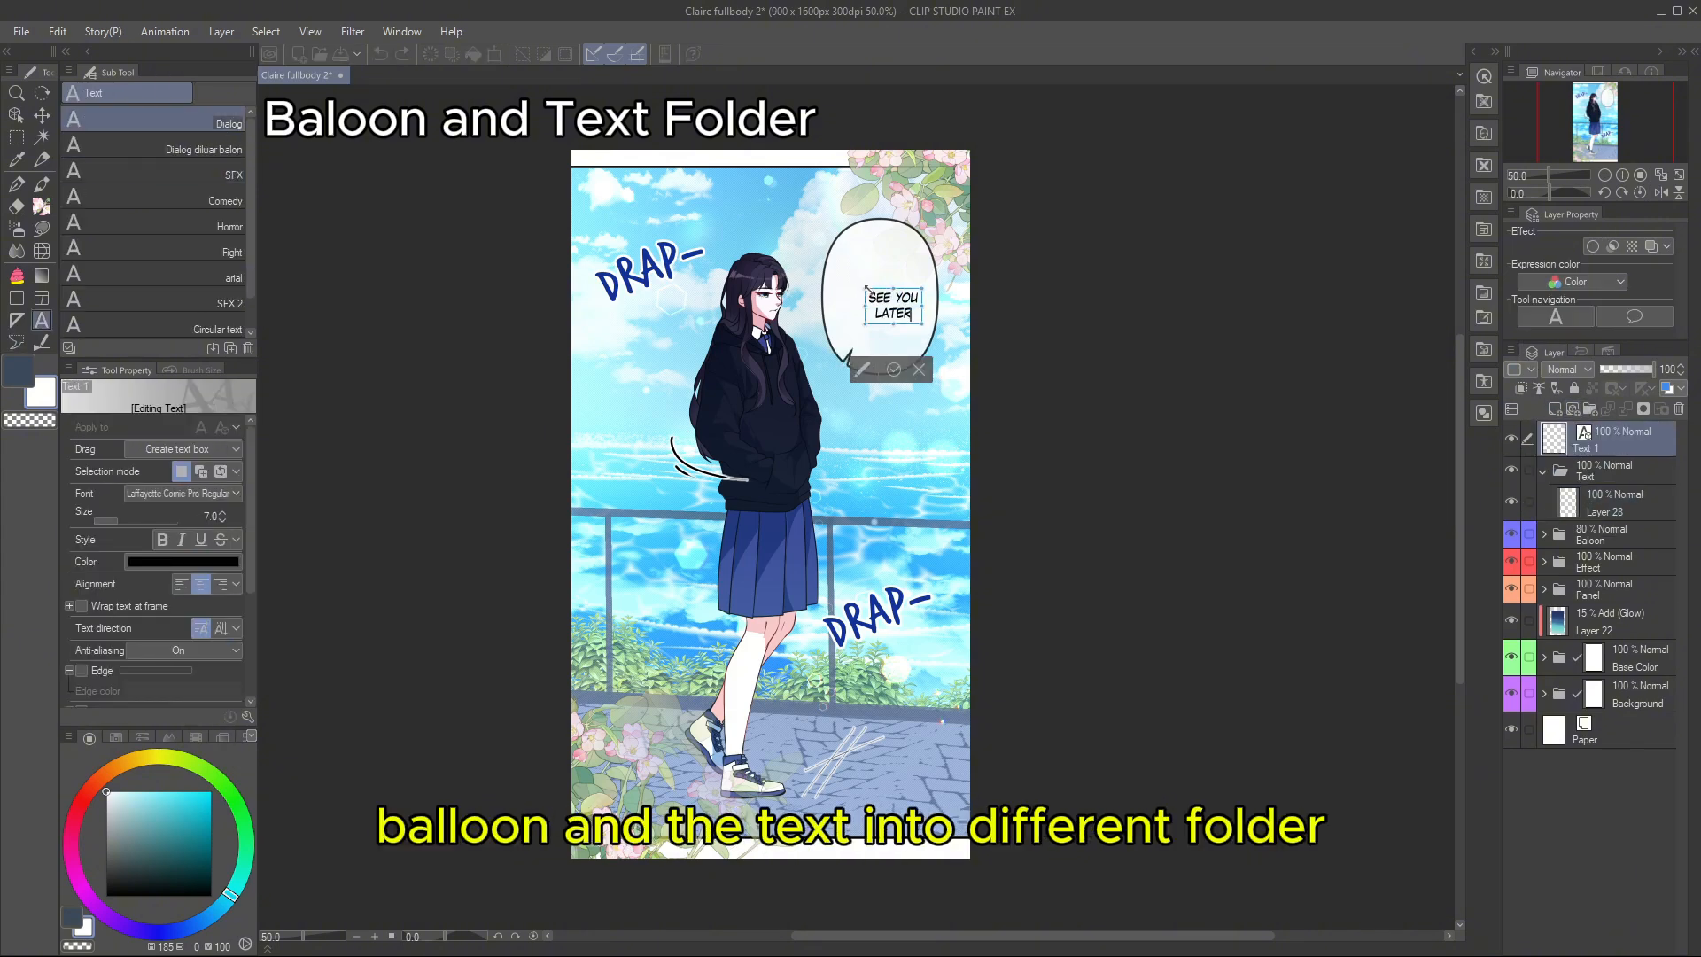
text(SEE YOU)
key(Return)
text(LATER~)
- Center the dialogue in the balloon and set its font size to 10
drag(907, 292, 900, 292)
key(ctrl+a)
click(222, 513)
click(223, 513)
click(222, 512)
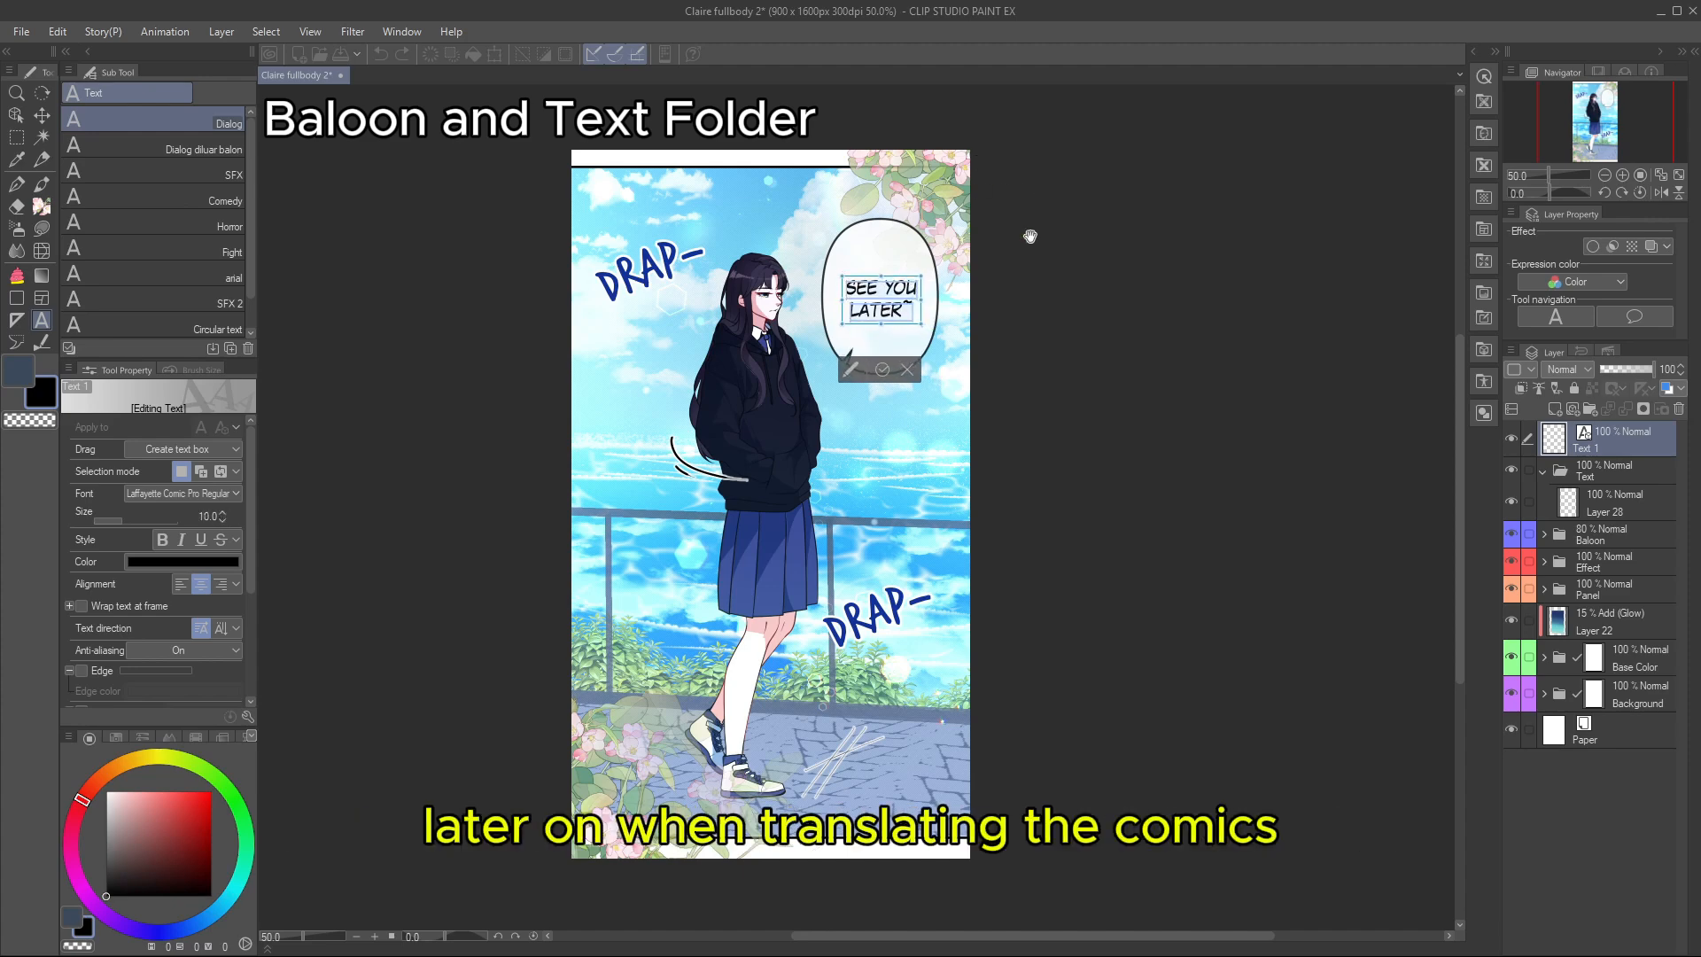
- Put the dialogue into an ENG folder inside the Text folder, and add an ID folder with an empty layer above it
drag(1645, 442, 1652, 486)
click(1595, 409)
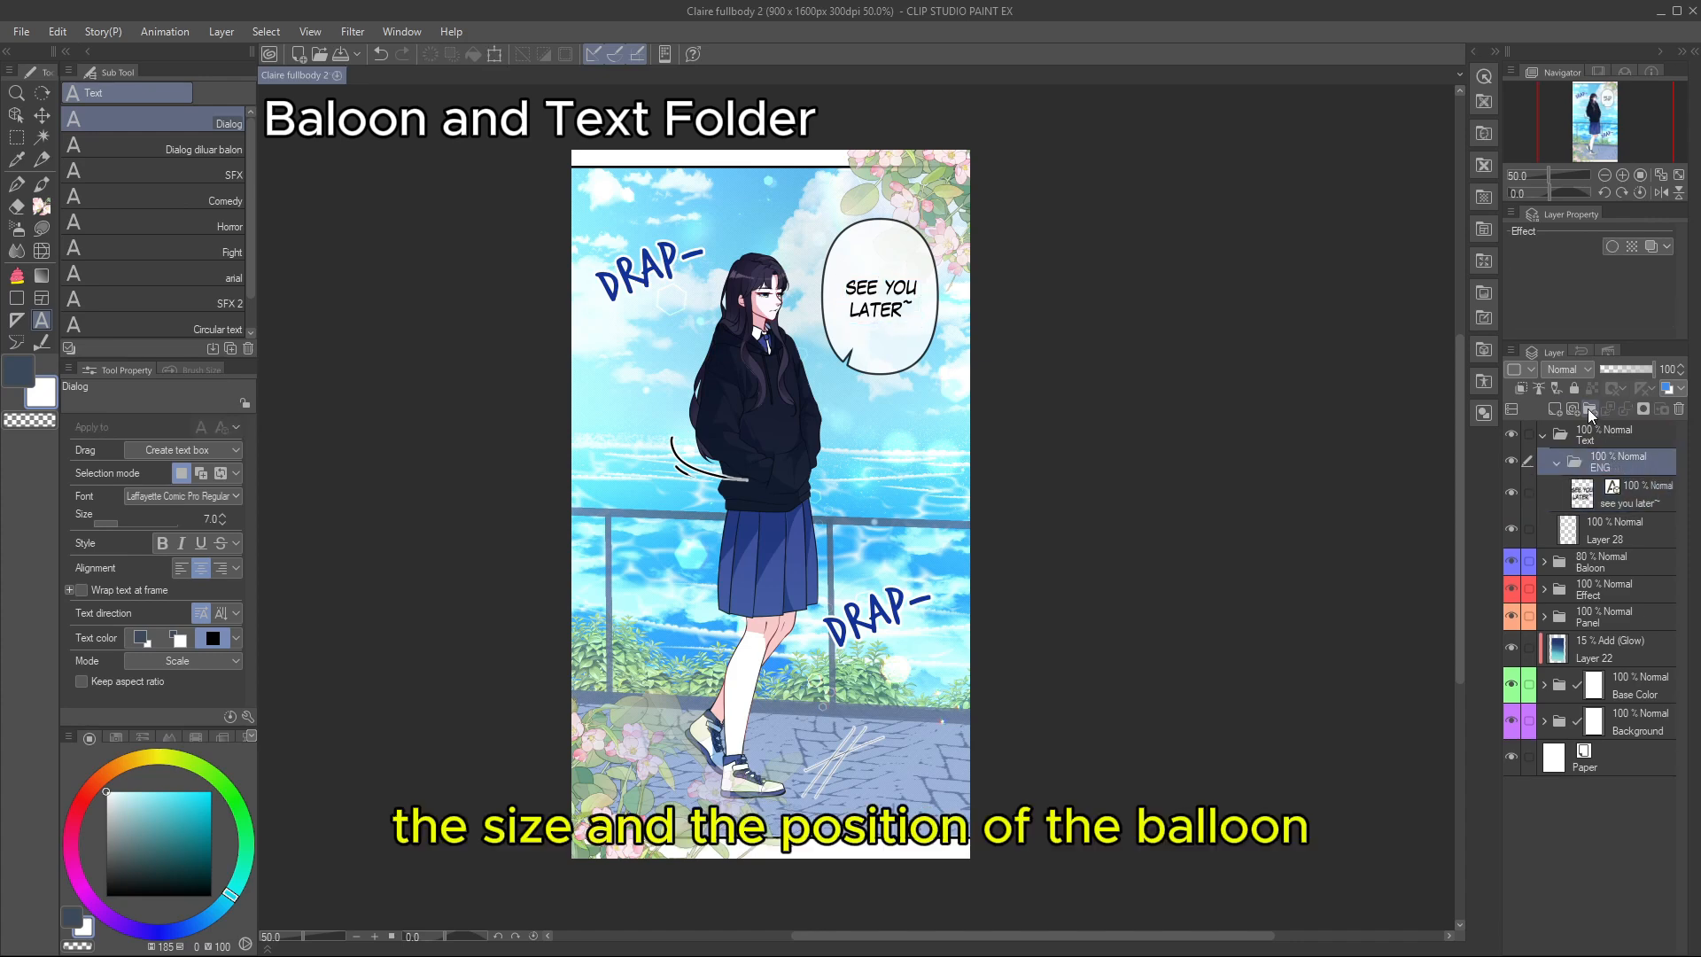
click(1591, 410)
double_click(1630, 466)
text(ID)
key(Return)
click(1554, 409)
- Enter the Indonesian dialogue "SAMPAI JUMPA" at size 10 and position it over the English text in the balloon
click(17, 342)
click(41, 321)
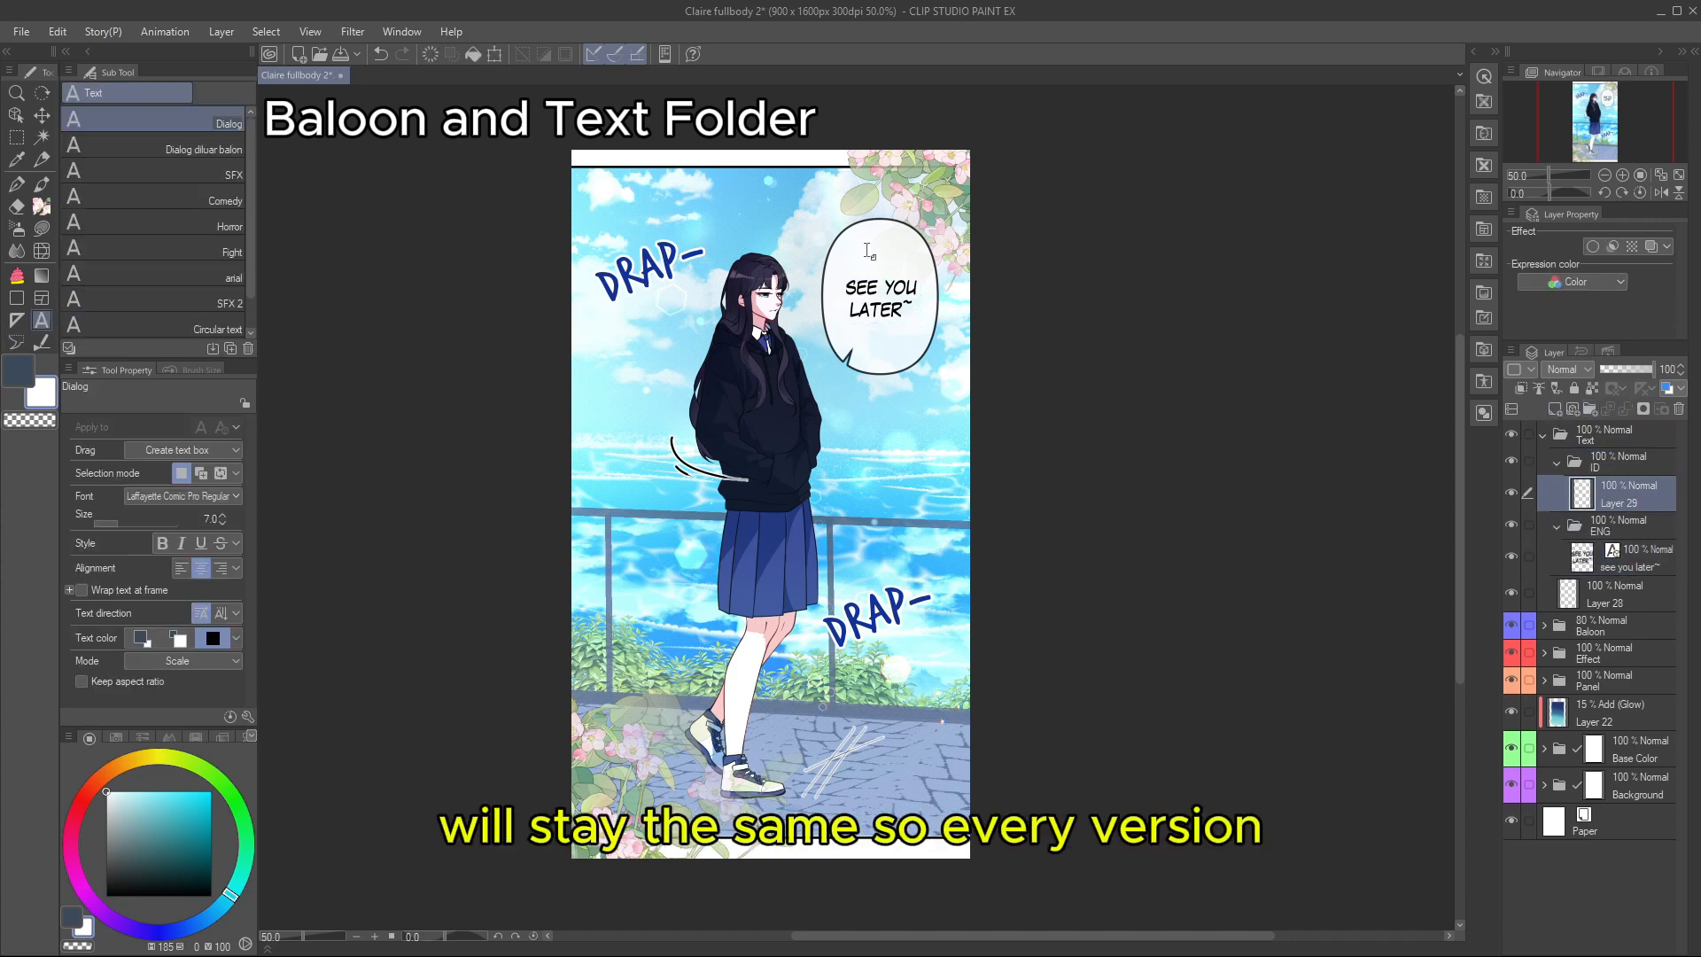
click(868, 252)
text(SAMPAI)
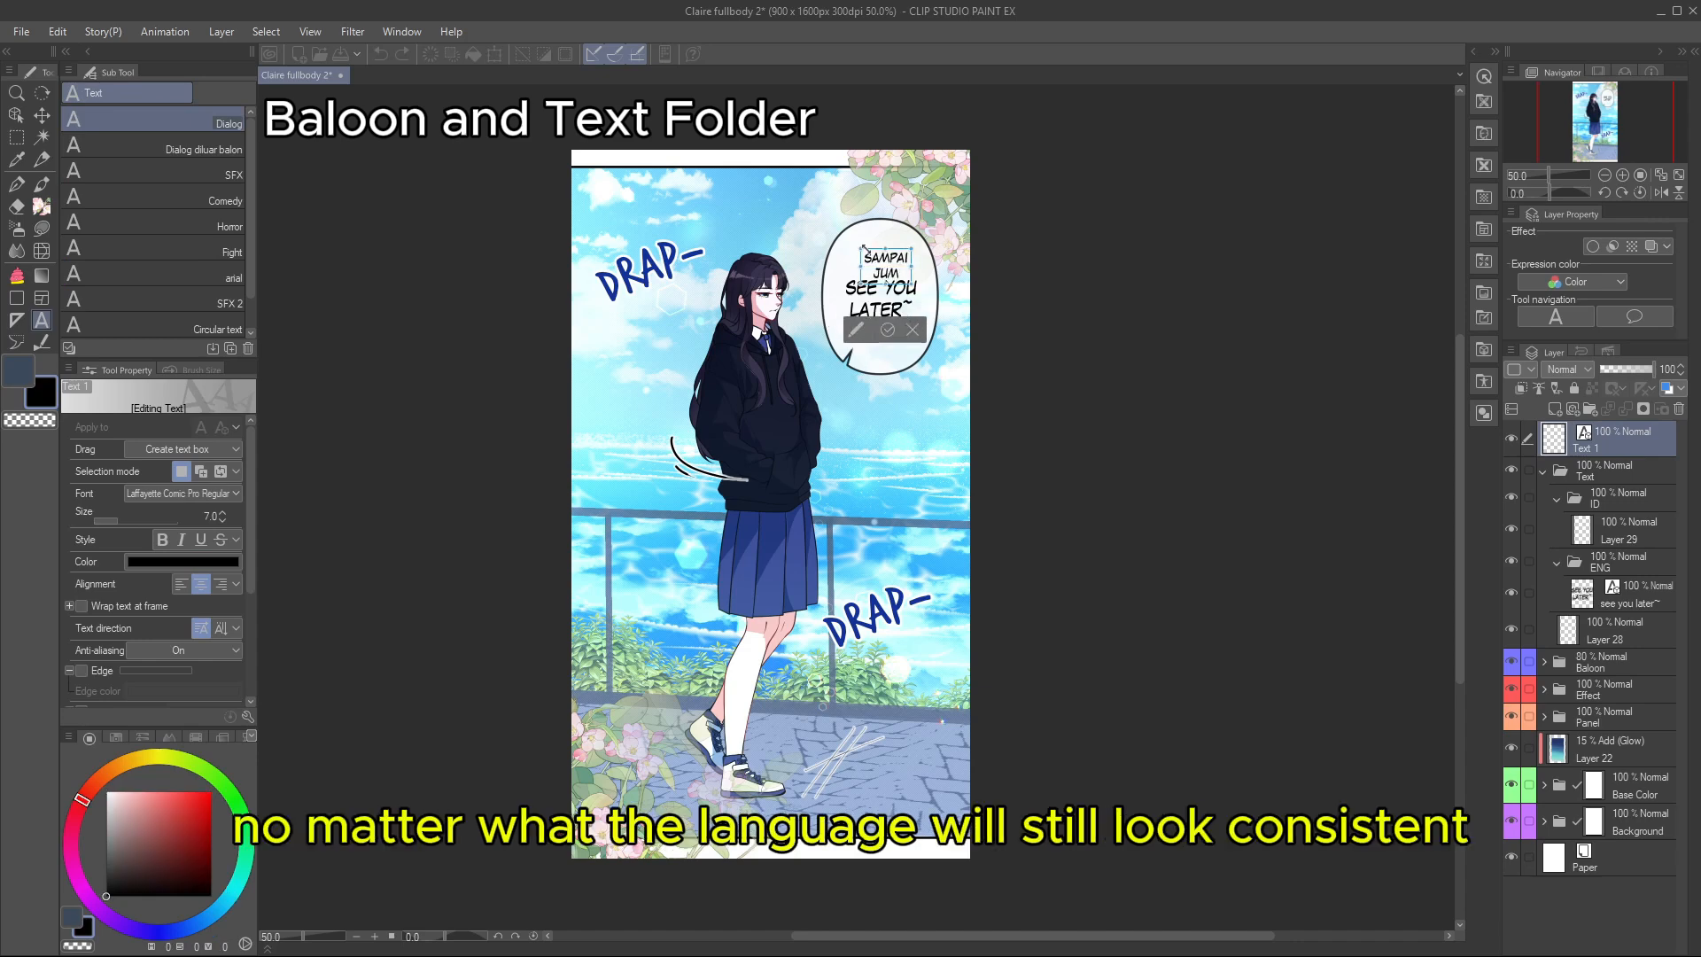
click(222, 512)
drag(918, 249, 904, 275)
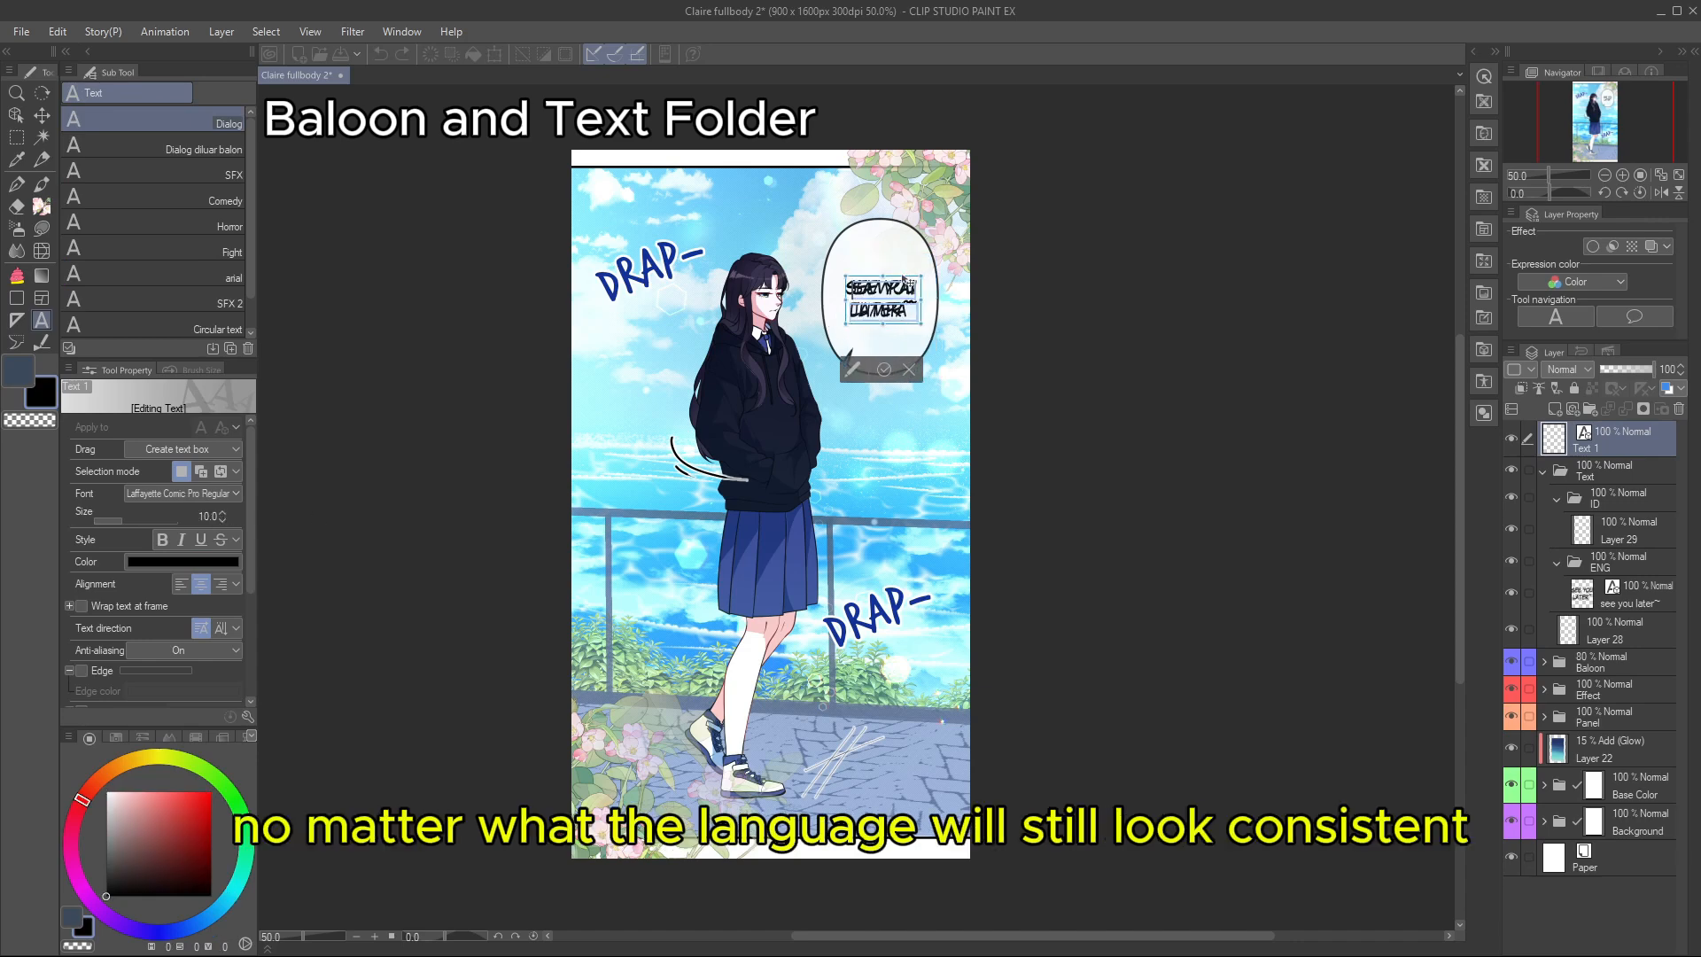
click(1074, 183)
- Move the Indonesian text into the ID folder, collapse both language folders and hide the ID folder
drag(1630, 440, 1633, 522)
click(1556, 563)
click(1556, 463)
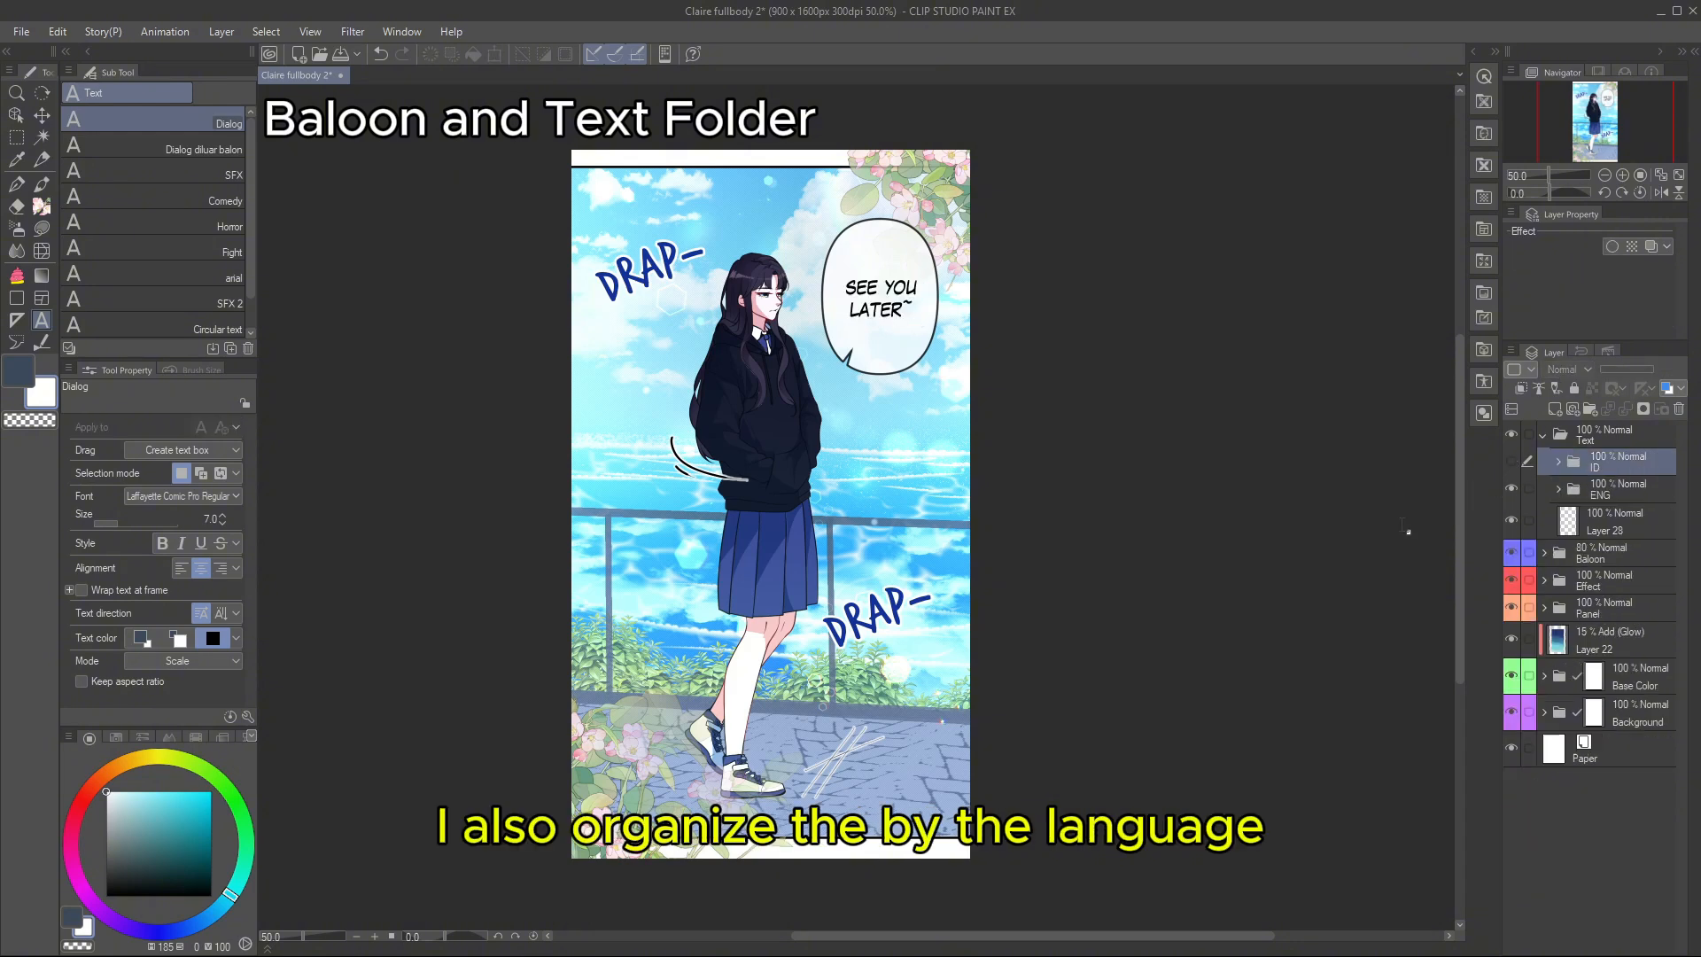
- Duplicate the character's base silhouette layer as a near-black block and place the copy in the Background folder
click(1543, 675)
click(1646, 861)
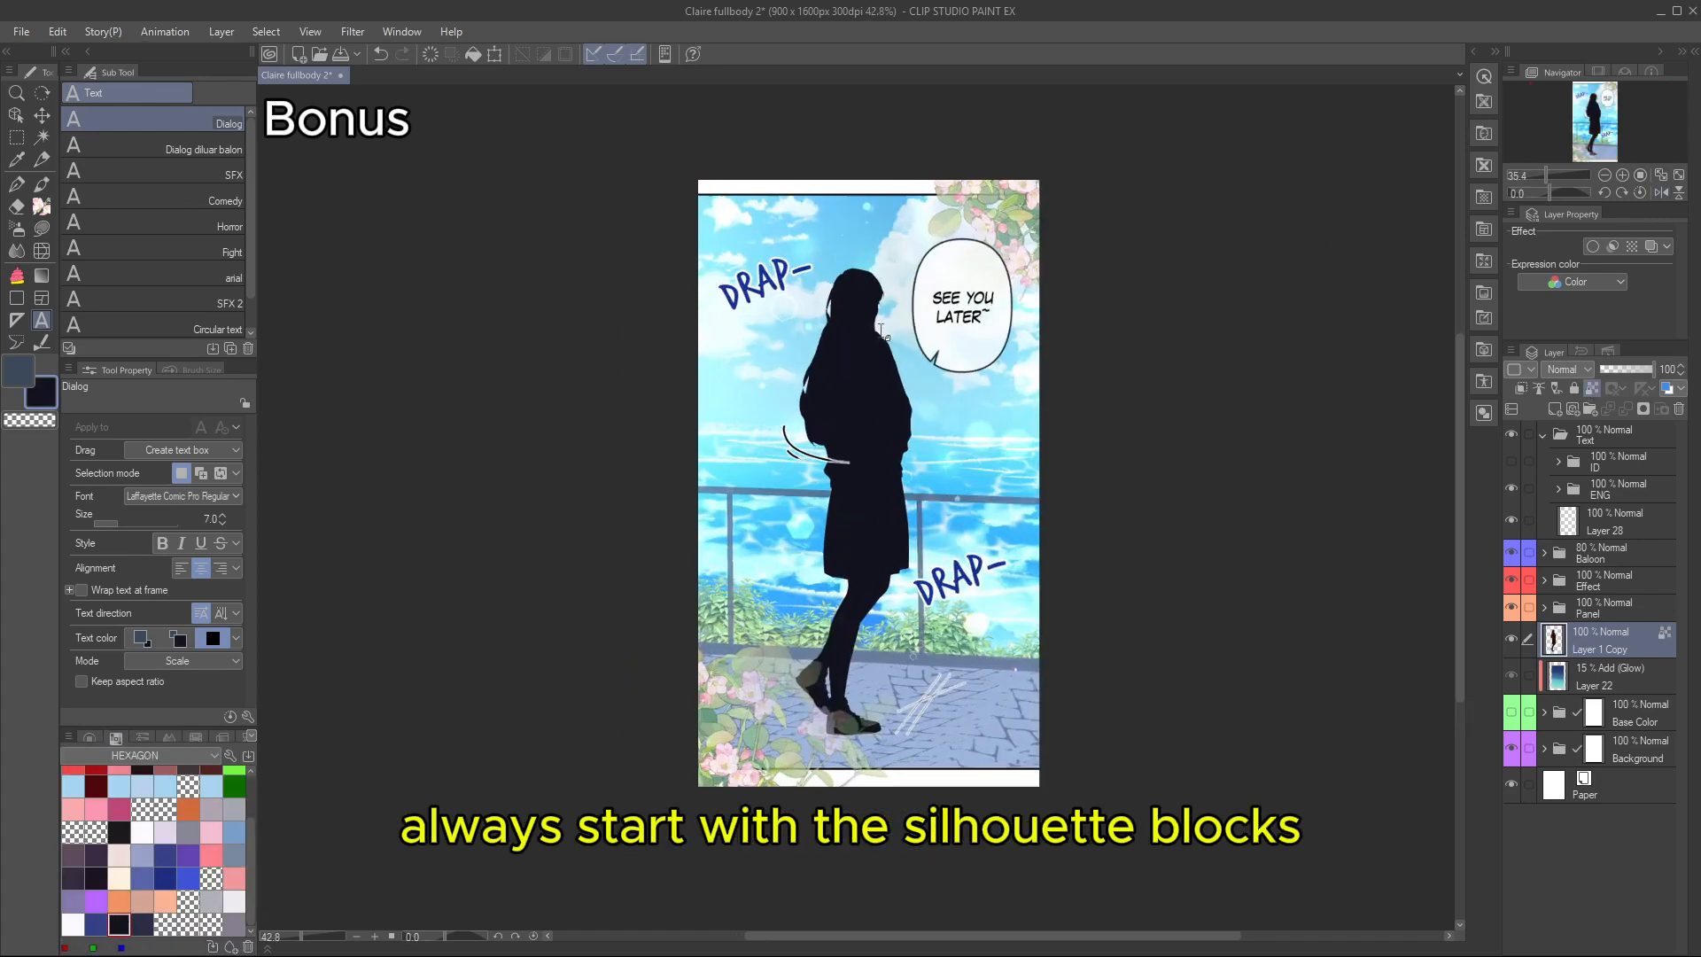
drag(1657, 748, 1657, 749)
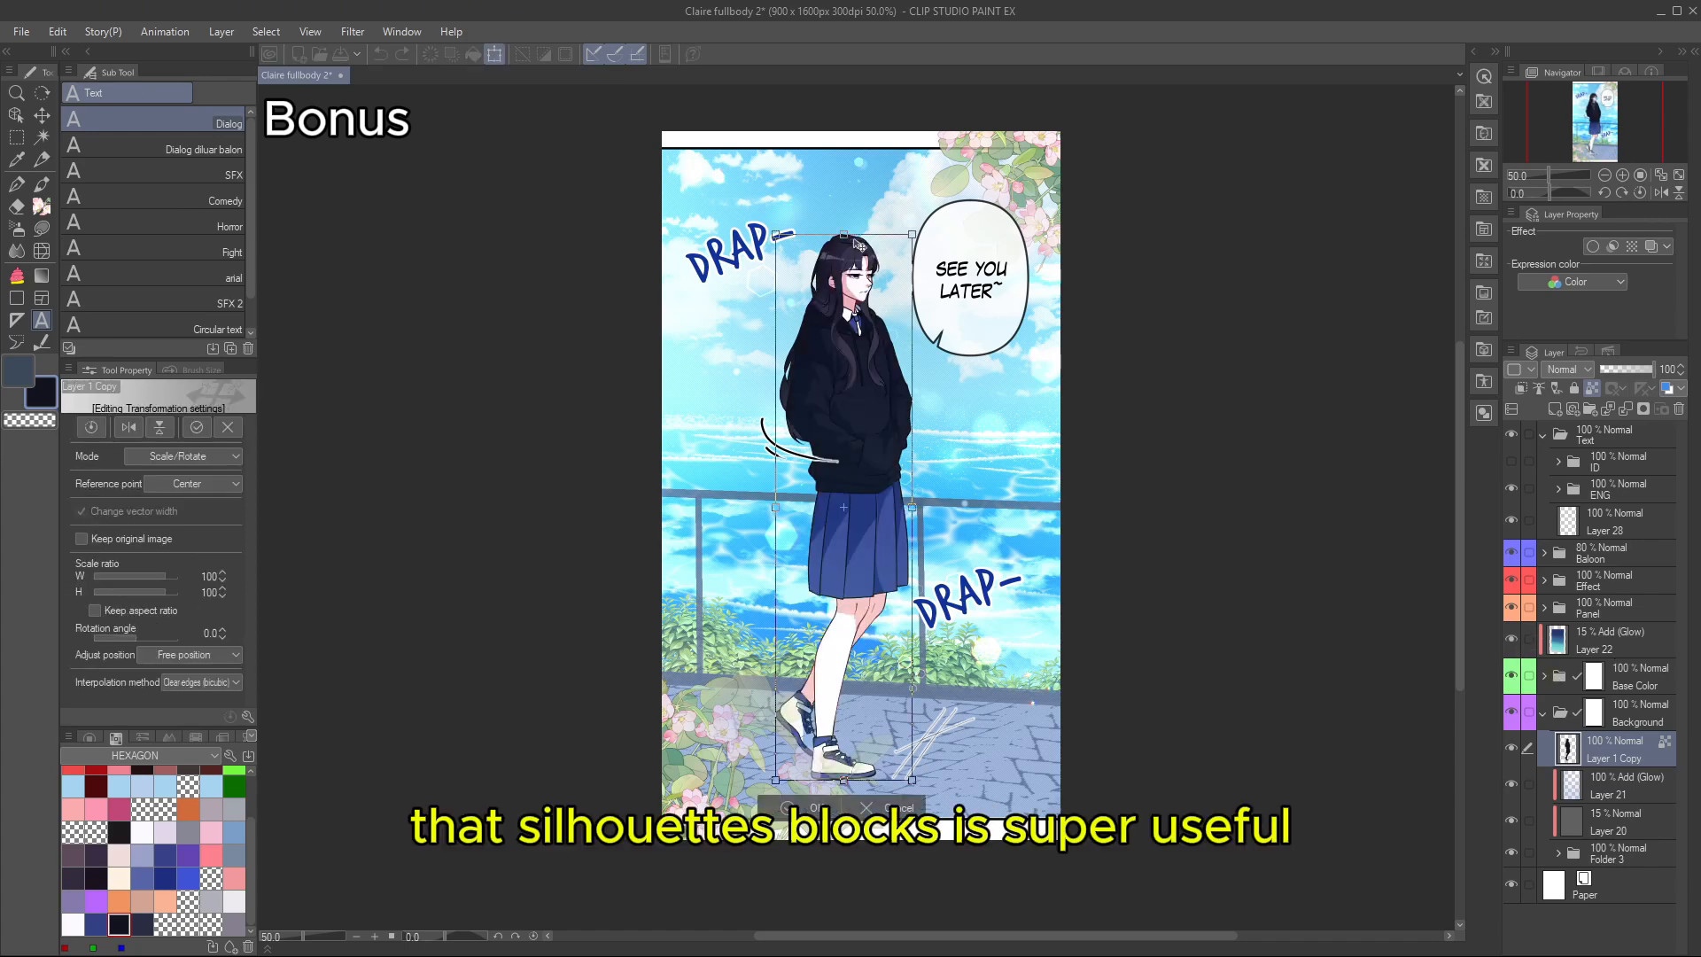
- Transform the silhouette copy into a shadow cast on the pavement and set it to Multiply at 50% opacity
drag(856, 237, 957, 673)
key(Return)
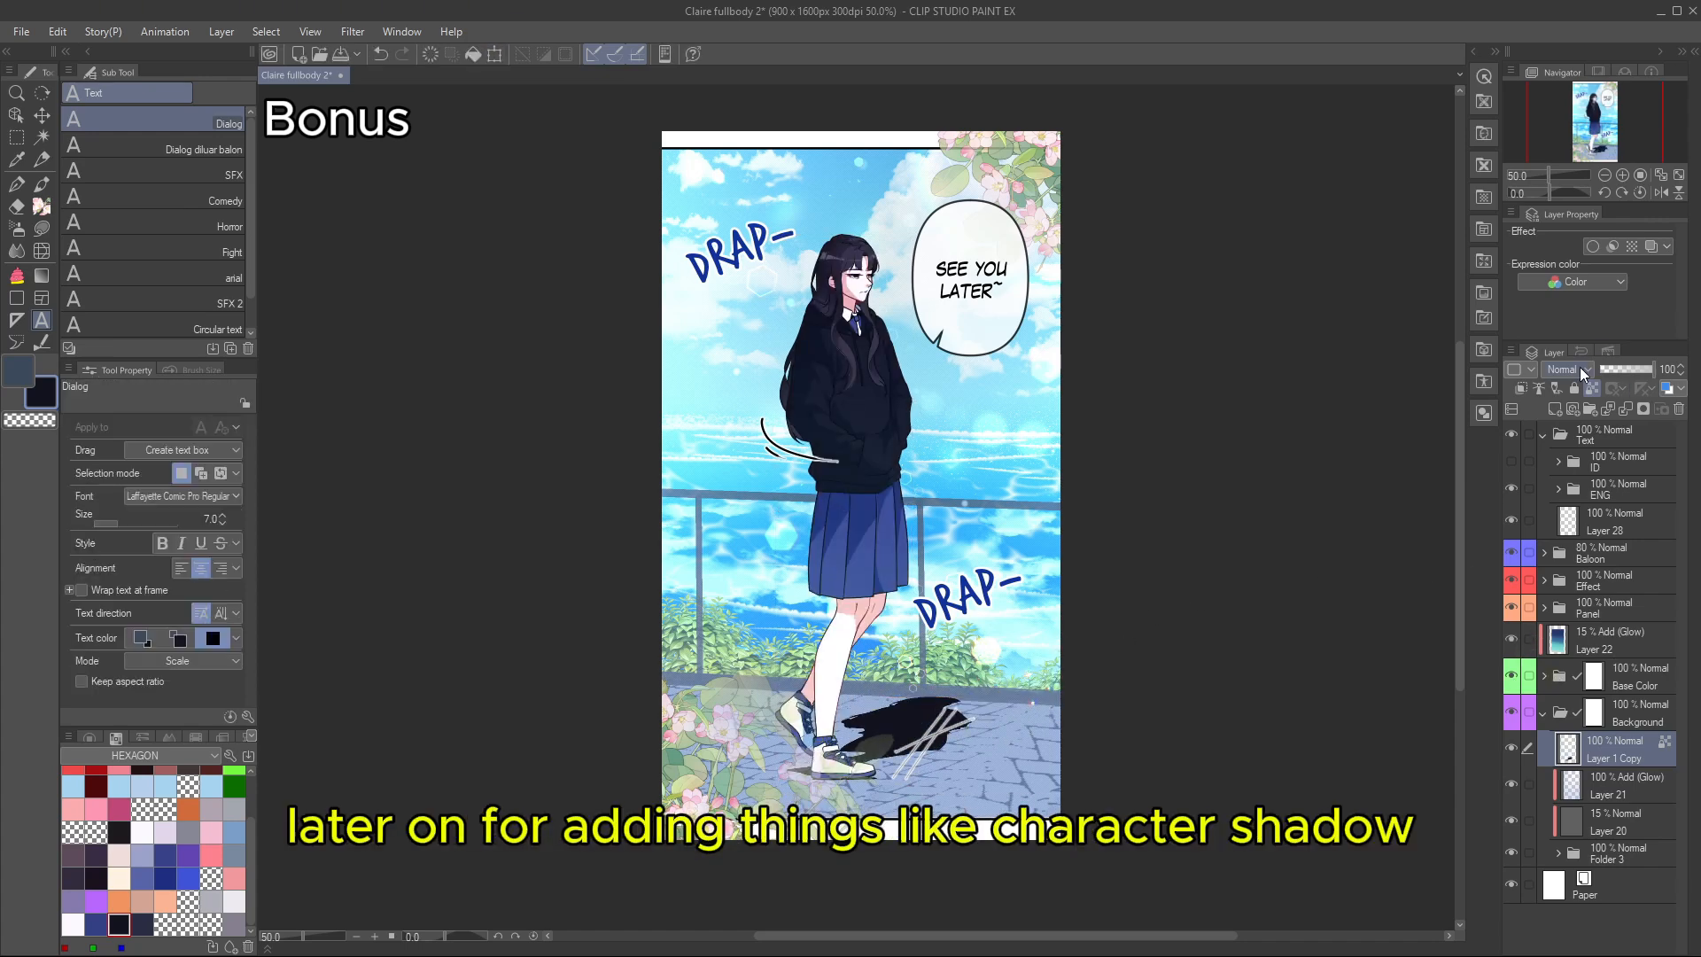
drag(1634, 378, 1623, 381)
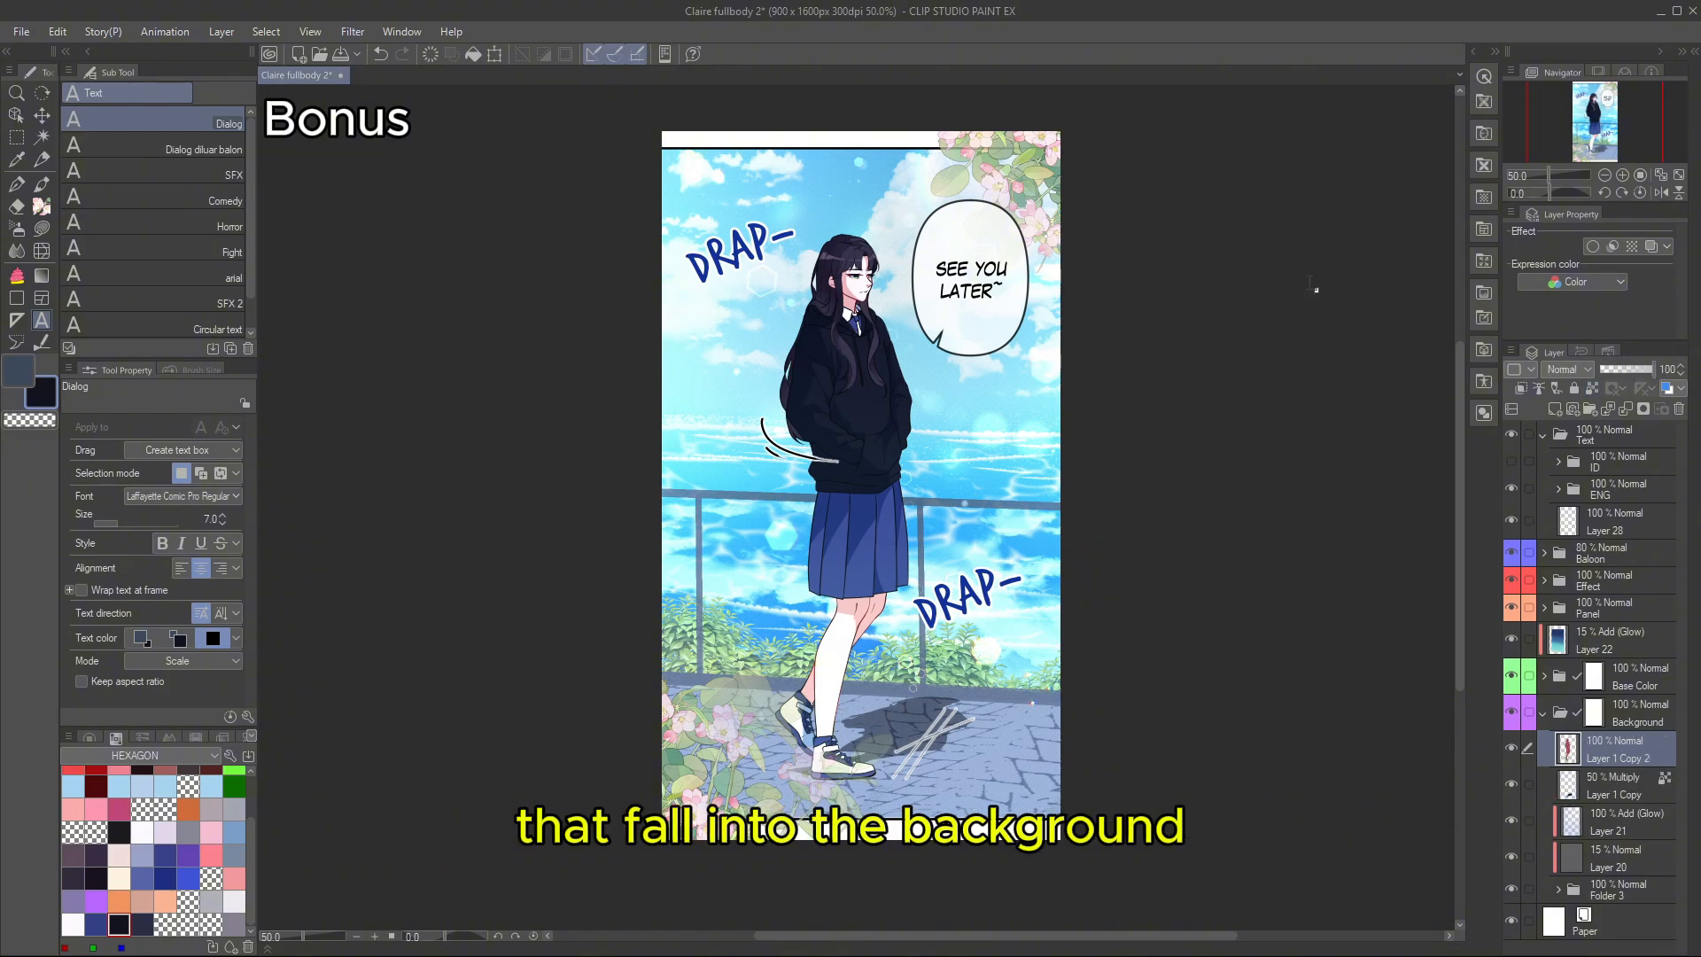
- Add a white border effect of thickness 3 to the second character copy in the Background folder
key(ctrl+alt+0)
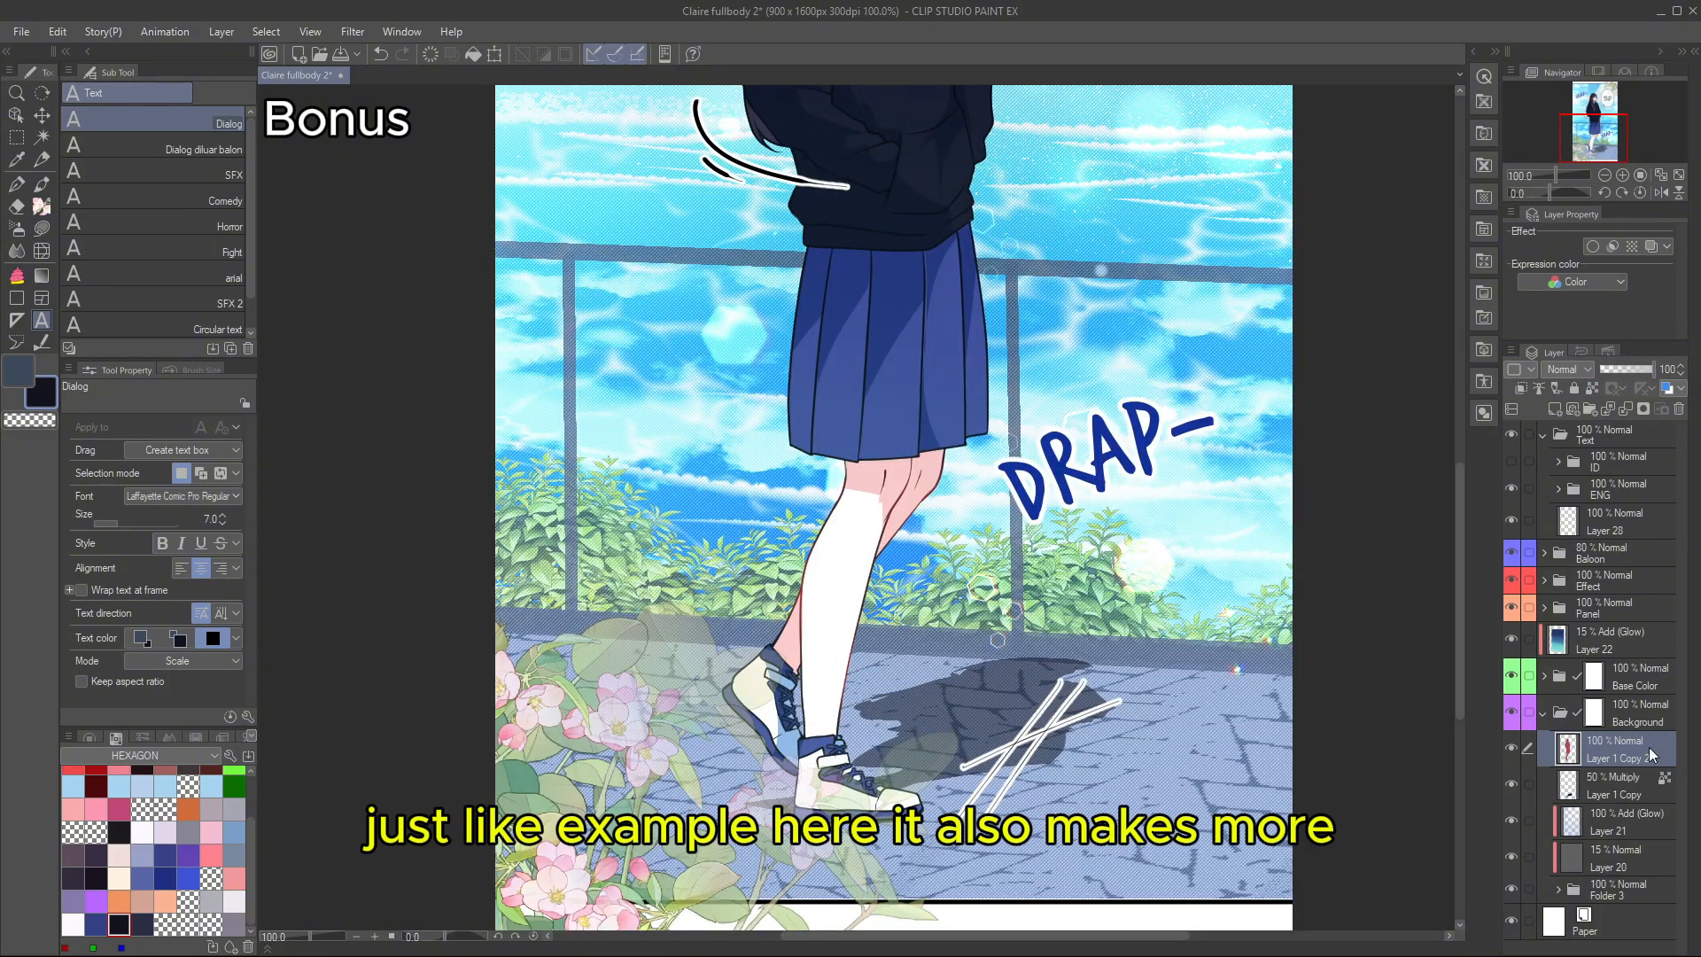
click(1593, 246)
scroll(859, 779, up, 4)
scroll(876, 691, down, 6)
scroll(895, 425, up, 5)
scroll(917, 529, down, 6)
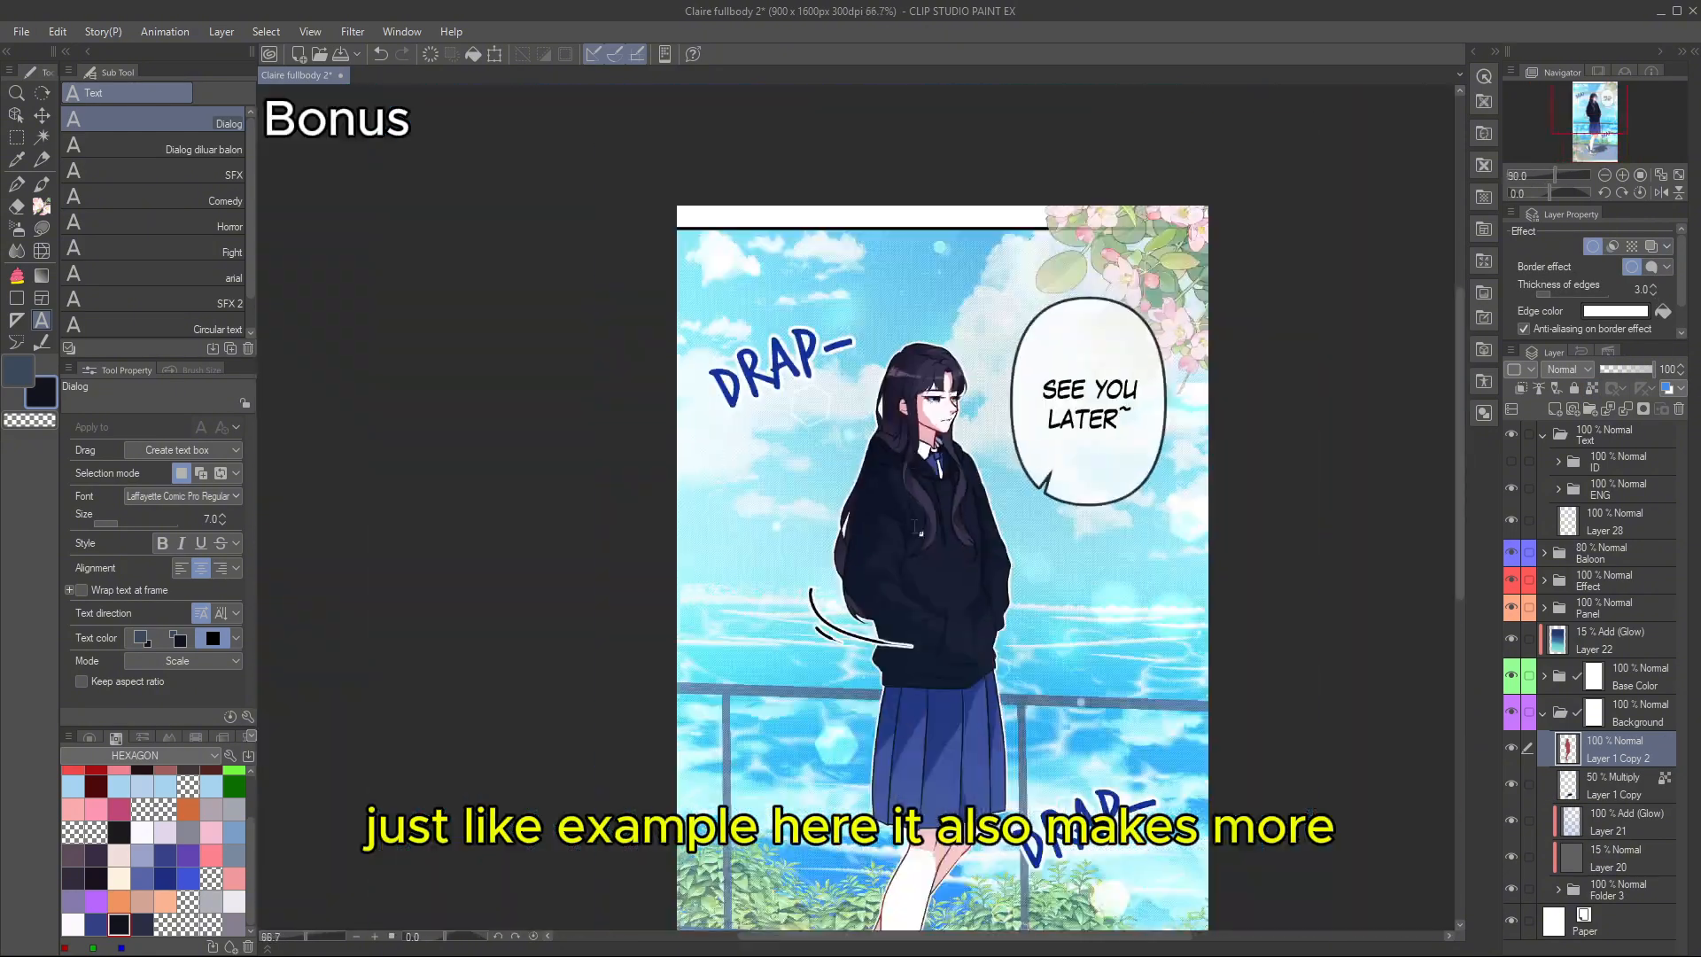
- Convert the border effect into layer pixels and soften the white outline with a blur filter
drag(917, 529, 865, 266)
click(381, 54)
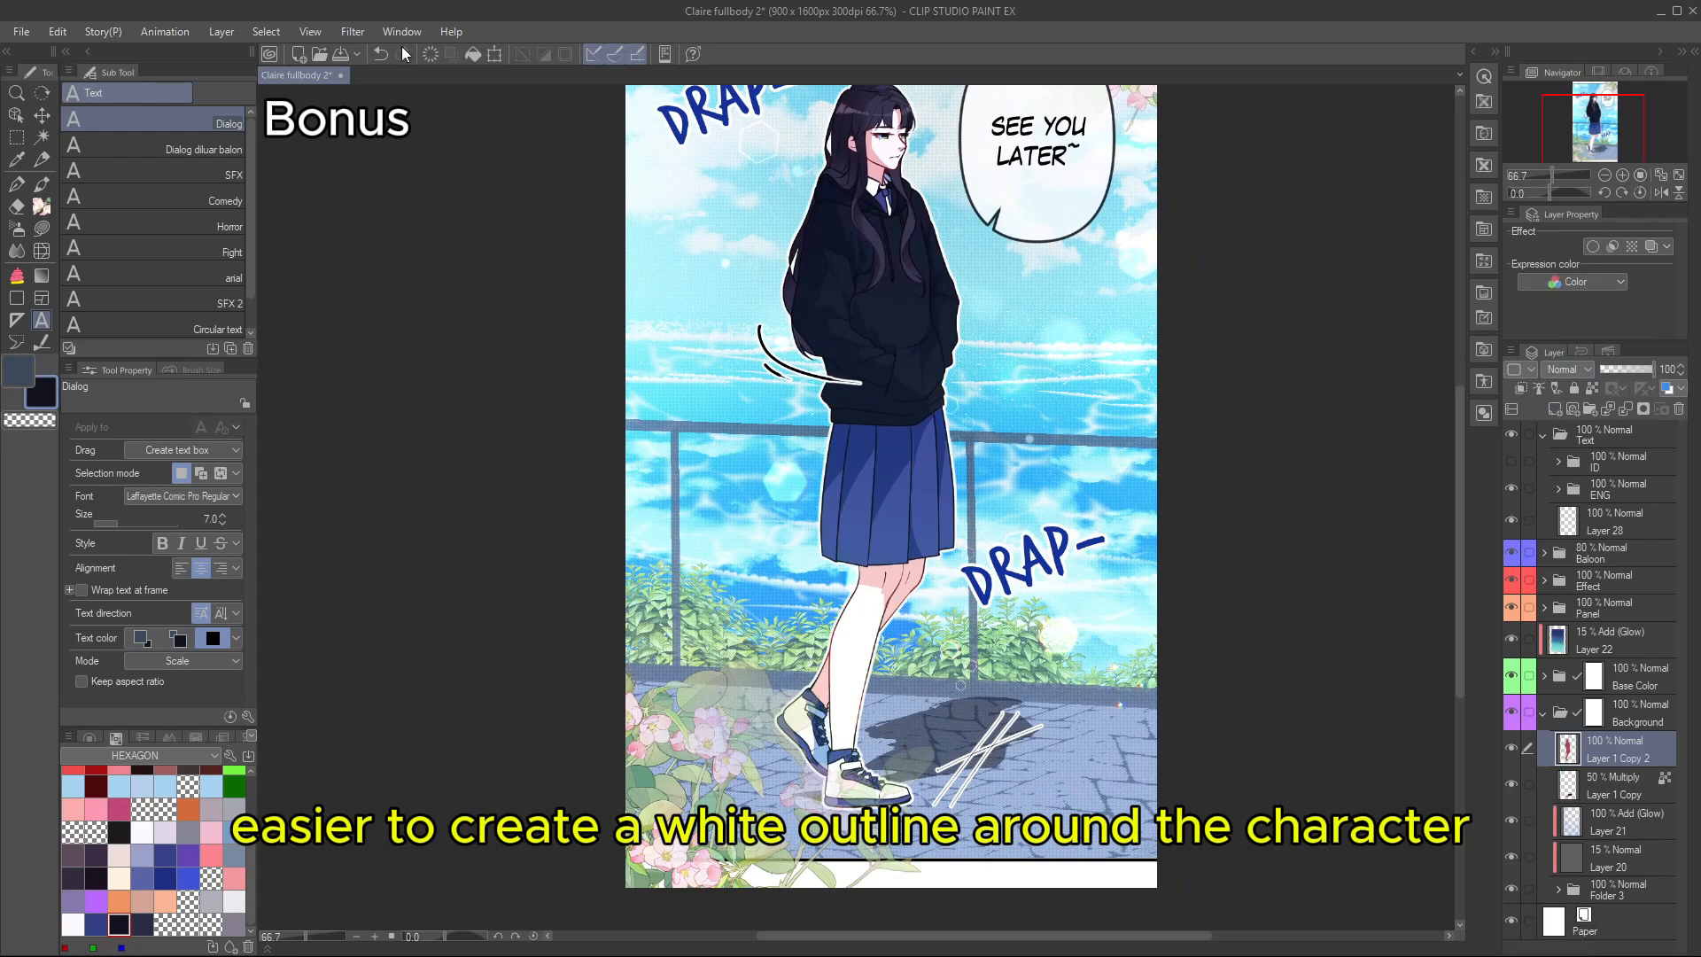
click(586, 156)
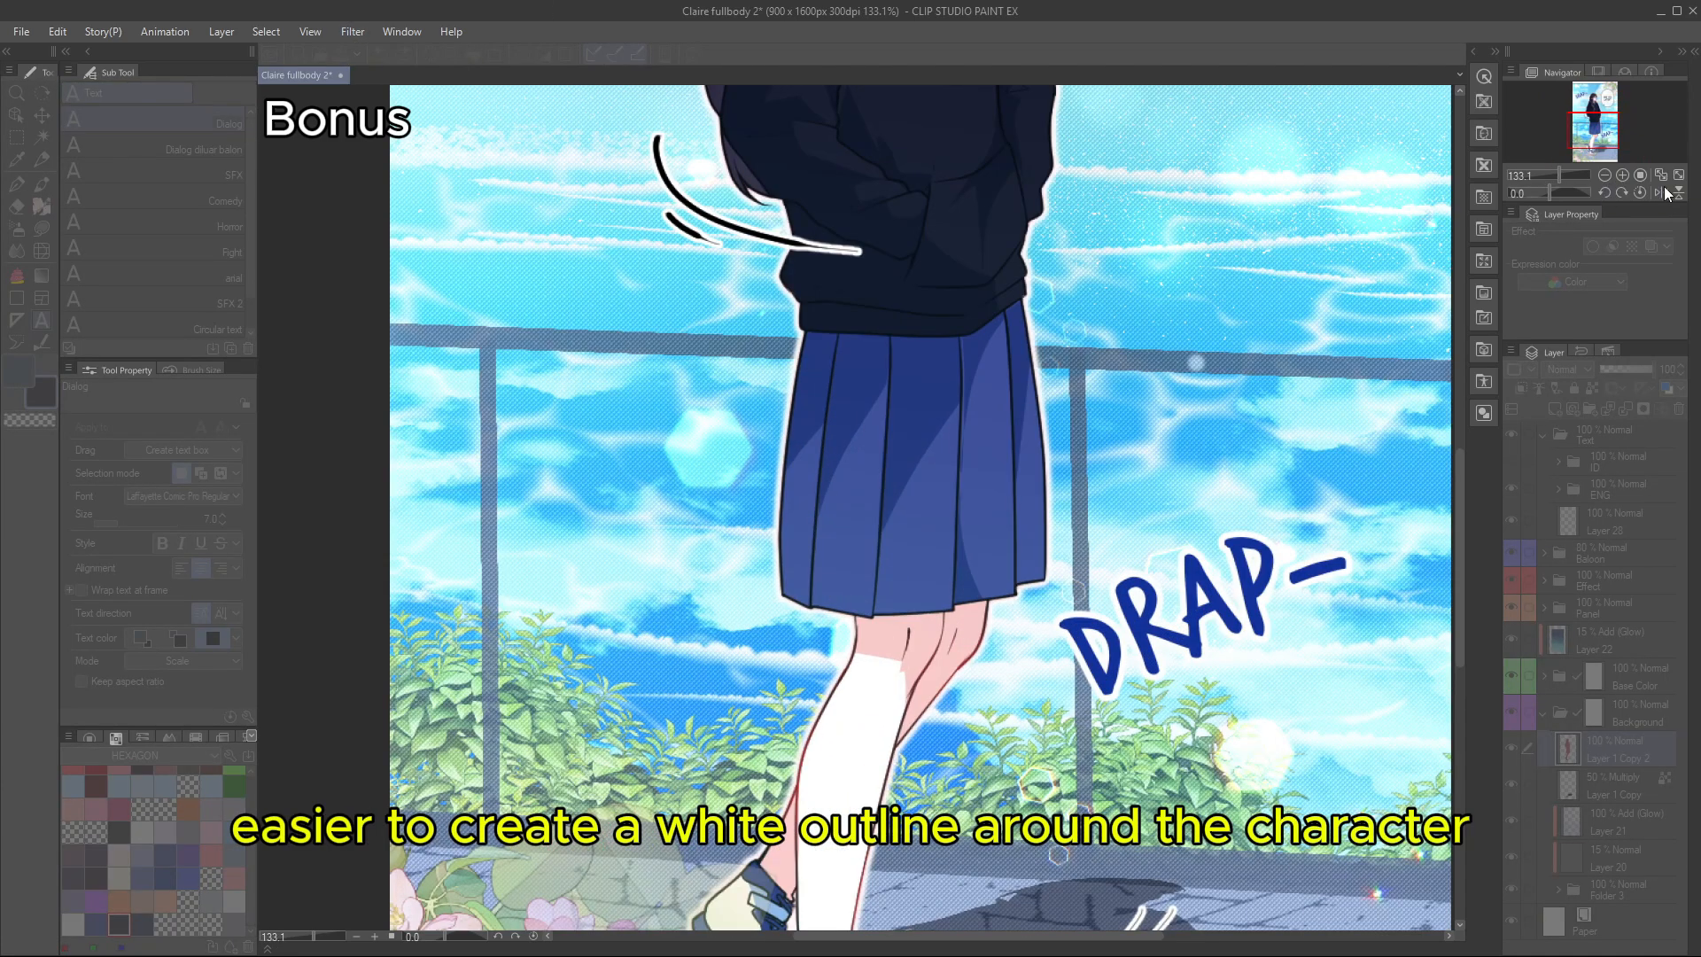
click(1664, 187)
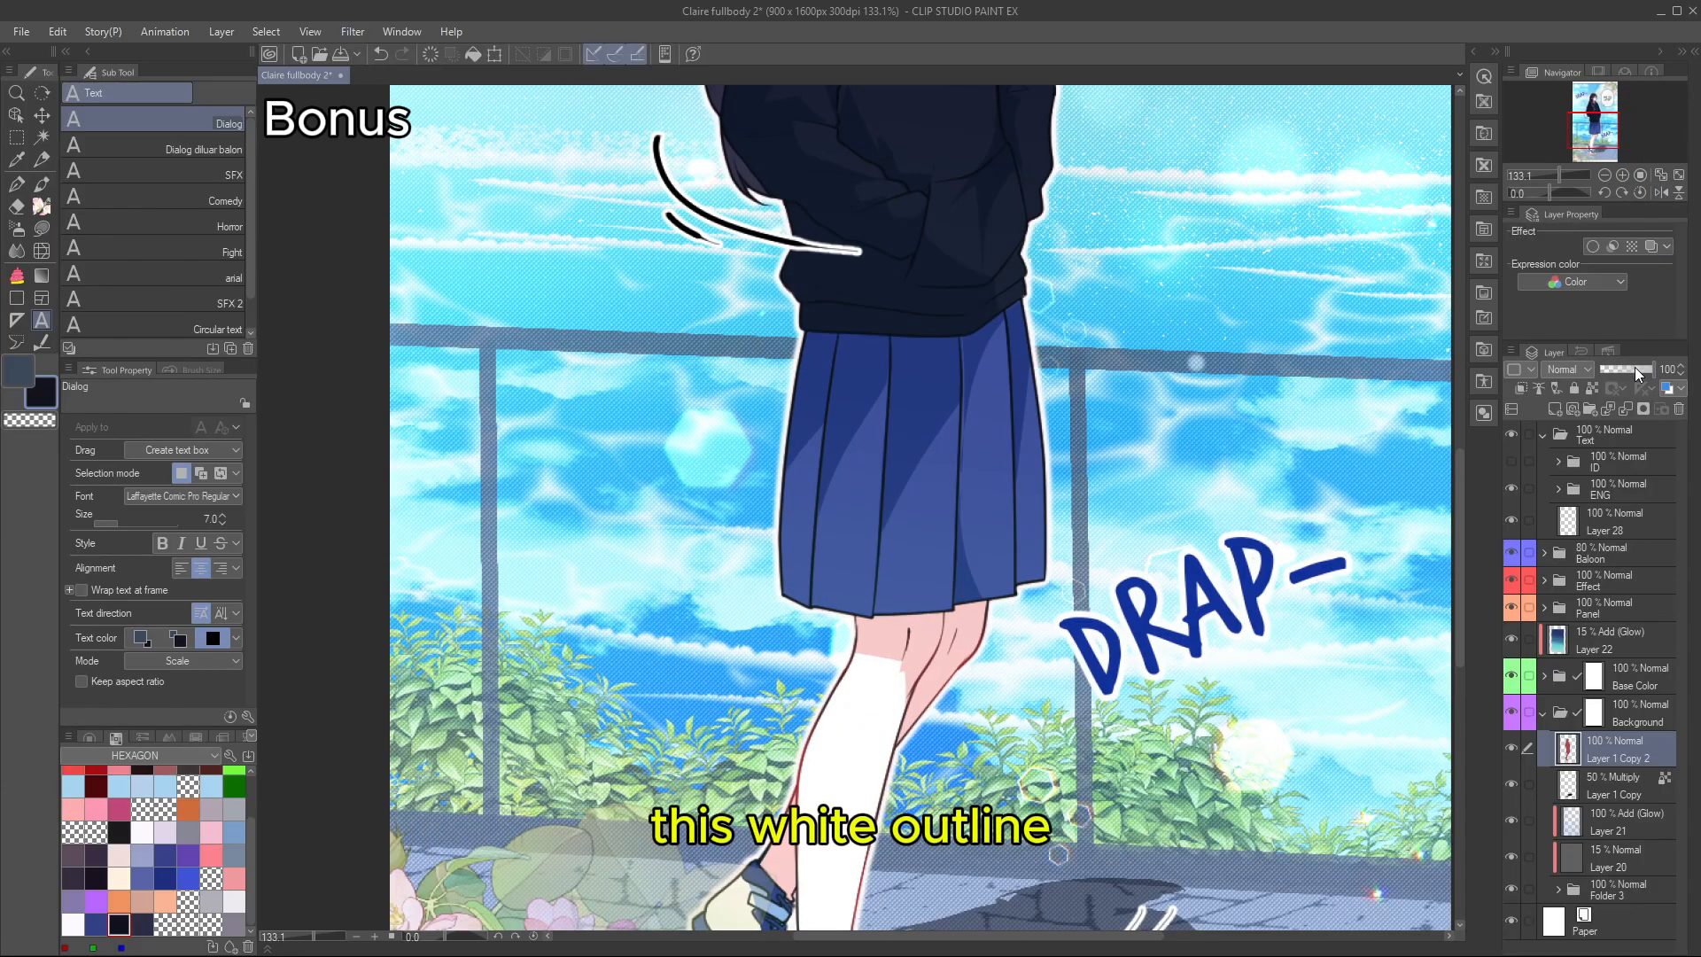
- Lower the white outline layer's opacity to 56% and save the file
click(1630, 368)
scroll(912, 593, down, 9)
scroll(937, 483, up, 1)
scroll(1243, 504, up, 1)
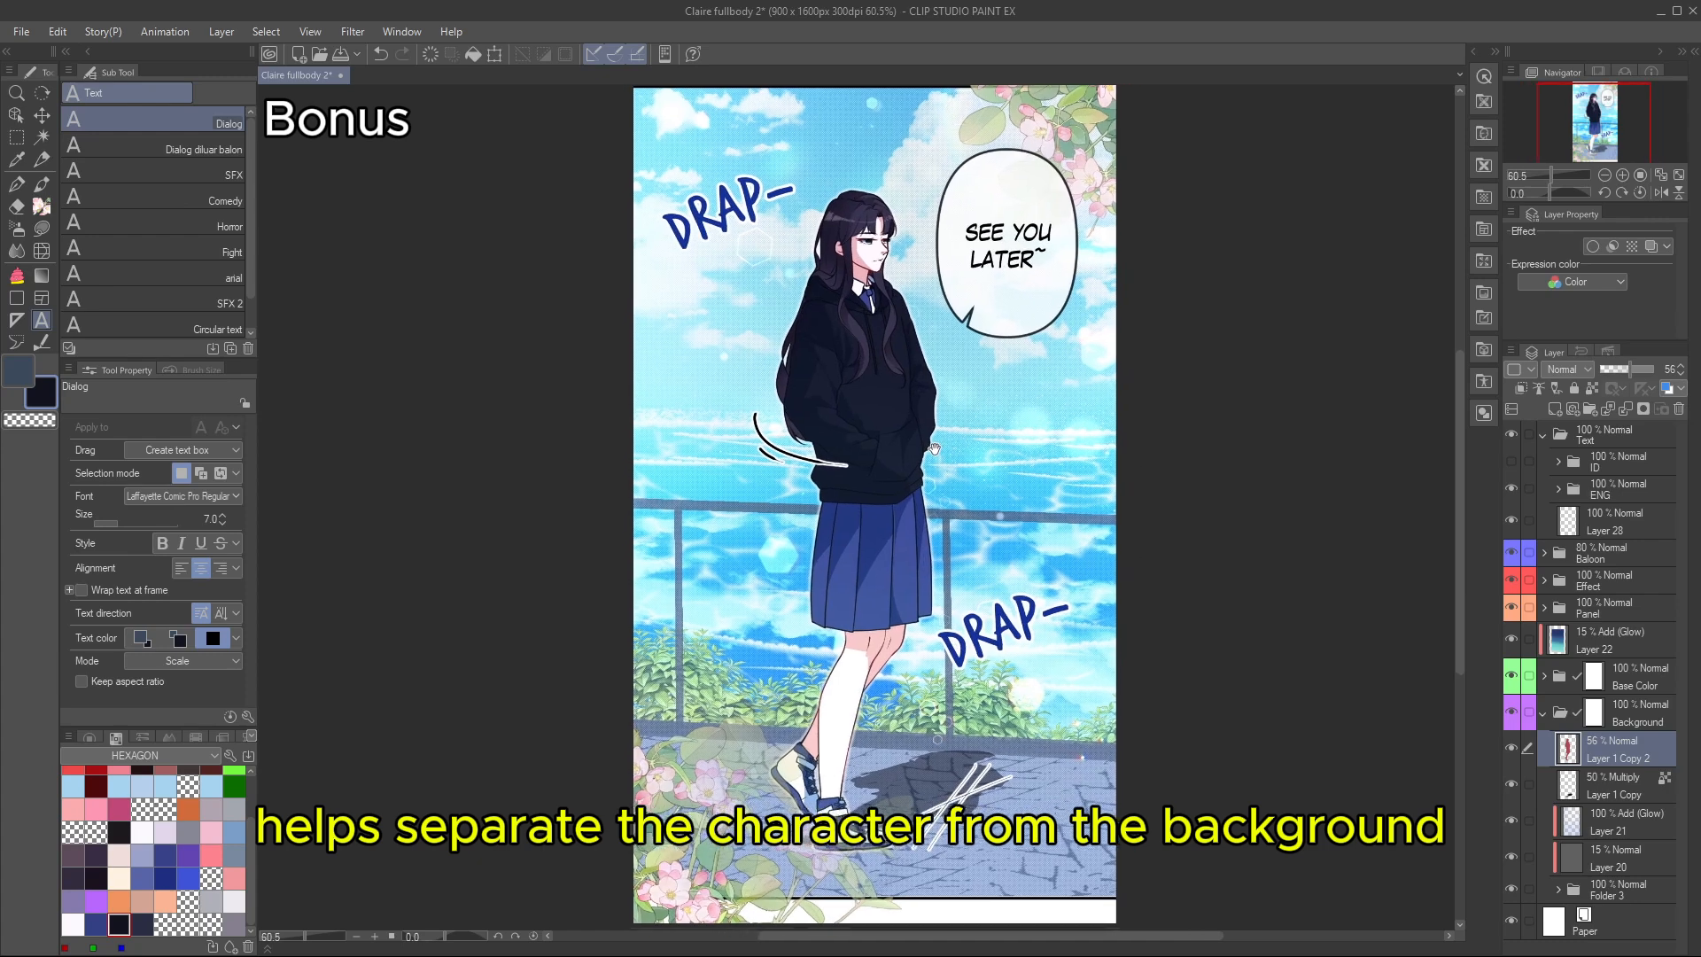
key(ctrl+s)
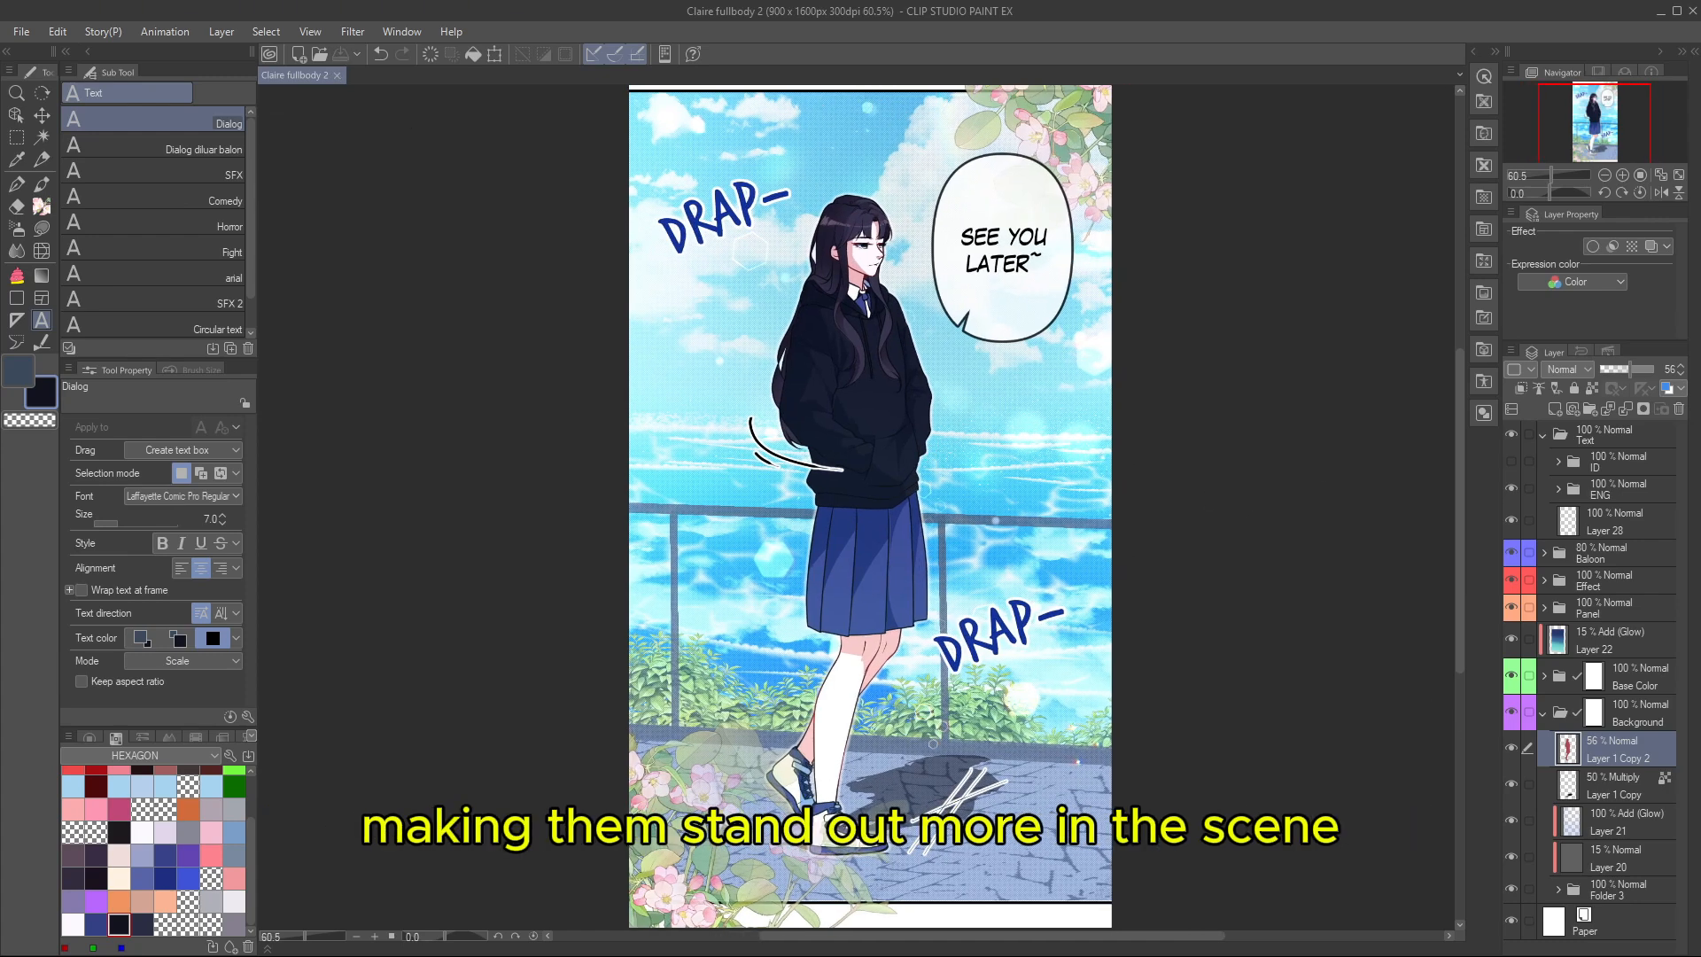
- Collapse the Background and Text folders and select the Paper layer
click(1541, 714)
click(1542, 436)
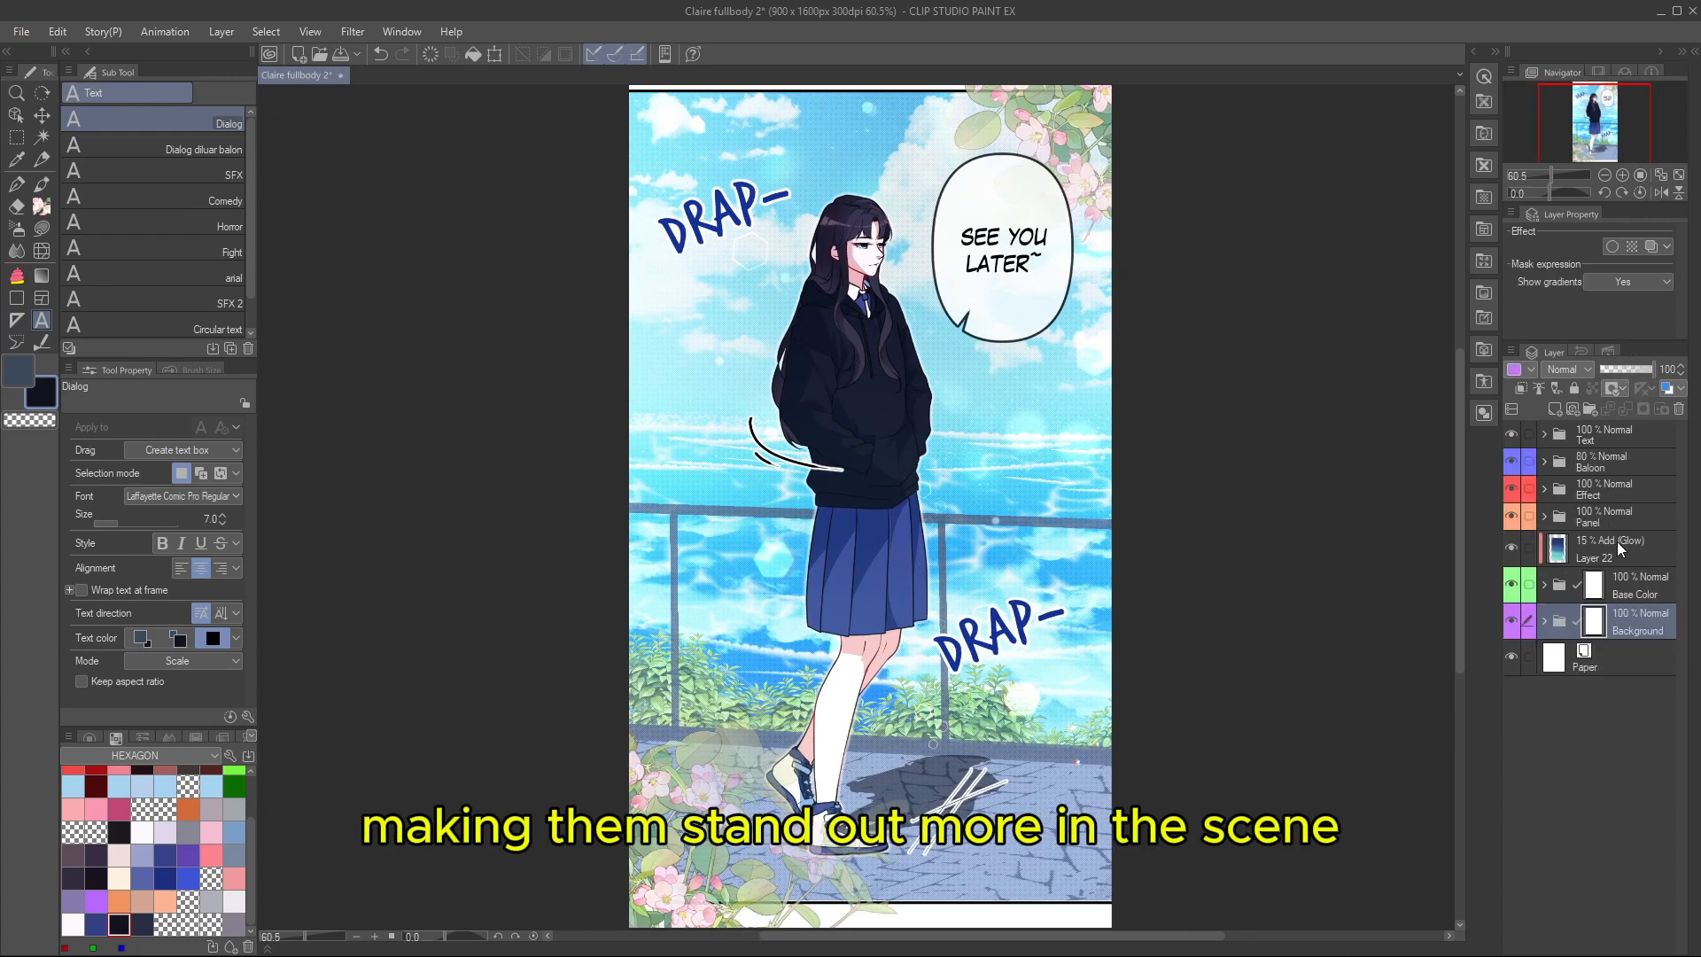
click(1628, 674)
scroll(1267, 629, down, 2)
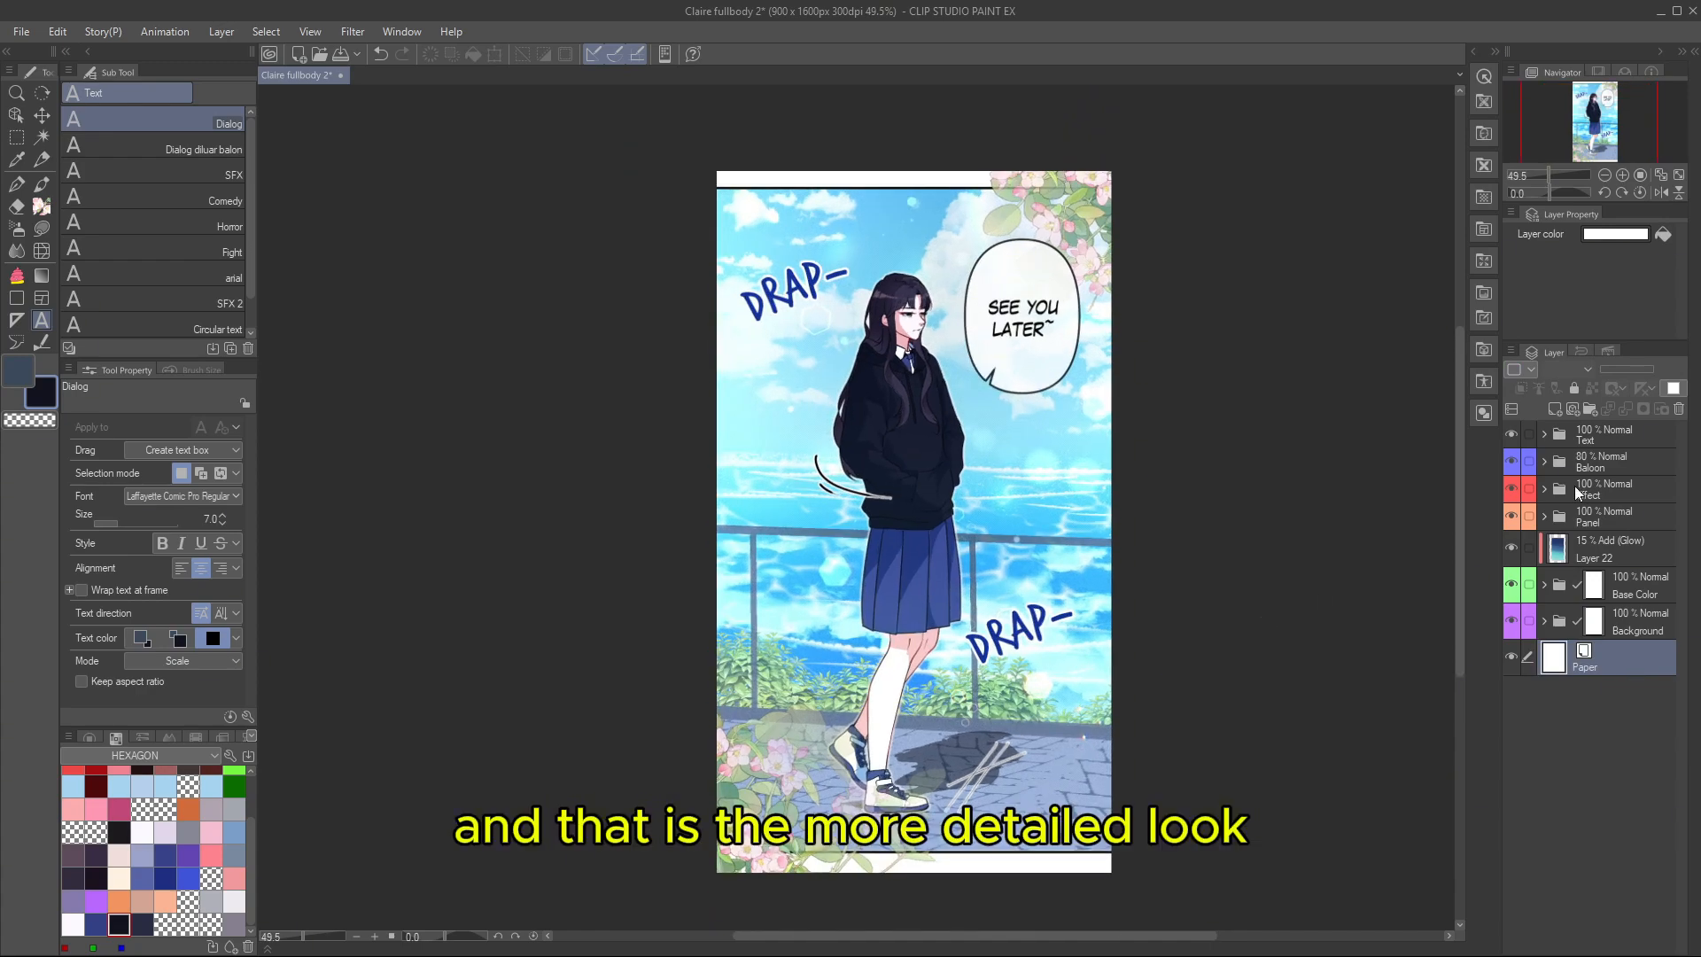